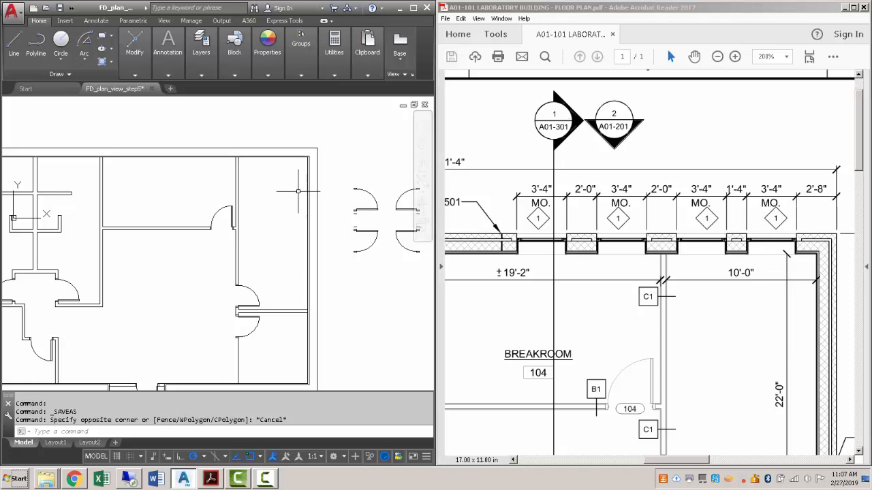
# Draw a helper line across the top wall's thickness, from the building's upper-right outer corner straight down level with the inner wall face.
pyautogui.click(274, 190)
pyautogui.click(282, 177)
pyautogui.scroll(1, 299, 136)
pyautogui.scroll(2, 298, 136)
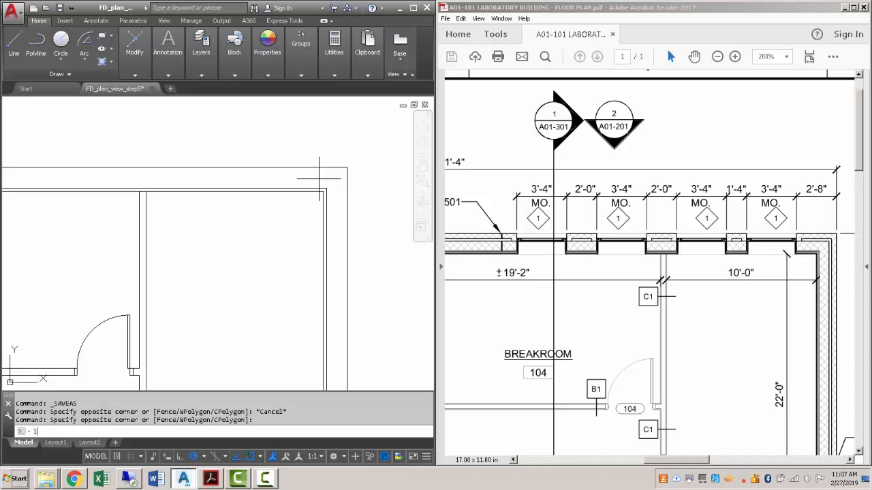
pyautogui.press('Return')
pyautogui.click(347, 168)
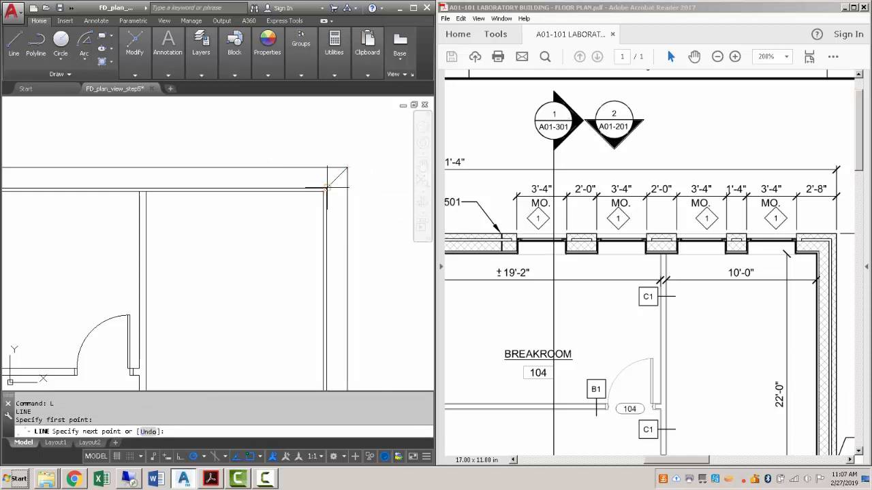
pyautogui.click(347, 191)
pyautogui.press('Escape')
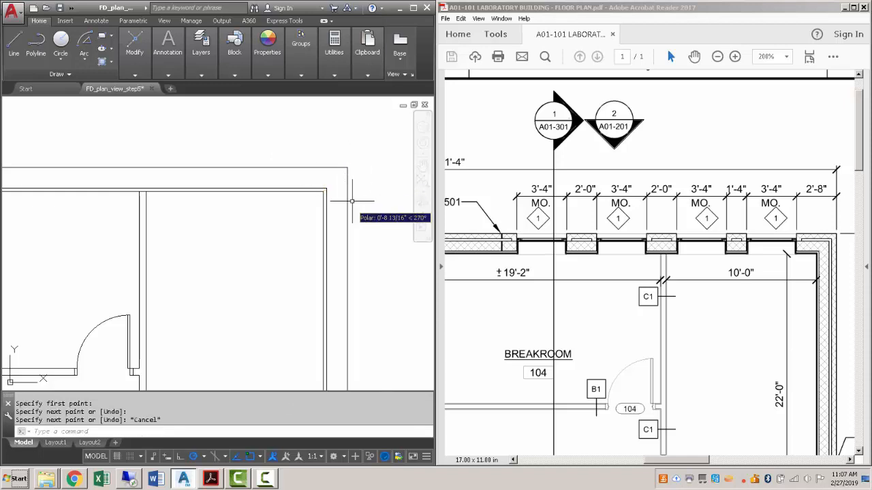
# Offset the corner helper line 2'8" to the left to mark the right jamb of the first window opening.
pyautogui.scroll(3, 347, 190)
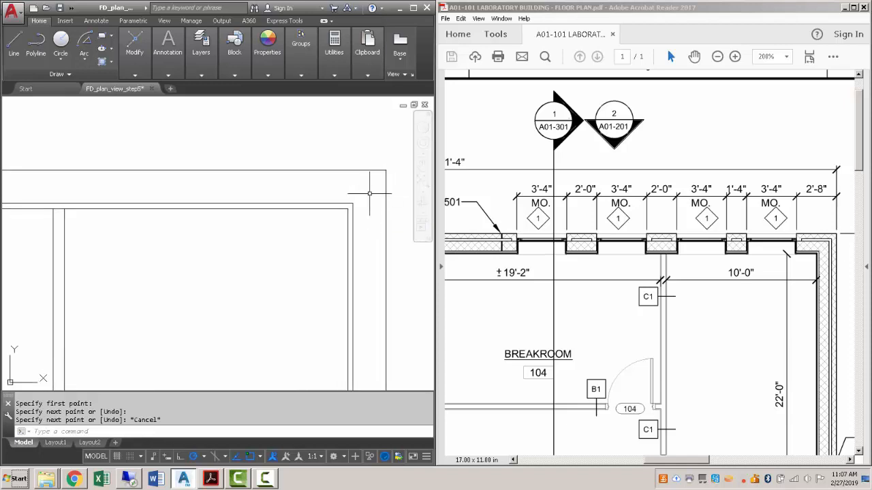
pyautogui.write('o')
pyautogui.press('Return')
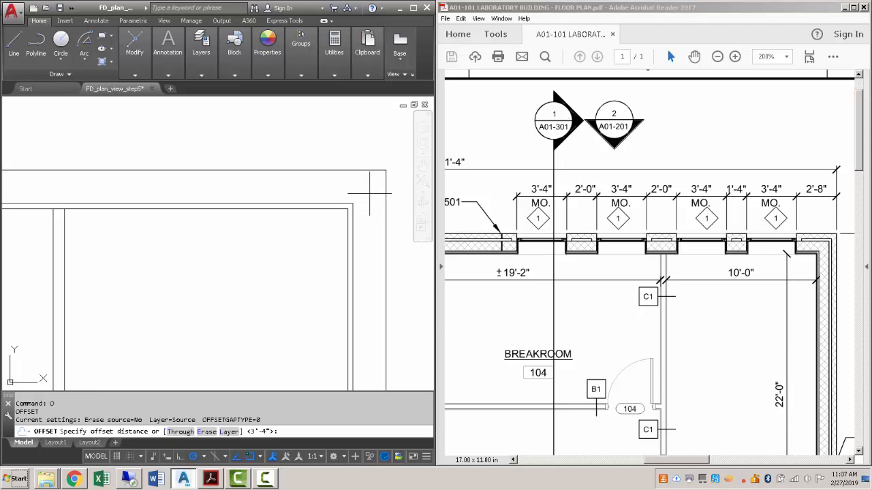
pyautogui.write("2'8")
pyautogui.press('Return')
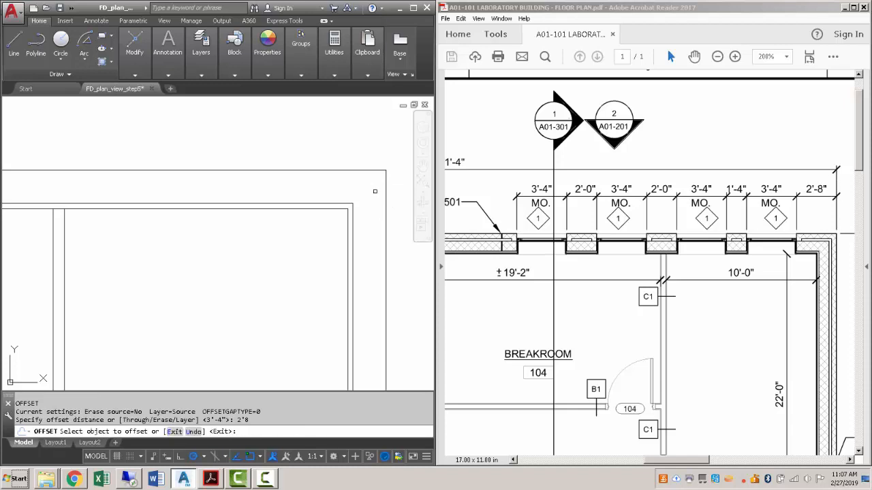
pyautogui.click(385, 185)
pyautogui.click(376, 186)
pyautogui.press('Escape')
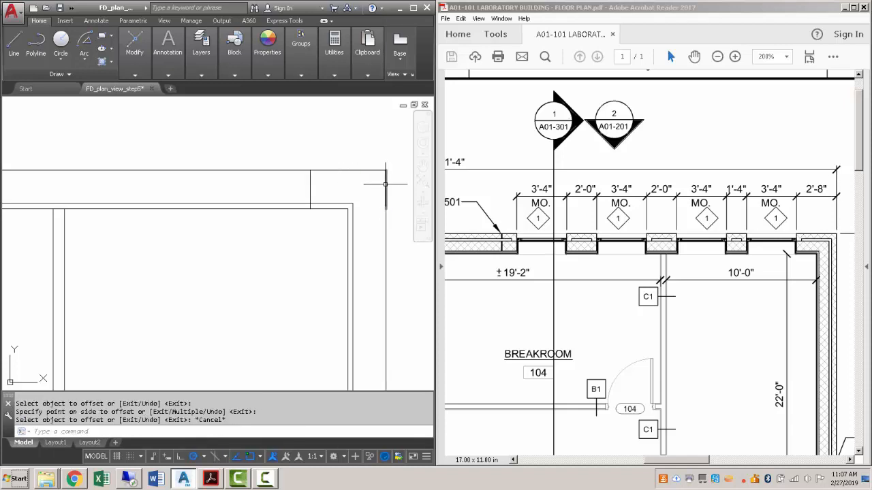
# Erase the short helper line at the upper-right building corner.
pyautogui.click(386, 184)
pyautogui.press('Delete')
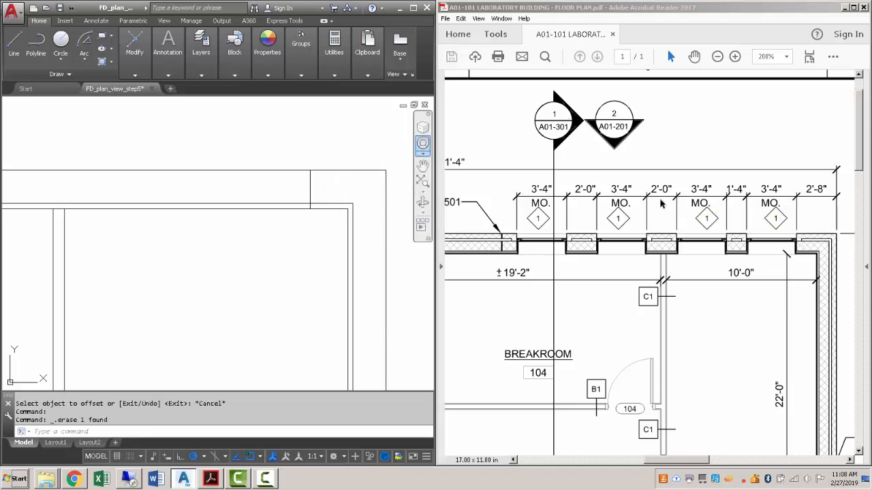
pyautogui.press('Escape')
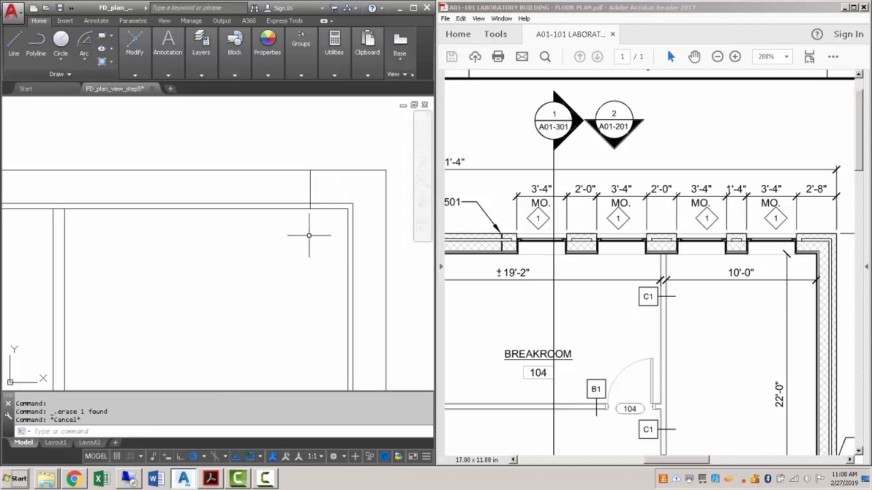
# Offset the first jamb line 3'4" to the left to complete the first window opening's width.
pyautogui.press('Return')
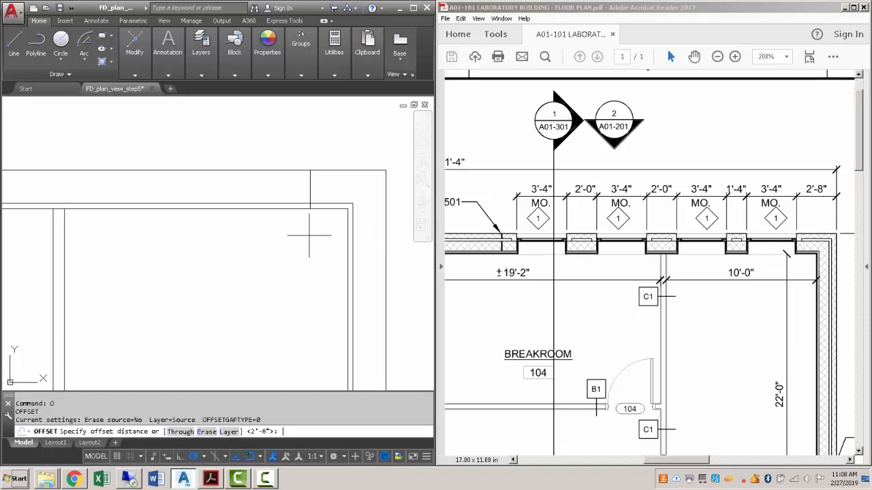
pyautogui.press('Return')
pyautogui.click(310, 187)
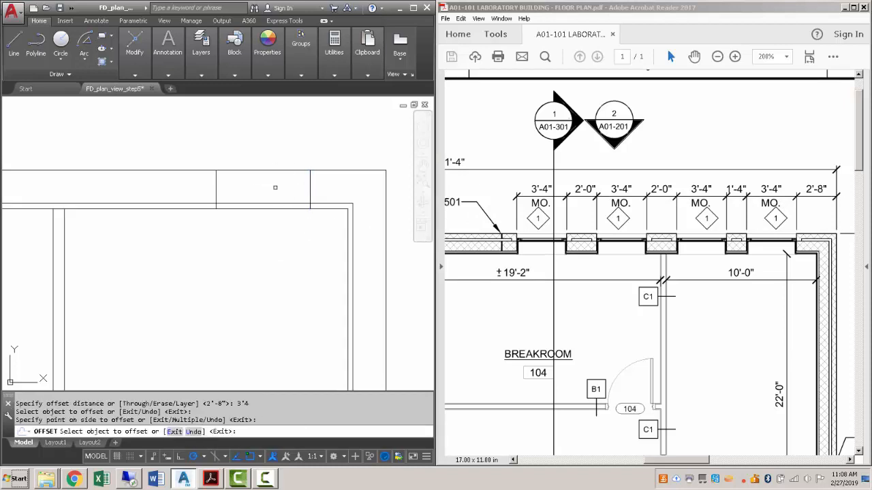
pyautogui.click(237, 185)
pyautogui.press('Return')
# Offset the first opening's left jamb 1'4" to the left to mark the pier before the second window.
pyautogui.press('Return')
pyautogui.moveTo(175, 186); pyautogui.dragTo(218, 197, button='middle')
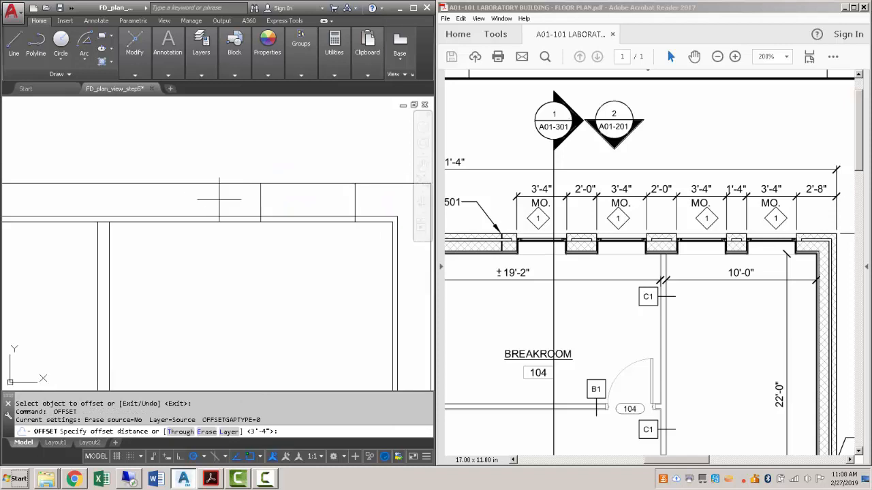
pyautogui.write("1'4")
pyautogui.press('Return')
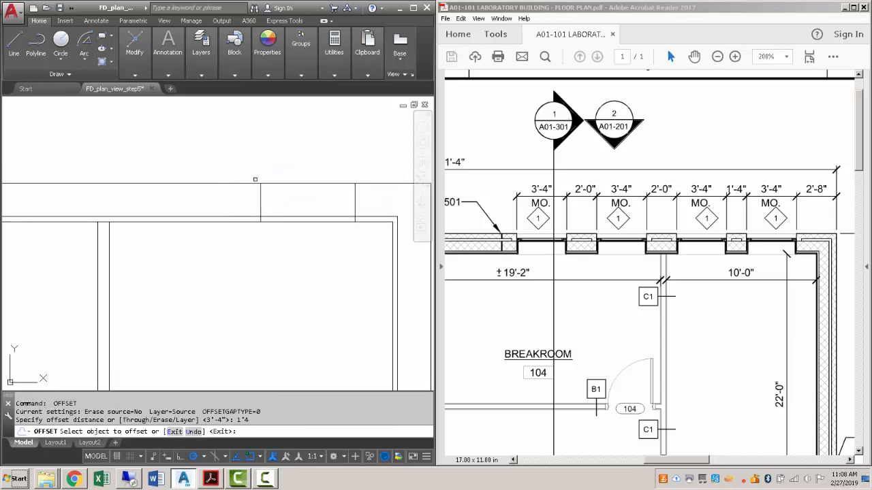
pyautogui.click(260, 194)
pyautogui.click(246, 194)
pyautogui.press('Return')
# Offset the second opening's right jamb 3'4" to the left to set that window's width.
pyautogui.press('Return')
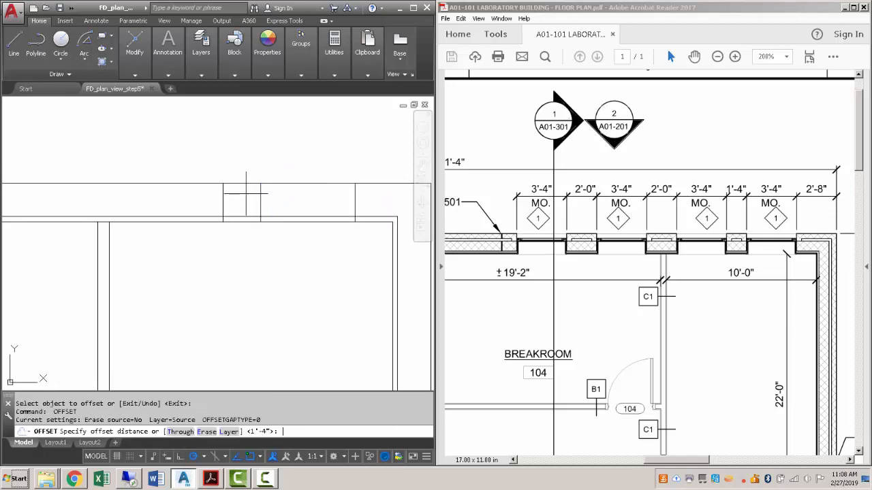
pyautogui.write("3'4")
pyautogui.press('Return')
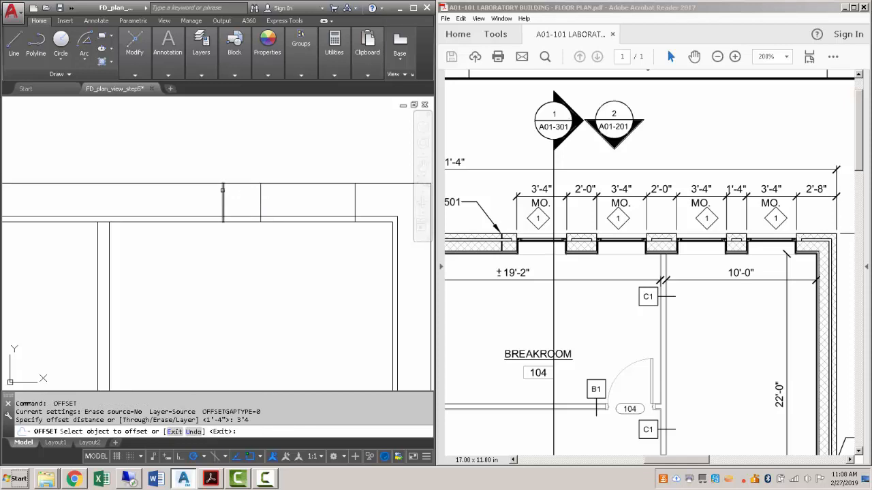
pyautogui.click(223, 192)
pyautogui.click(183, 198)
pyautogui.press('Return')
# Offset the second opening's left jamb 2' to the left to mark the pier at the interior partition.
pyautogui.press('Return')
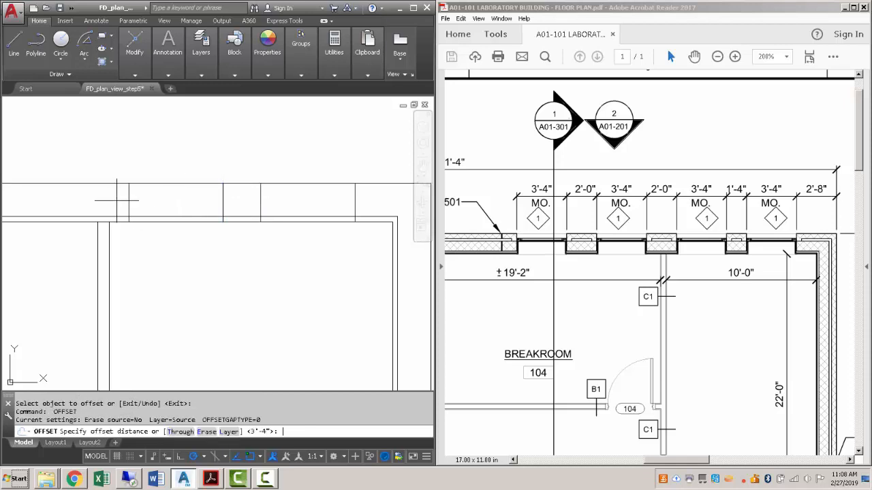
pyautogui.write("2'")
pyautogui.press('Return')
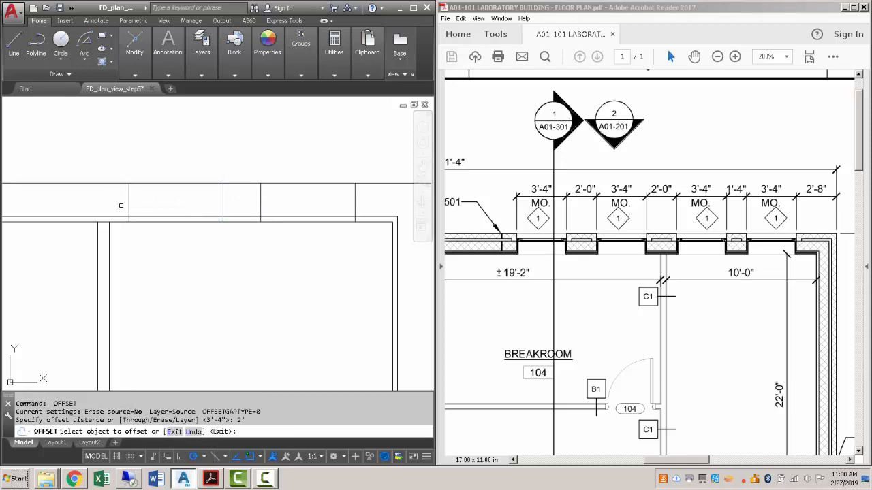
pyautogui.click(129, 195)
pyautogui.click(95, 198)
pyautogui.press('Escape')
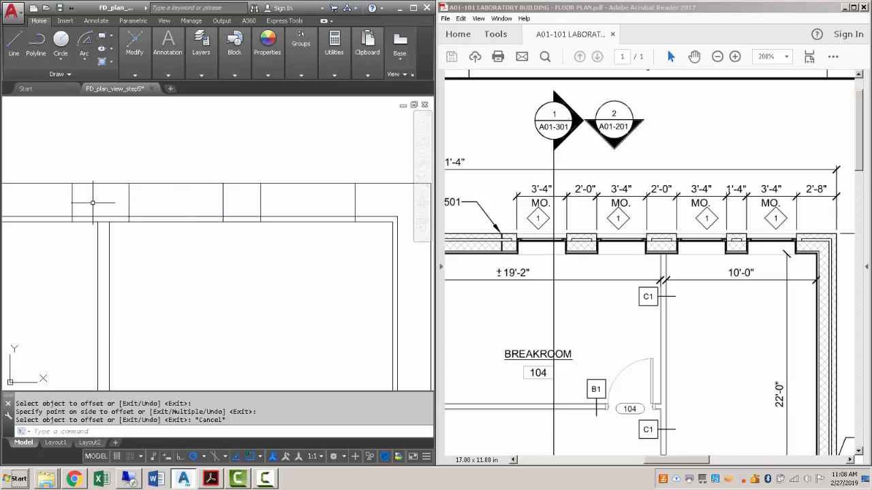
# Offset the third opening's right jamb, just past the partition, 3'4" to the left for its window width.
pyautogui.moveTo(93, 198); pyautogui.dragTo(250, 205, button='middle')
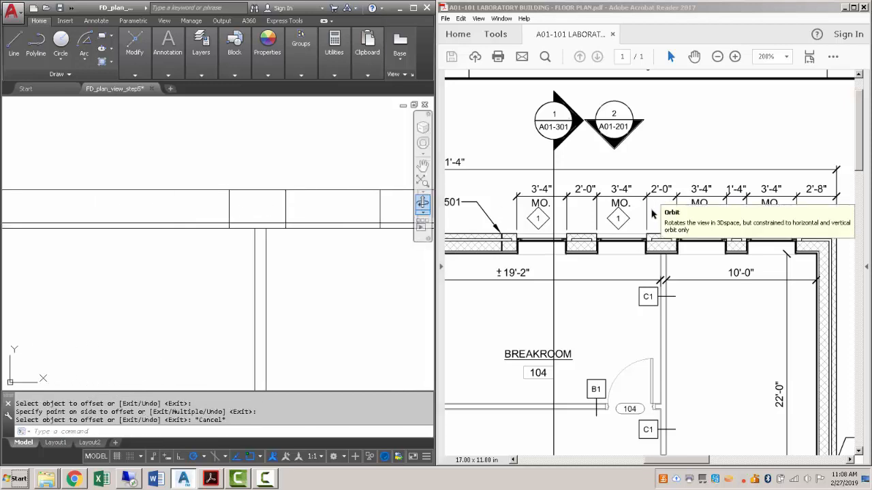
pyautogui.press('Escape')
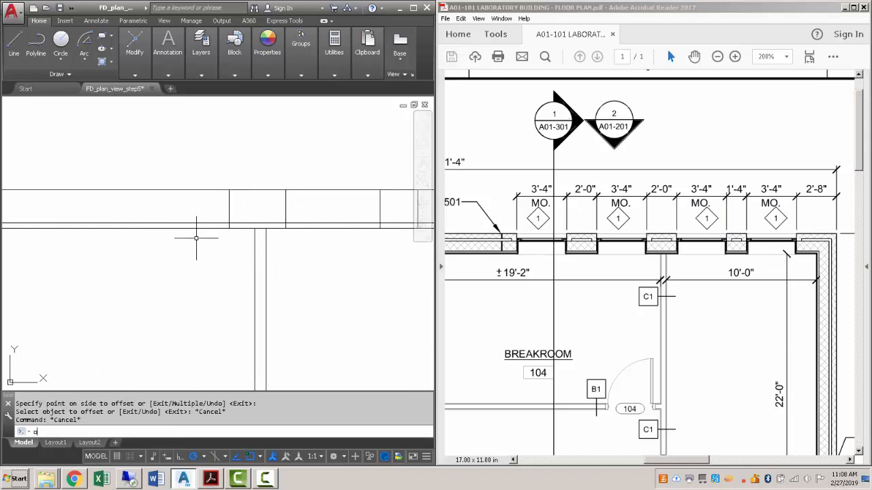
pyautogui.press('Return')
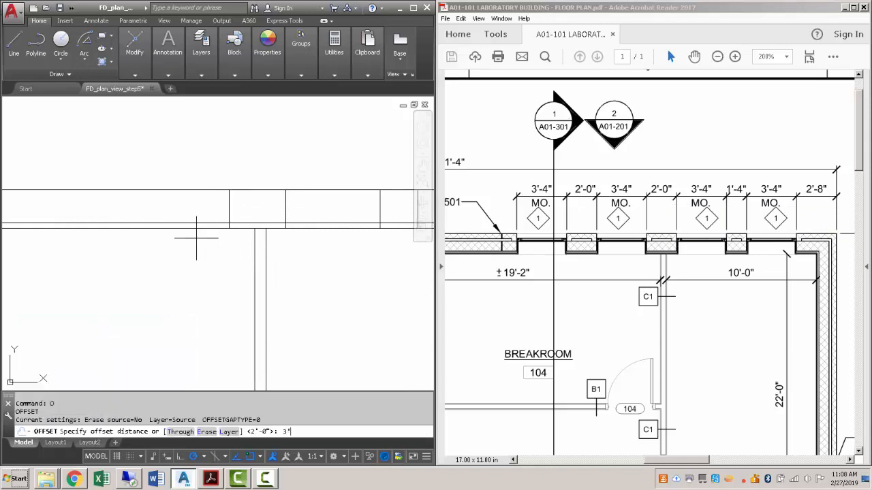
pyautogui.write("3'4")
pyautogui.press('Return')
pyautogui.click(230, 199)
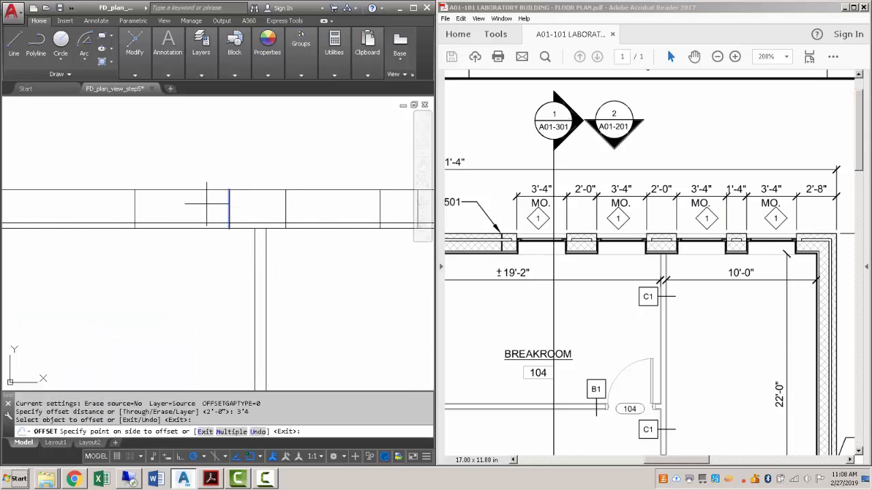
pyautogui.click(200, 196)
pyautogui.moveTo(103, 215); pyautogui.dragTo(195, 213, button='middle')
pyautogui.press('Return')
# Offset the third opening's left jamb 2' to the left to mark the pier before the fourth window.
pyautogui.press('Return')
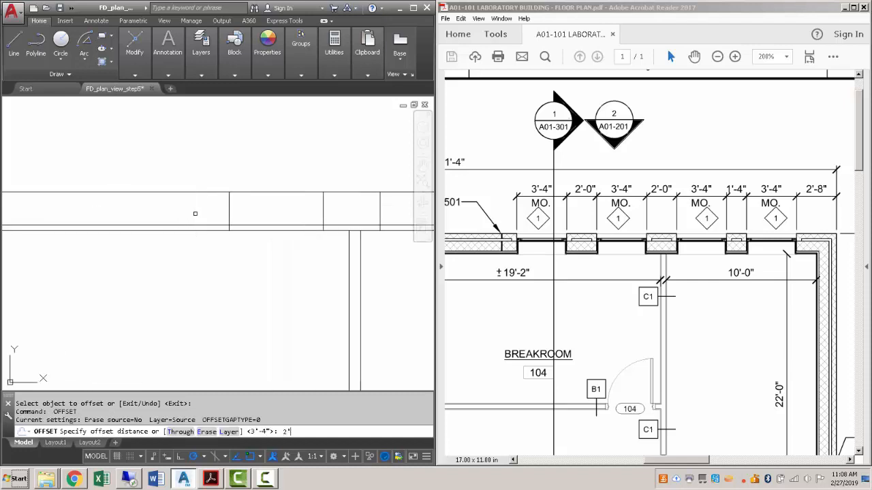
pyautogui.press('Return')
pyautogui.click(225, 204)
pyautogui.click(197, 200)
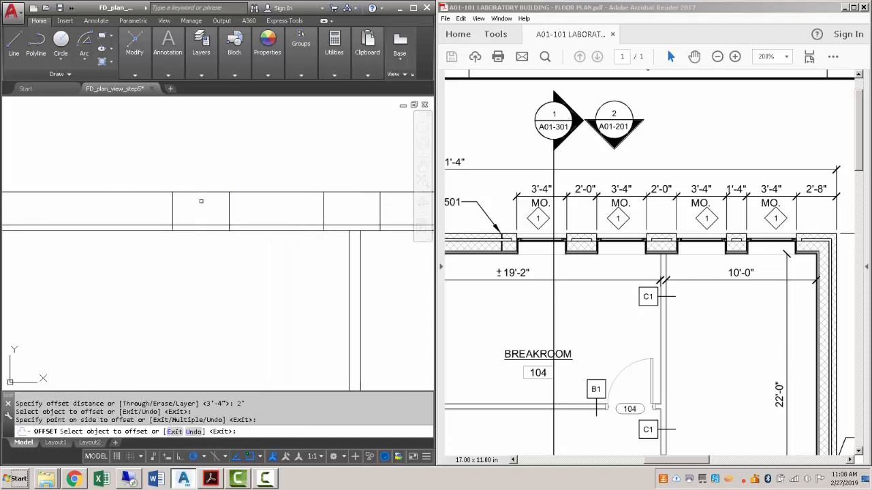
pyautogui.press('Return')
# Offset the fourth opening's right jamb 3'4" to the left to complete the last window opening.
pyautogui.press('Return')
pyautogui.write("3'4")
pyautogui.press('Return')
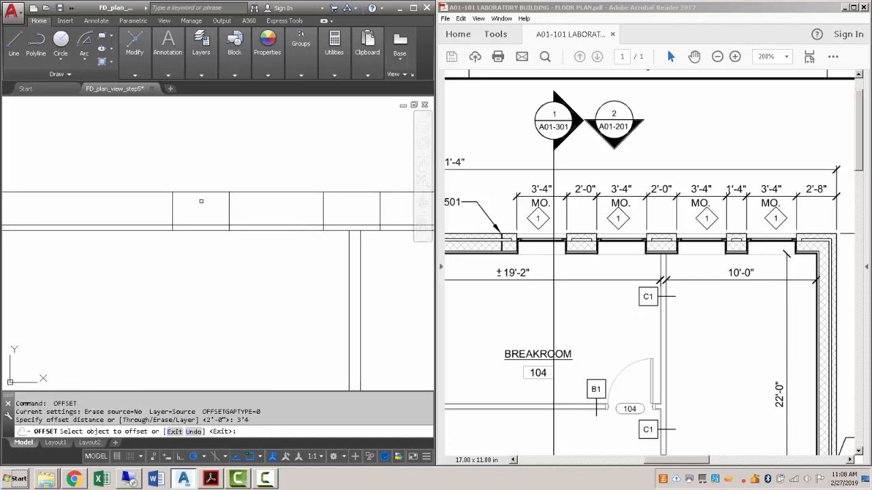
pyautogui.click(173, 205)
pyautogui.click(143, 204)
pyautogui.press('Escape')
# Trim the top wall lines between the jambs of the window opening nearest the upper-right corner.
pyautogui.scroll(-3, 143, 204)
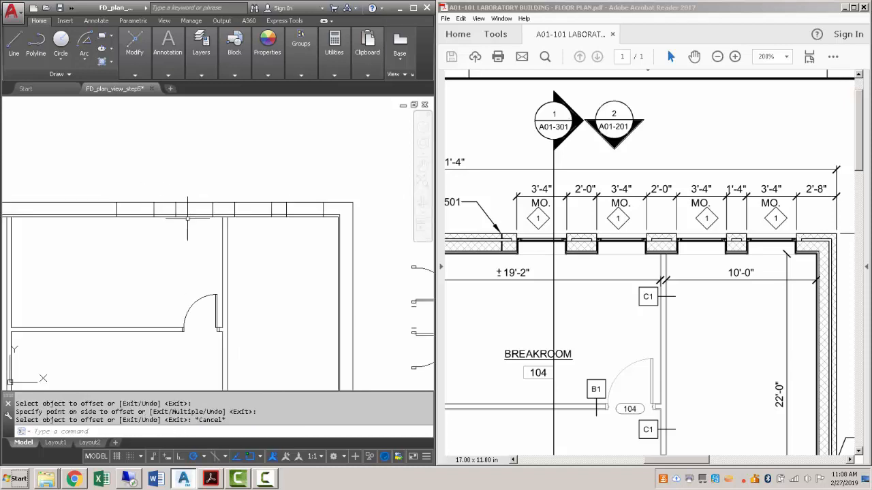
pyautogui.scroll(2, 162, 213)
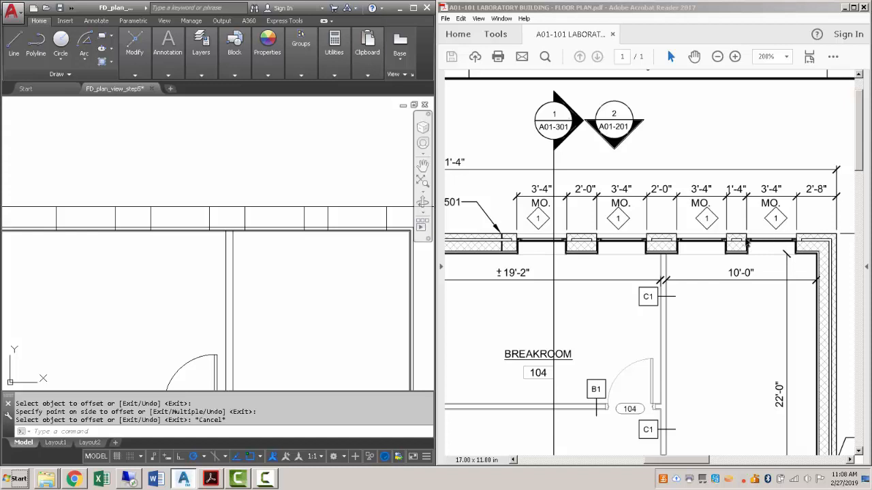
pyautogui.press('Escape')
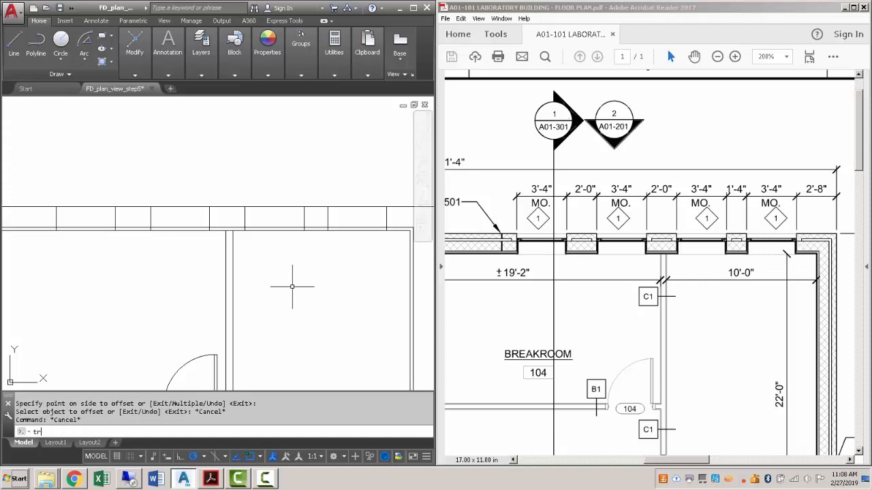
pyautogui.press('Return')
pyautogui.press('Return')
pyautogui.click(375, 242)
pyautogui.click(362, 199)
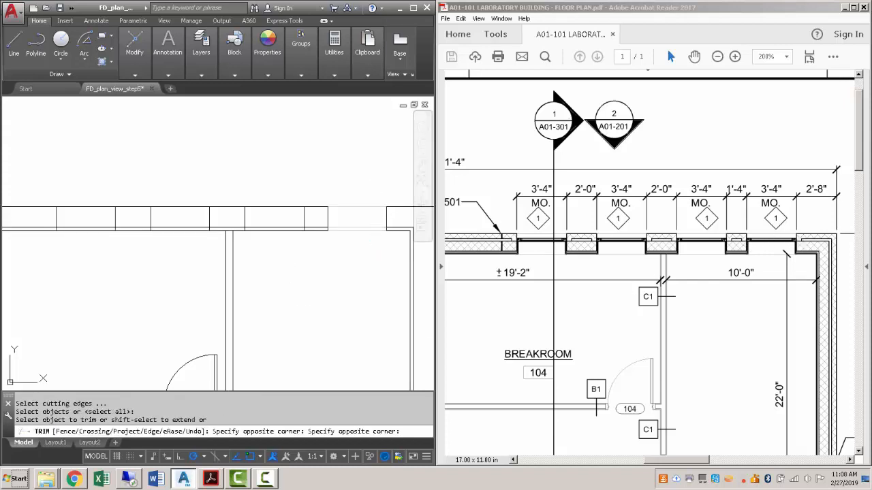
# Trim all wall lines out of the second window opening from the right, between the 1'4" pier and the partition pier.
pyautogui.click(283, 193)
pyautogui.click(278, 193)
pyautogui.click(232, 230)
pyautogui.click(270, 245)
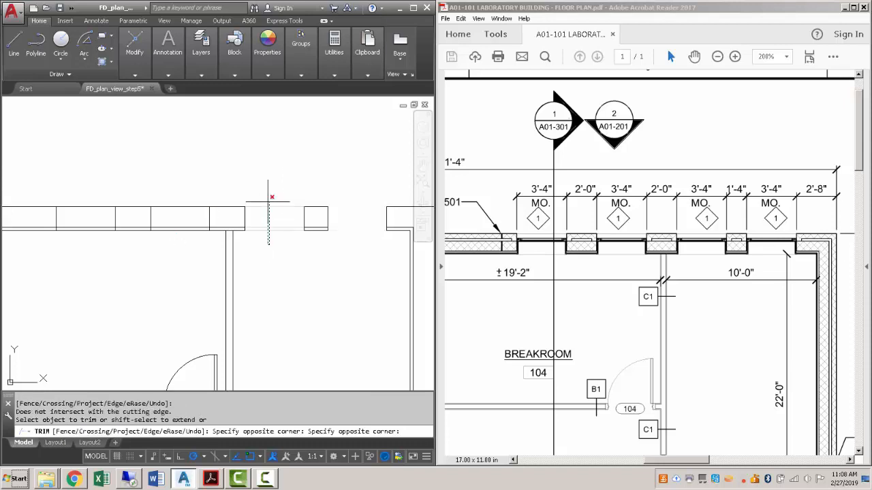
pyautogui.click(269, 203)
pyautogui.click(271, 244)
pyautogui.click(254, 186)
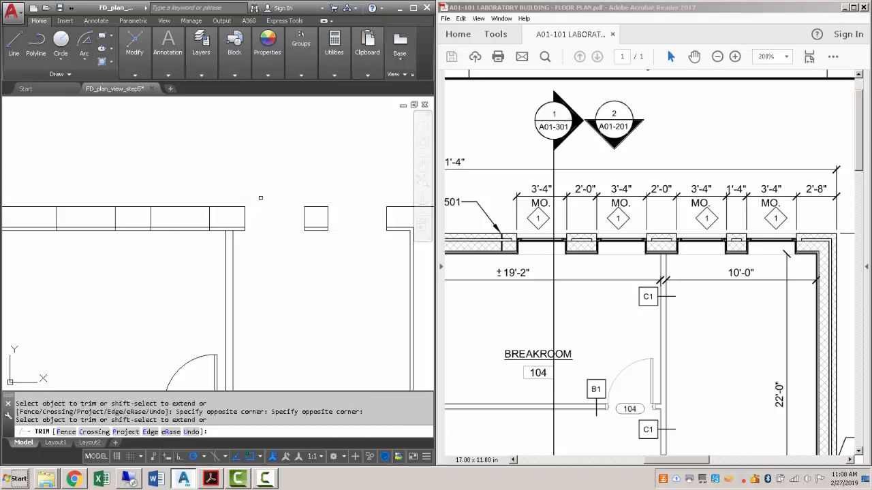
# Trim the wall lines out of the third and fourth window openings on the breakroom side of the partition.
pyautogui.click(181, 244)
pyautogui.click(164, 185)
pyautogui.click(88, 248)
pyautogui.click(83, 196)
pyautogui.press('Escape')
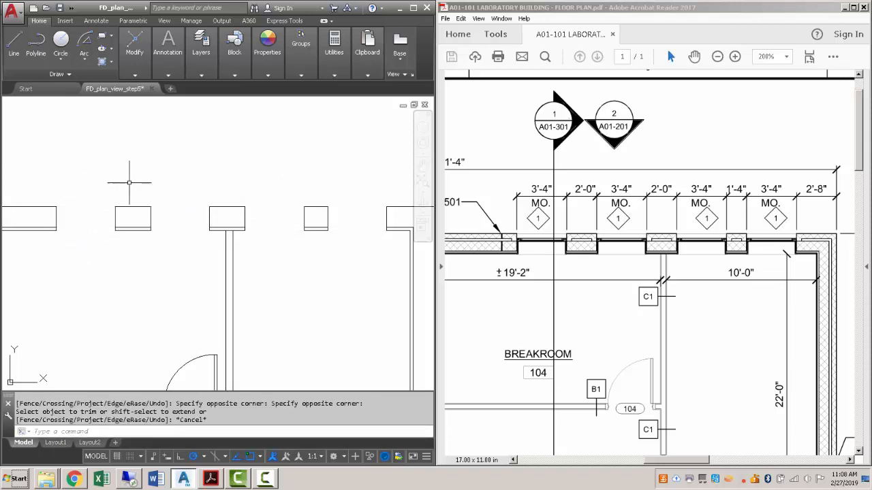
# Draw a horizontal line across the rightmost window opening between the midpoints of its two jambs.
pyautogui.press('Escape')
pyautogui.write('l')
pyautogui.press('Return')
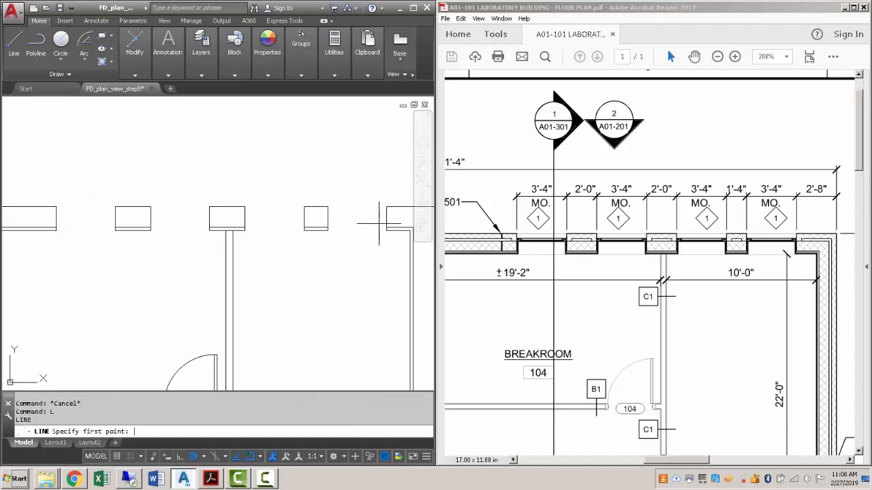
pyautogui.scroll(2, 383, 216)
pyautogui.click(387, 221)
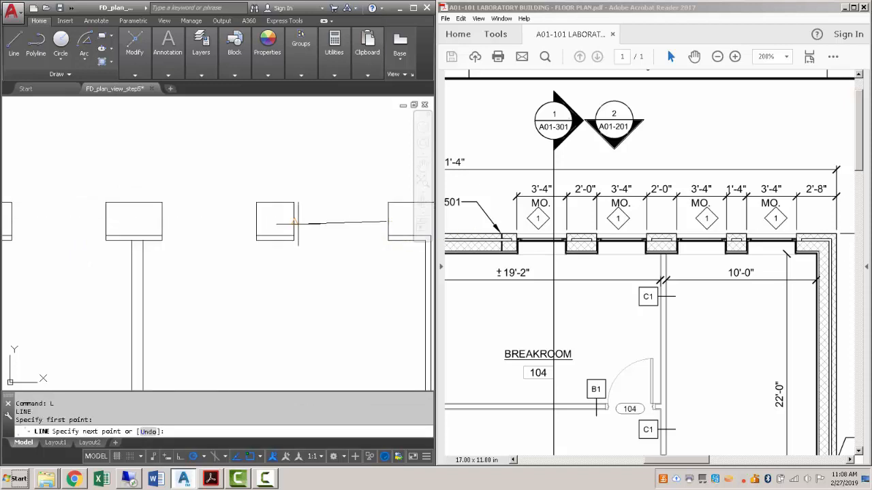
pyautogui.click(294, 222)
pyautogui.press('Escape')
# Offset the centre line of the rightmost window opening by 1" on both sides.
pyautogui.write('o')
pyautogui.press('Return')
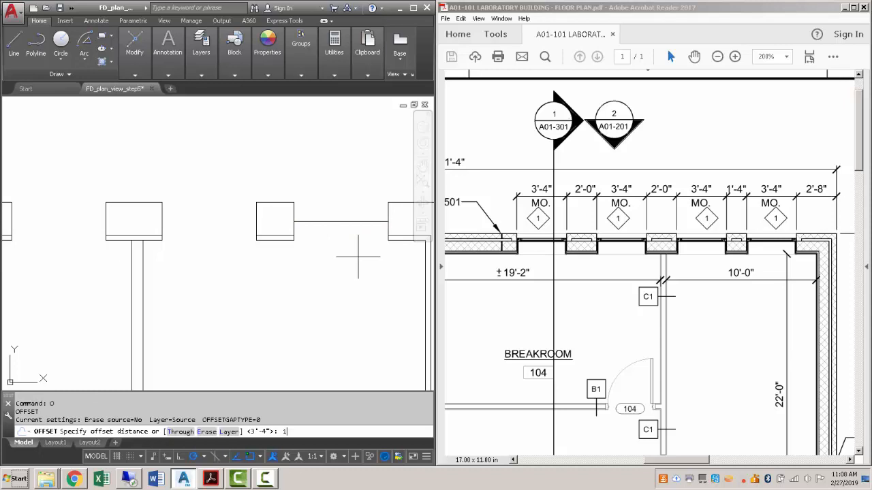
pyautogui.write('1')
pyautogui.press('Return')
pyautogui.click(343, 221)
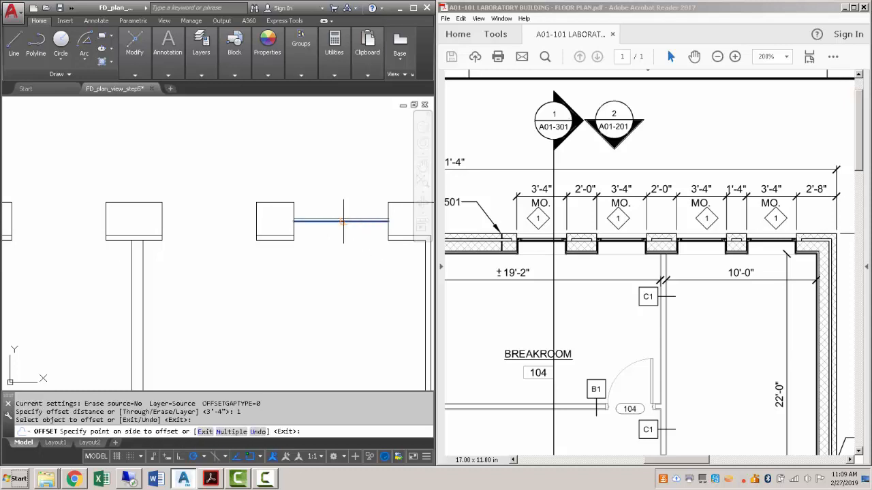
pyautogui.click(346, 210)
pyautogui.click(343, 219)
pyautogui.press('Escape')
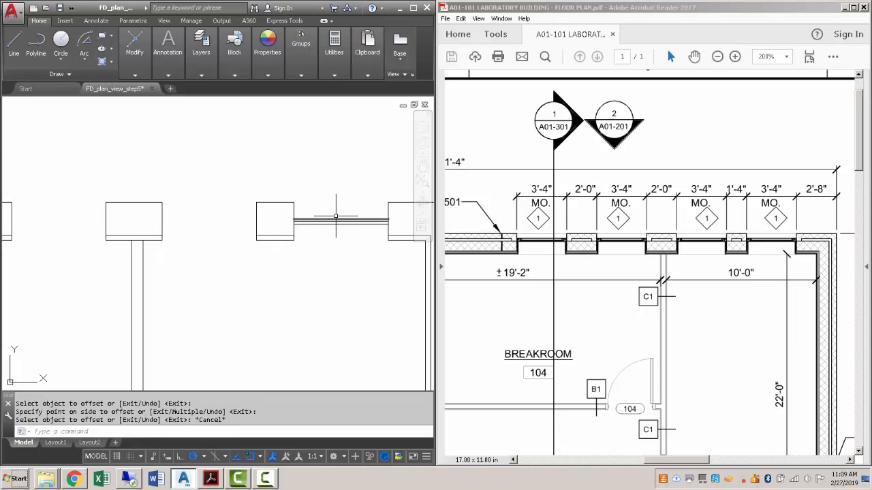
# Draw a short vertical line at the window's left jamb between its outer lines and offset it 2" into the opening.
pyautogui.scroll(4, 347, 224)
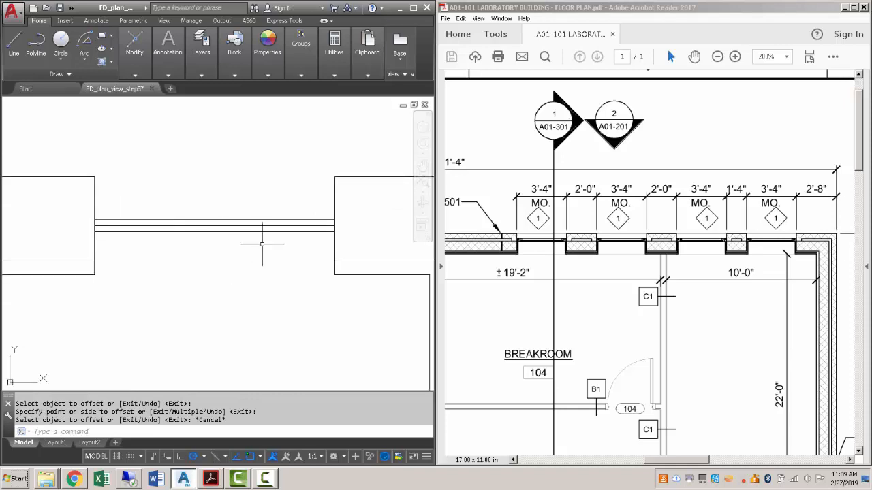
pyautogui.write('l')
pyautogui.press('Return')
pyautogui.scroll(2, 102, 226)
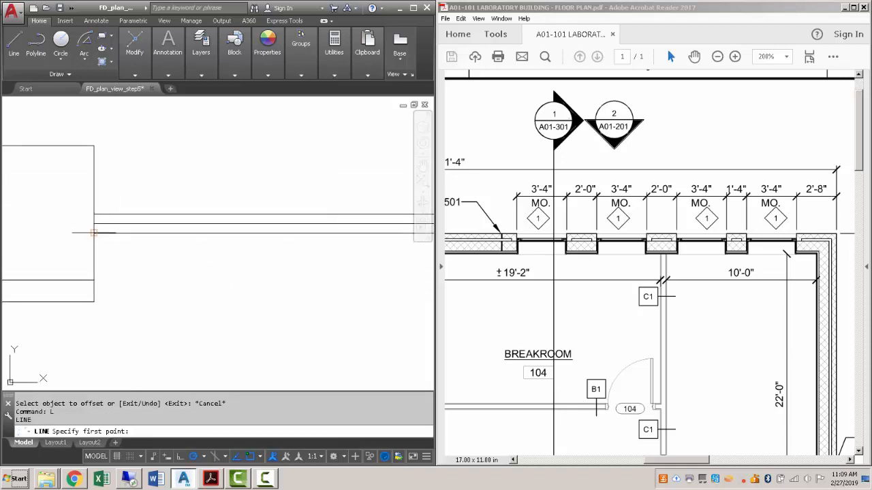
pyautogui.click(94, 224)
pyautogui.press('Escape')
pyautogui.write('o')
pyautogui.press('Return')
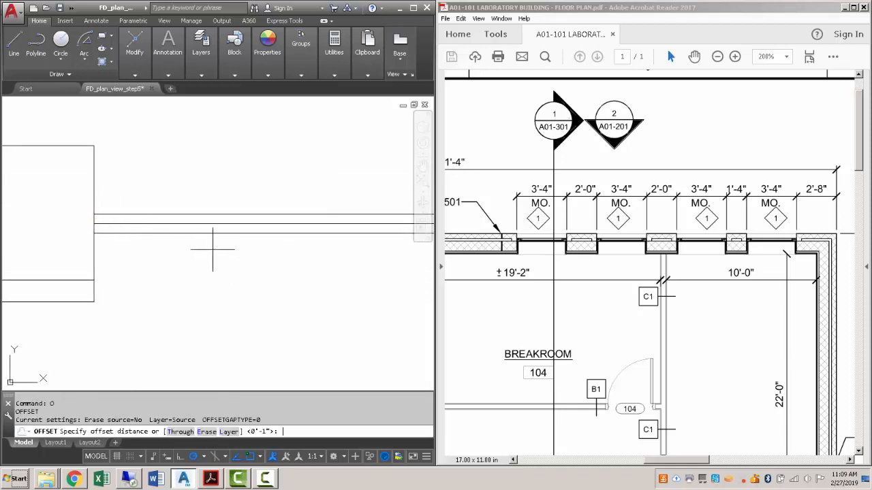
pyautogui.write('2')
pyautogui.press('Return')
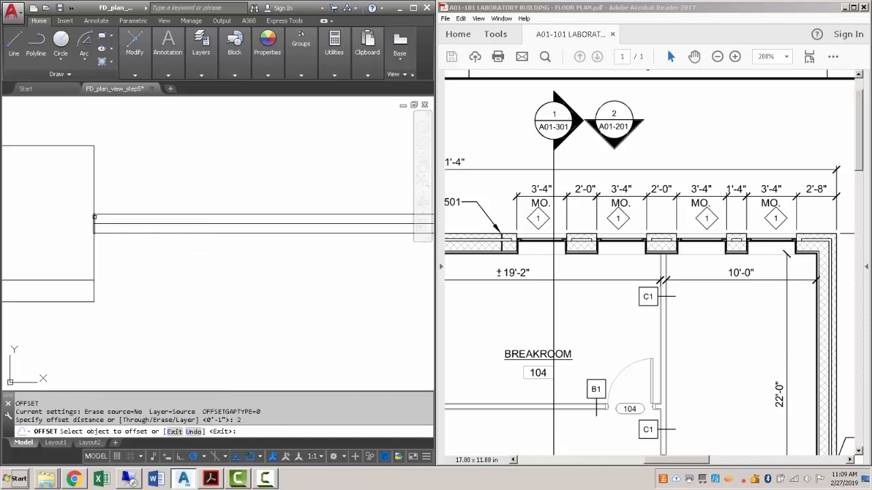
pyautogui.click(95, 218)
pyautogui.click(164, 244)
pyautogui.press('Escape')
# Draw a short vertical line at the window's right jamb between its outer lines and offset it 2" into the opening.
pyautogui.moveTo(327, 265); pyautogui.dragTo(224, 263, button='middle')
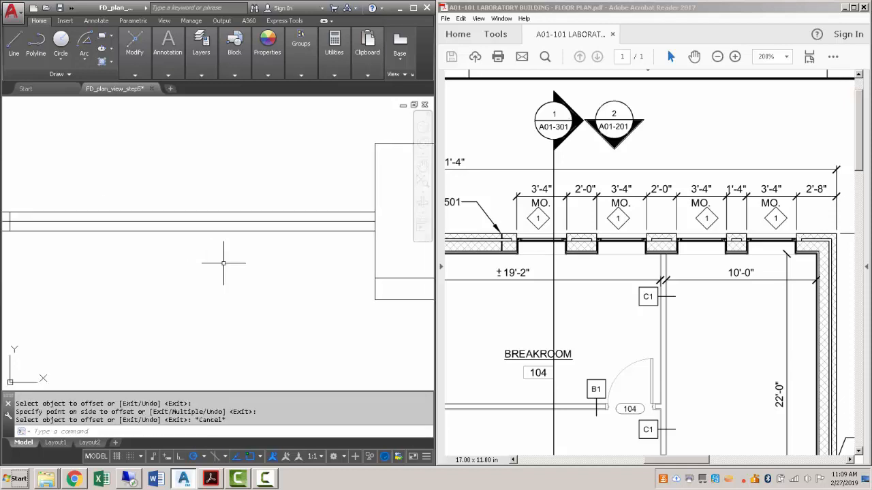
pyautogui.write('l')
pyautogui.press('Return')
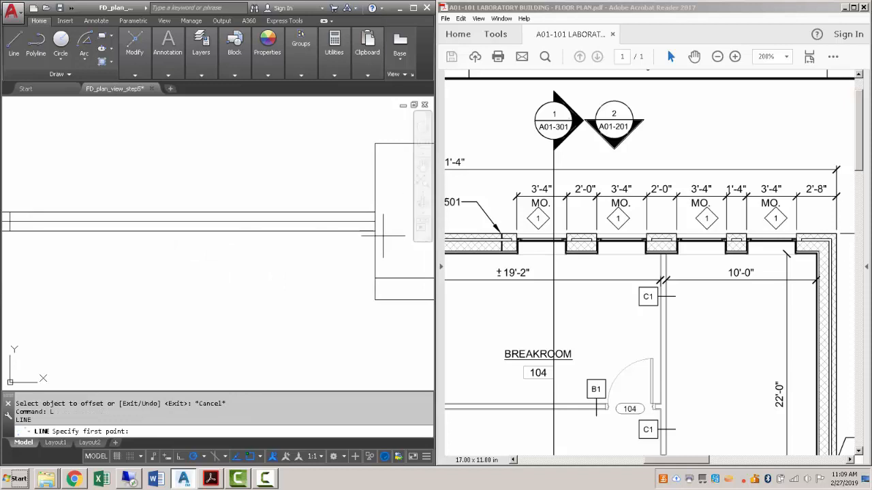
pyautogui.click(380, 222)
pyautogui.press('Escape')
pyautogui.write('o')
pyautogui.press('Return')
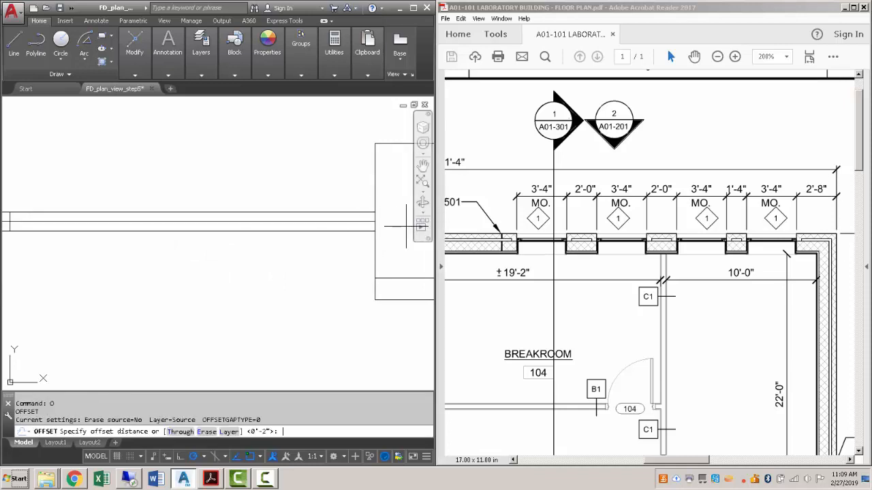
pyautogui.write('2')
pyautogui.press('Return')
pyautogui.click(373, 215)
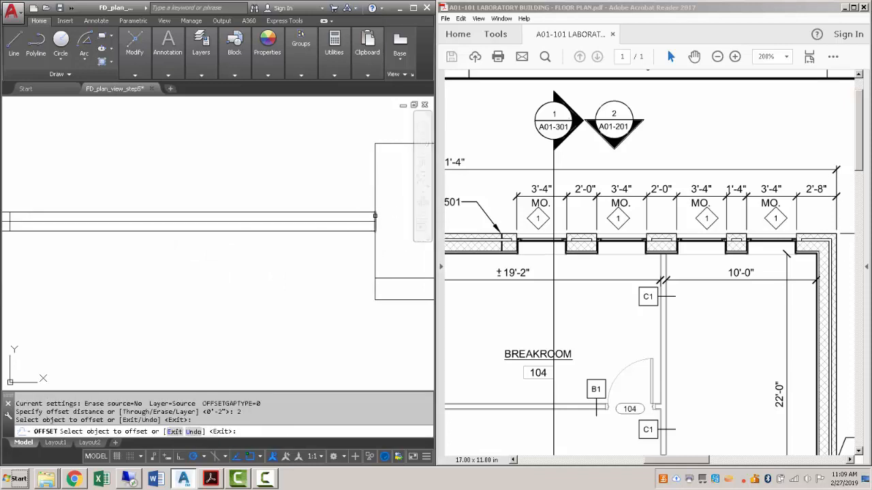
pyautogui.click(331, 195)
pyautogui.press('Escape')
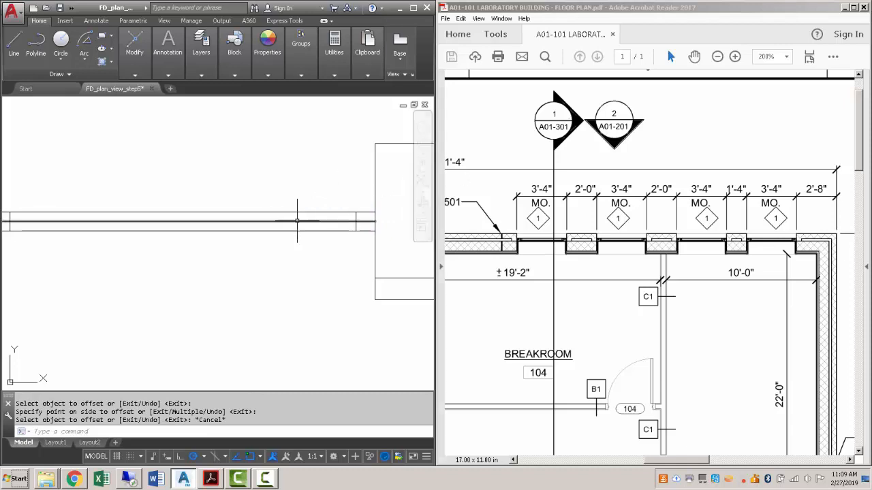
# Delete the window's centre line and the short construction lines lying on its two jambs.
pyautogui.click(299, 222)
pyautogui.press('Delete')
pyautogui.click(374, 219)
pyautogui.press('Delete')
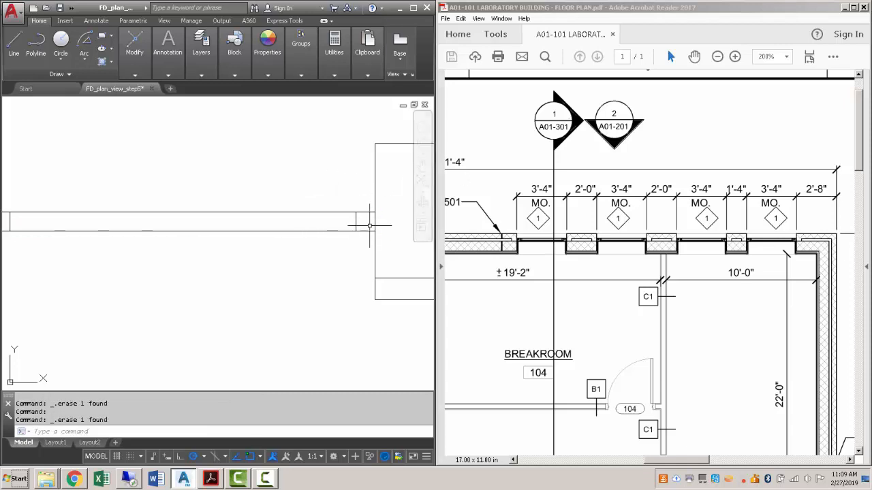
pyautogui.scroll(-1, 330, 256)
pyautogui.moveTo(227, 259)
pyautogui.mouseDown(button='middle')
pyautogui.moveTo(316, 259)
pyautogui.moveTo(247, 268)
pyautogui.mouseUp(button='middle')
pyautogui.scroll(1, 203, 232)
pyautogui.click(209, 233)
pyautogui.press('Delete')
# Draw the glass line horizontally between the midpoints of the window's two vertical frame lines.
pyautogui.scroll(-1, 243, 266)
pyautogui.write('l')
pyautogui.press('Return')
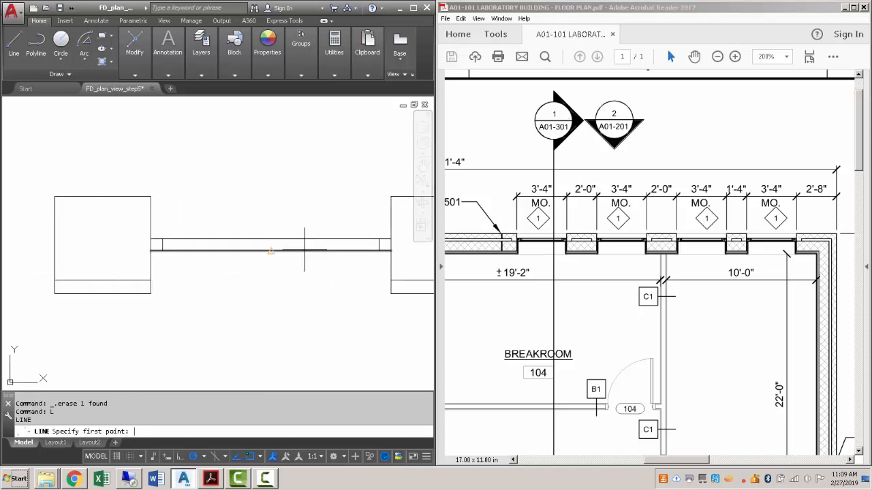
pyautogui.scroll(1, 185, 246)
pyautogui.click(150, 243)
pyautogui.scroll(-1, 150, 245)
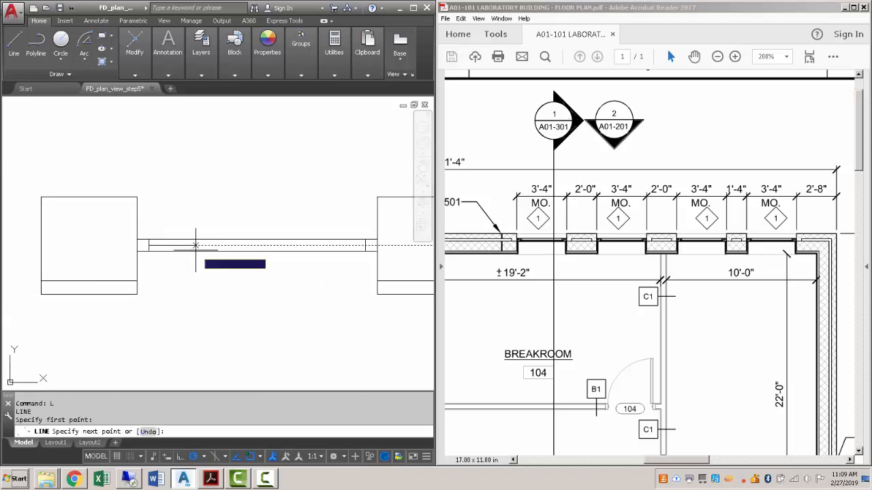
pyautogui.moveTo(364, 250); pyautogui.dragTo(286, 249, button='middle')
pyautogui.scroll(1, 290, 248)
pyautogui.click(285, 242)
pyautogui.press('Escape')
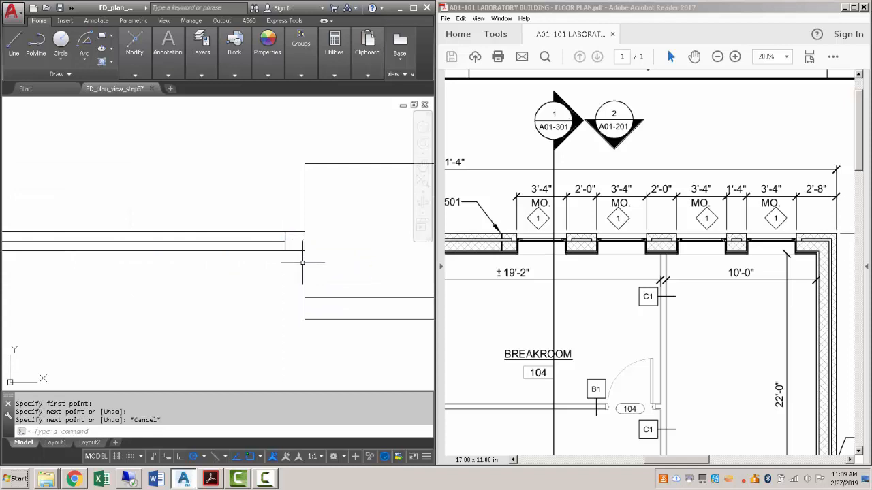
# Copy the finished window from the midpoint of its right jamb into the second opening from the right.
pyautogui.scroll(-1, 287, 244)
pyautogui.scroll(-1, 291, 248)
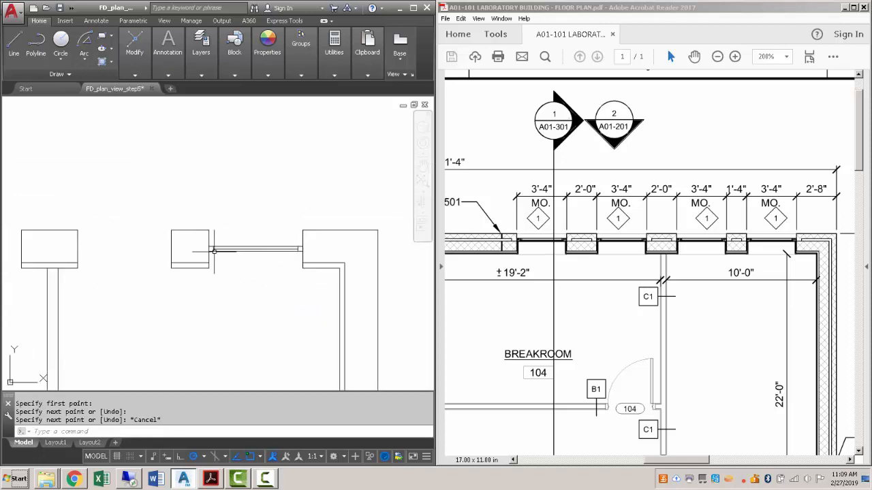
pyautogui.moveTo(196, 238); pyautogui.dragTo(315, 255)
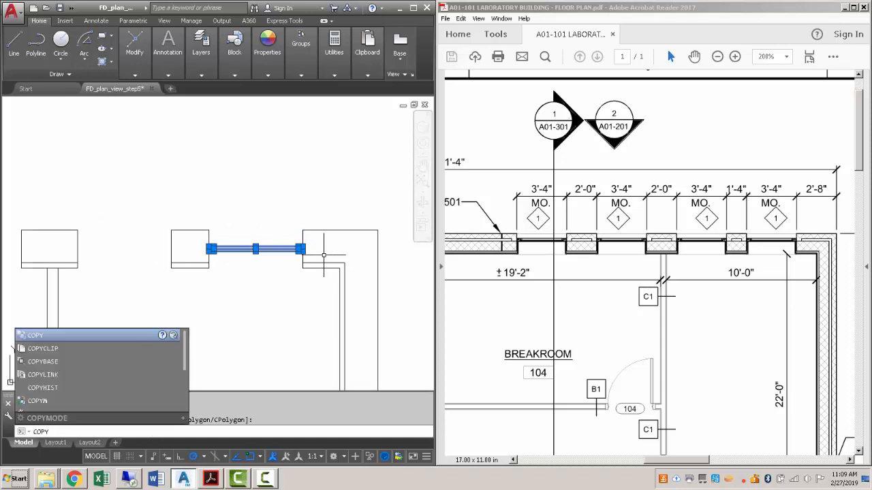
pyautogui.press('Return')
pyautogui.scroll(2, 286, 247)
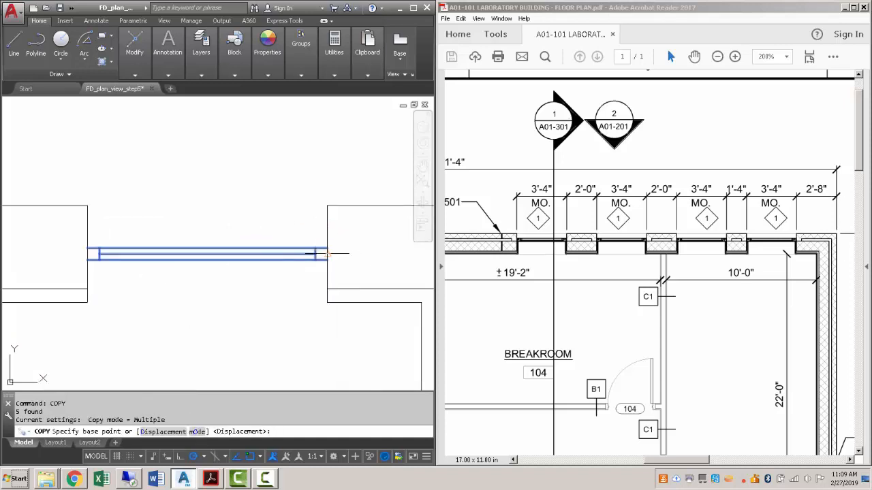
pyautogui.click(326, 252)
pyautogui.scroll(-1, 329, 252)
pyautogui.moveTo(146, 260); pyautogui.dragTo(507, 244, button='middle')
pyautogui.scroll(2, 312, 257)
pyautogui.click(309, 238)
# Place further copies of the window in the third and fourth openings on the breakroom side, at their right jamb midpoints.
pyautogui.scroll(-1, 309, 243)
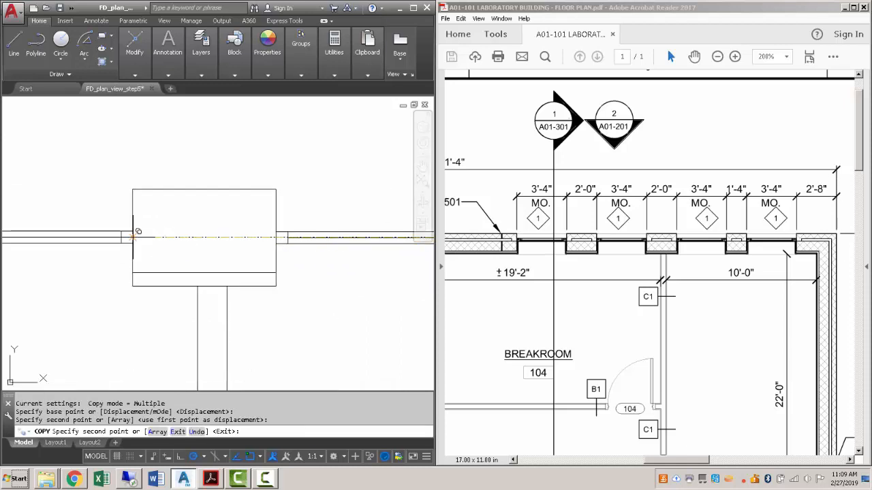
pyautogui.click(133, 237)
pyautogui.scroll(-2, 99, 245)
pyautogui.moveTo(99, 242); pyautogui.dragTo(225, 242, button='middle')
pyautogui.scroll(2, 232, 242)
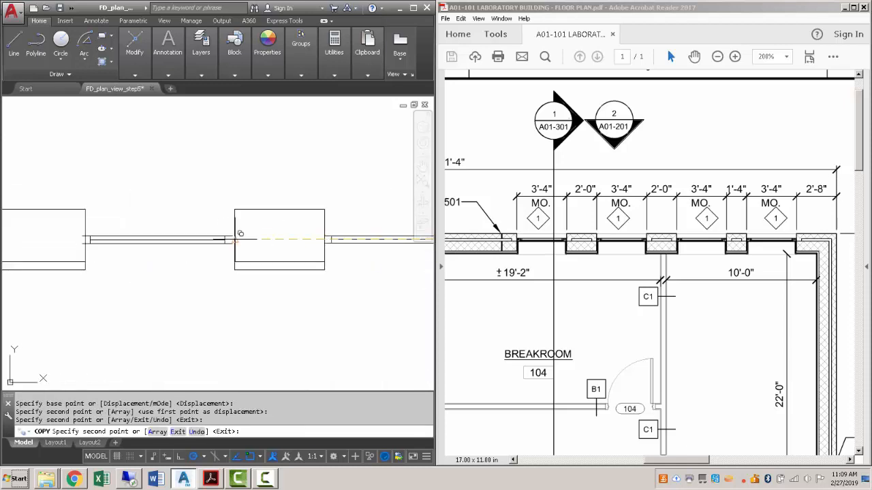
pyautogui.press('Escape')
pyautogui.scroll(-3, 244, 285)
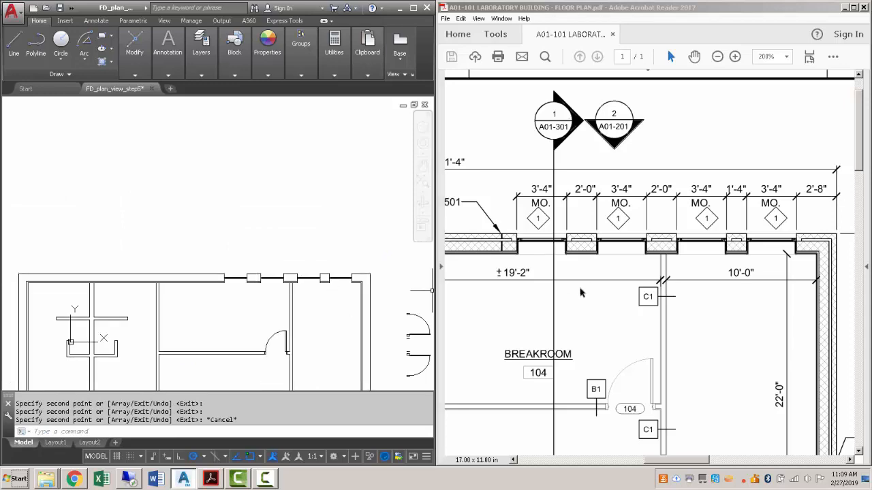
# Examine the right exterior wall dimensions beside private office 102 in the reference PDF and locate that corner in the drawing.
pyautogui.click(545, 292)
pyautogui.scroll(-1, 545, 292)
pyautogui.keyDown('ctrl'); pyautogui.scroll(-4, 601, 275); pyautogui.keyUp('ctrl')
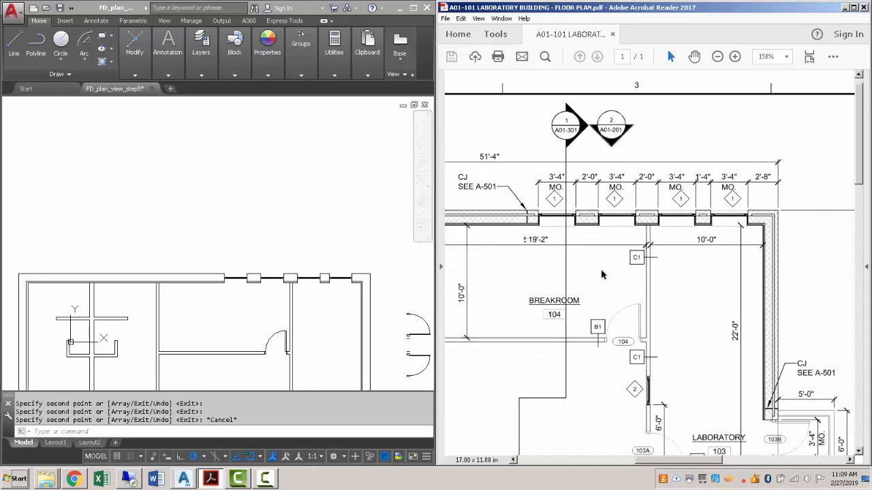
pyautogui.keyDown('ctrl'); pyautogui.scroll(4, 746, 349); pyautogui.keyUp('ctrl')
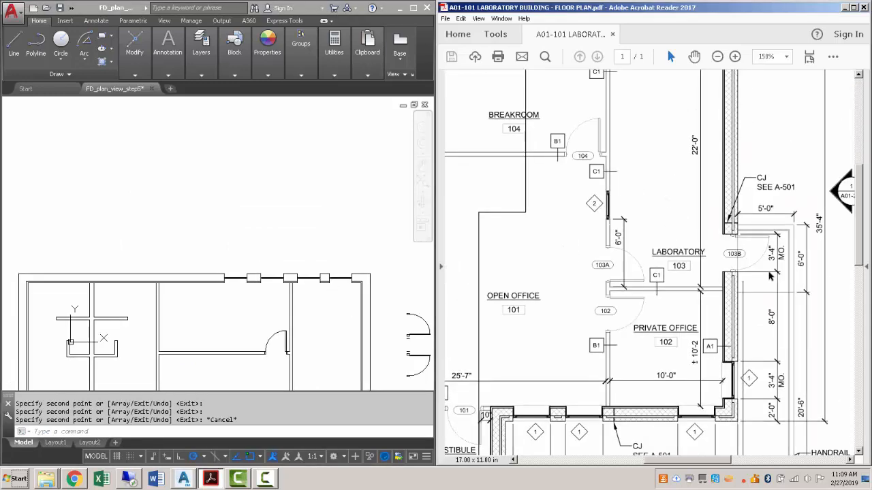
pyautogui.scroll(-1, 742, 381)
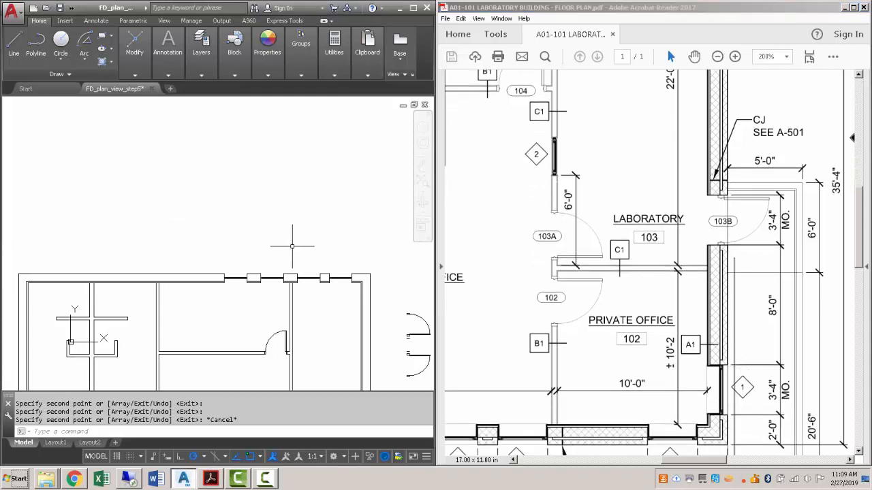
pyautogui.scroll(-3, 346, 243)
pyautogui.scroll(5, 280, 253)
pyautogui.moveTo(281, 253); pyautogui.dragTo(263, 270, button='middle')
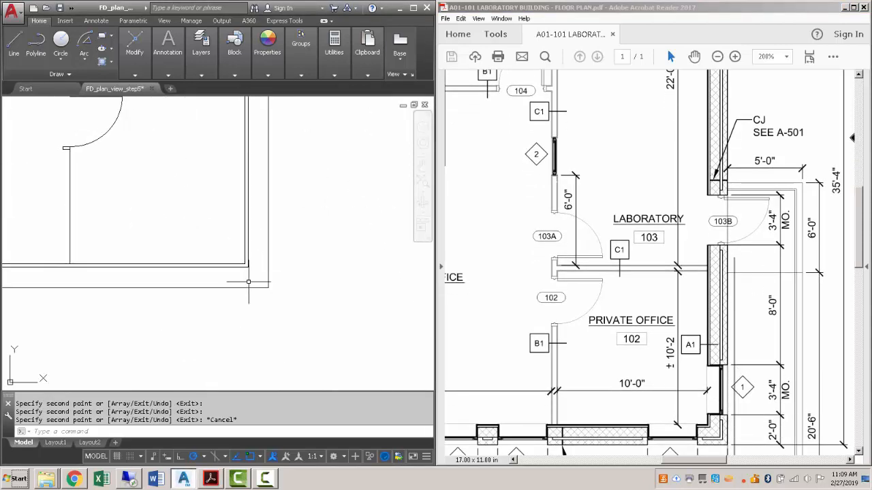
# Draw a horizontal line from the building's outer lower-right corner along the bottom wall edge to below the inner wall face.
pyautogui.write('L')
pyautogui.press('Return')
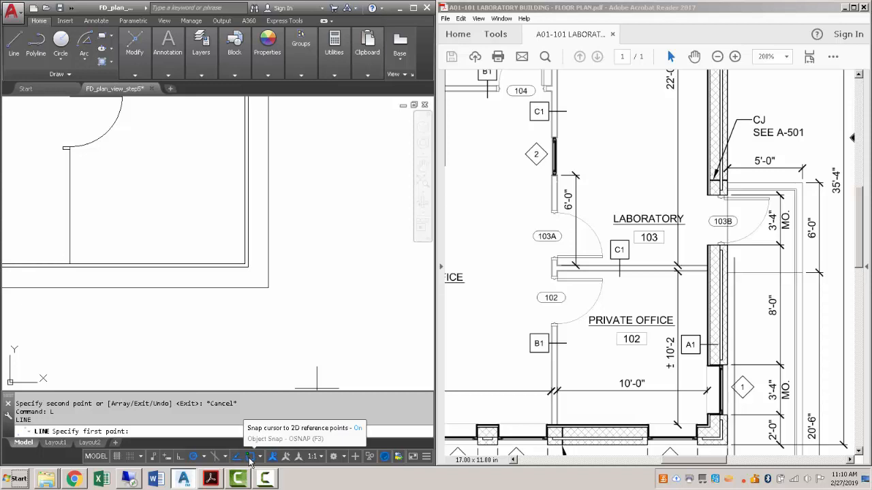
pyautogui.click(268, 288)
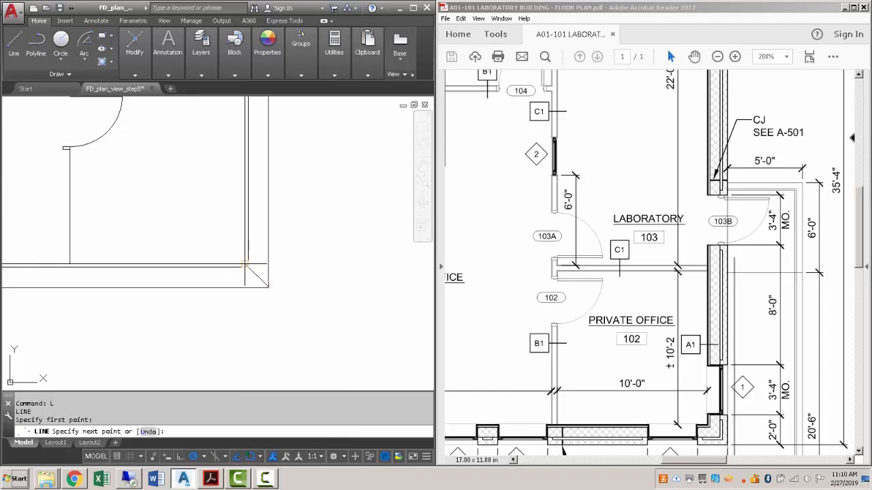
pyautogui.scroll(4, 242, 259)
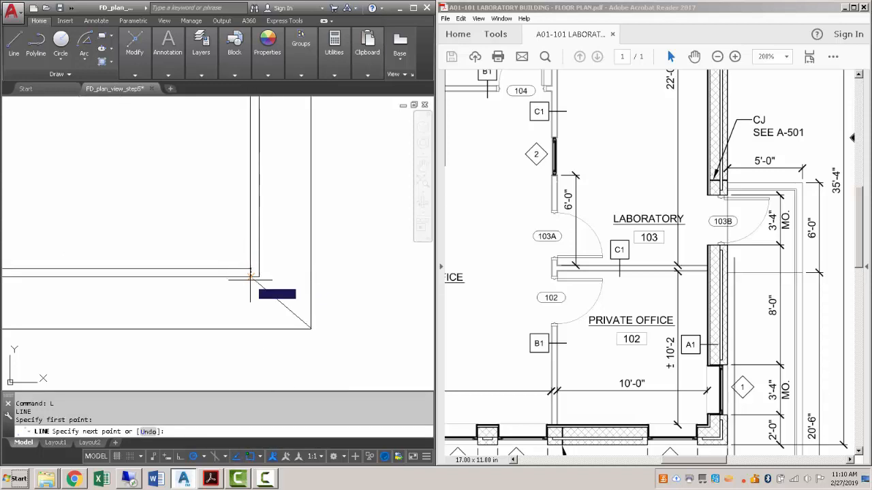
pyautogui.click(250, 329)
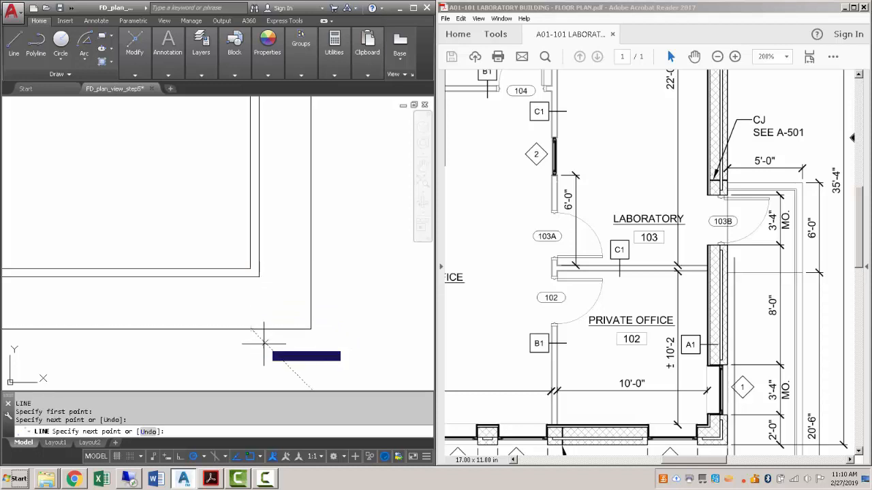
pyautogui.press('Escape')
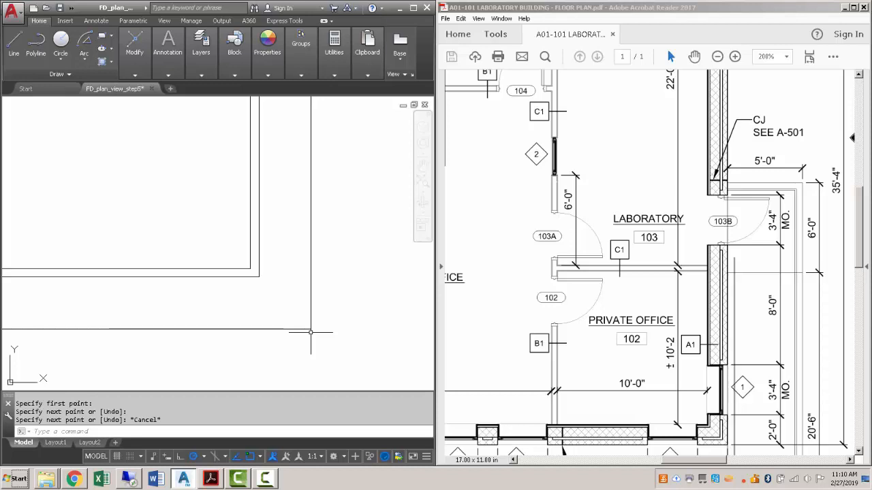
# Offset the corner line 2' upward to mark the lower jamb of the private office's right-wall window.
pyautogui.press('Return')
pyautogui.write('2')
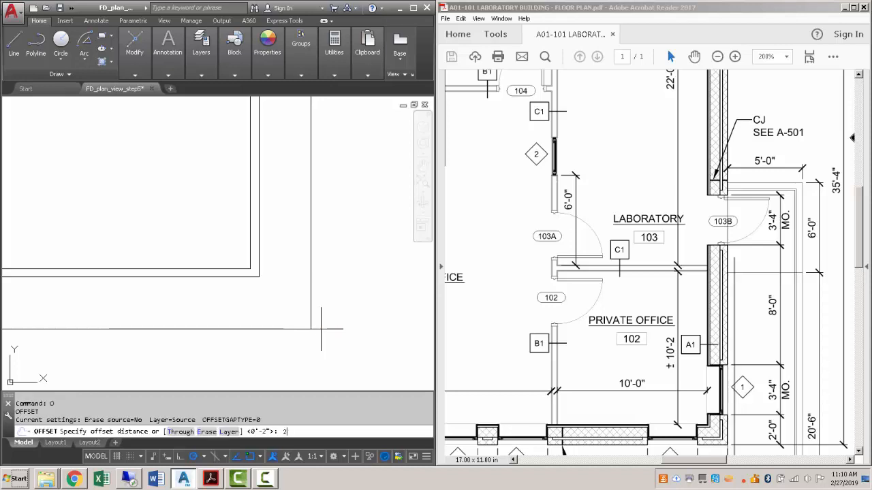
pyautogui.write("'")
pyautogui.press('Return')
pyautogui.click(314, 327)
pyautogui.click(296, 249)
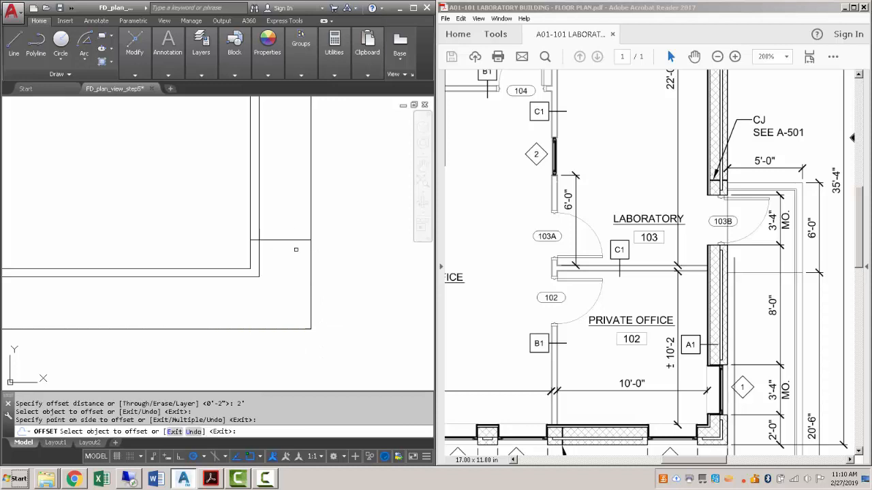
pyautogui.press('Escape')
# Delete the original construction line along the bottom wall edge at the lower-right corner.
pyautogui.click(285, 314)
pyautogui.press('Escape')
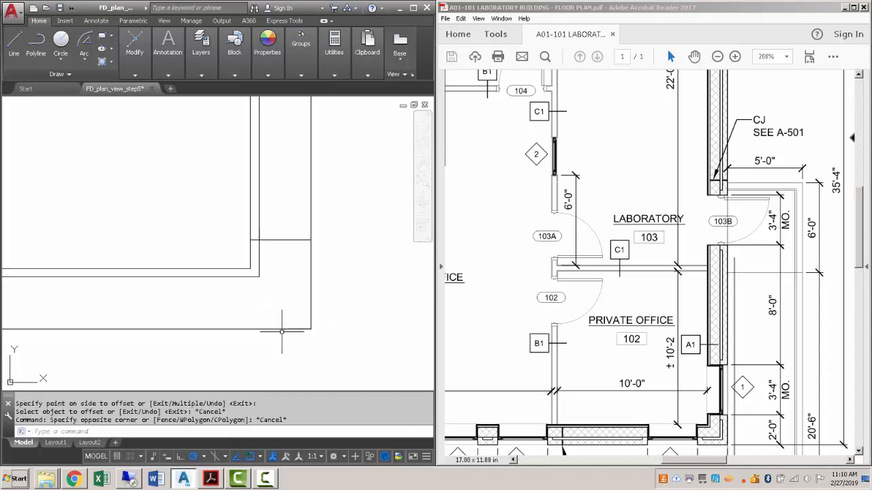
pyautogui.click(242, 310)
pyautogui.click(343, 354)
pyautogui.press('Delete')
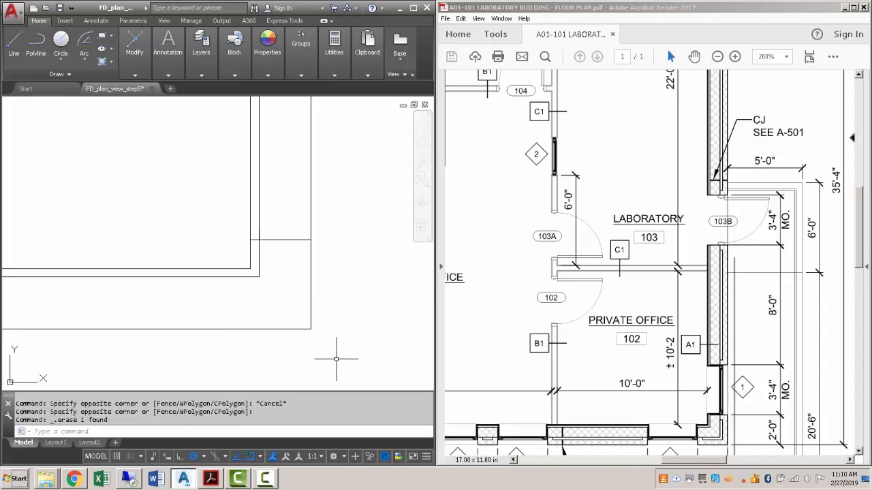
# Offset the lower jamb line of the private office's right-wall window 3'4" upward to mark its upper jamb.
pyautogui.moveTo(358, 276)
pyautogui.mouseDown(button='middle')
pyautogui.moveTo(331, 278)
pyautogui.moveTo(346, 276)
pyautogui.mouseUp(button='middle')
pyautogui.write('o')
pyautogui.press('Return')
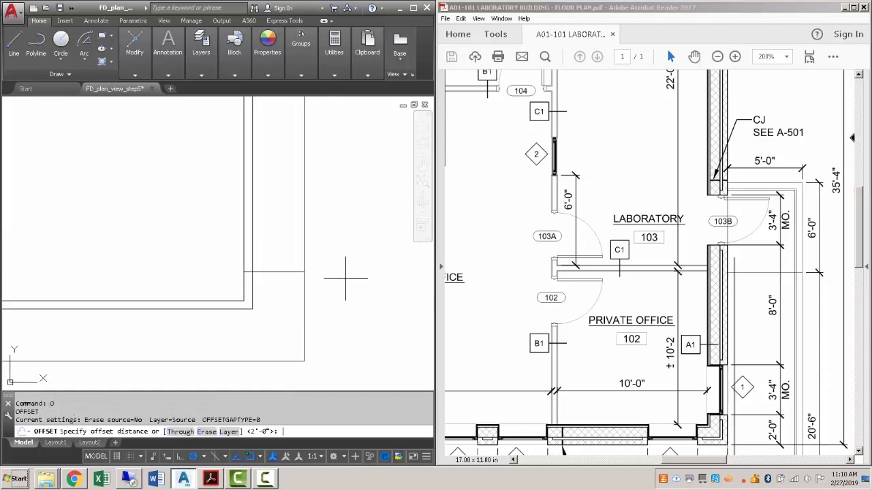
pyautogui.press('Return')
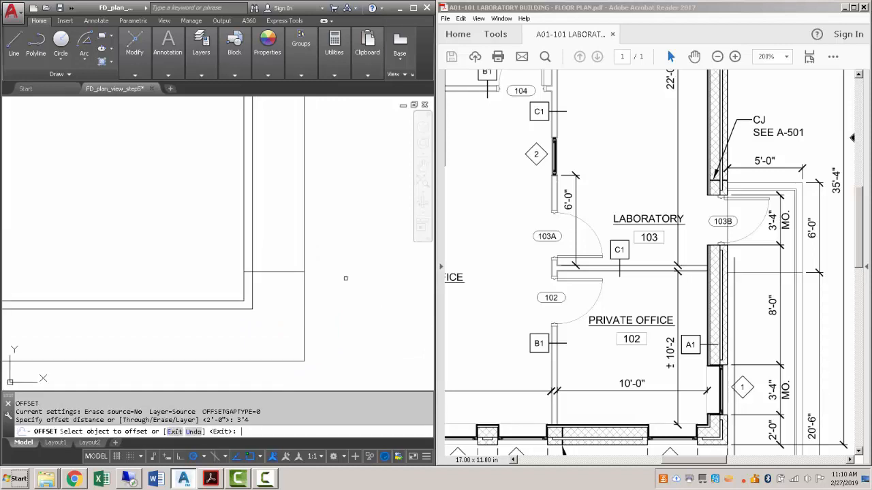
pyautogui.click(267, 272)
pyautogui.click(271, 211)
pyautogui.press('Escape')
pyautogui.scroll(-2, 282, 195)
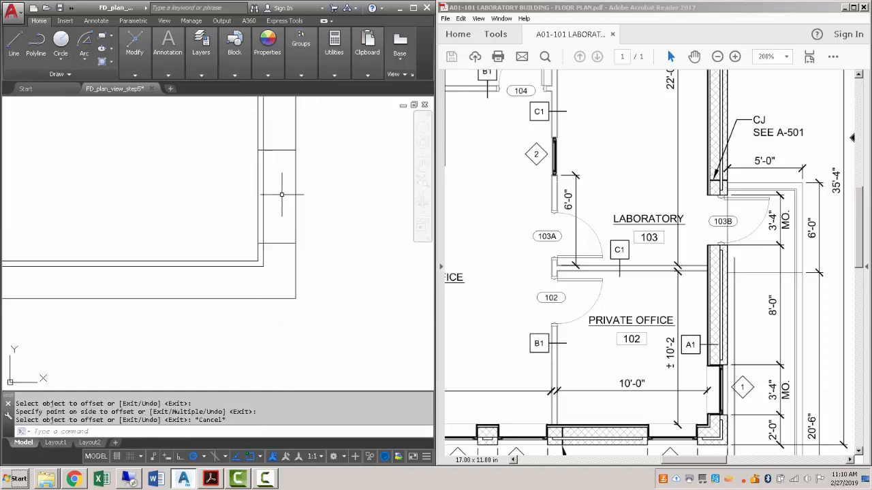
# Offset the window's upper jamb line 8' upward to mark the laboratory exterior door's lower jamb, and delete the stray copy below the building.
pyautogui.moveTo(279, 184); pyautogui.dragTo(270, 232, button='middle')
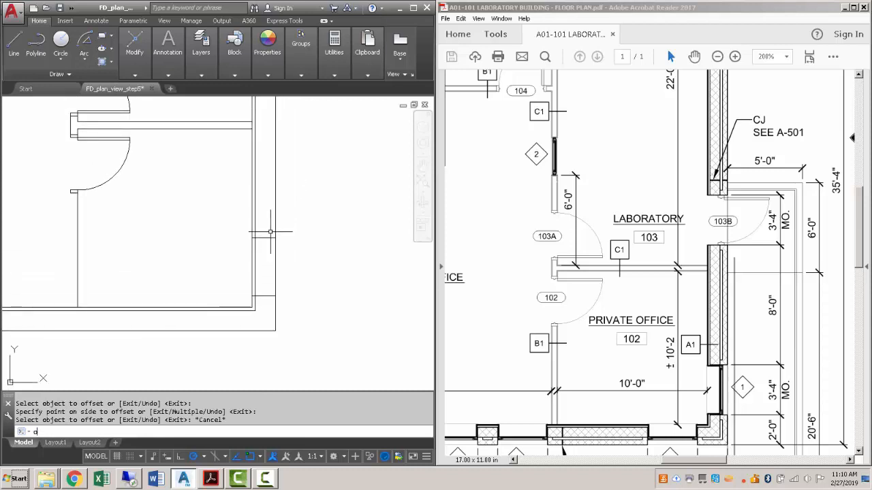
pyautogui.write('o')
pyautogui.press('Return')
pyautogui.write("8'")
pyautogui.press('Return')
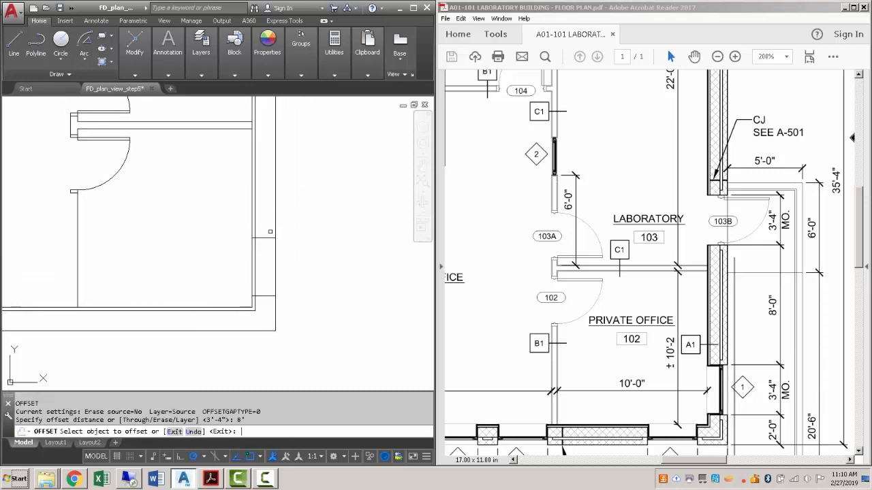
pyautogui.click(264, 239)
pyautogui.click(279, 269)
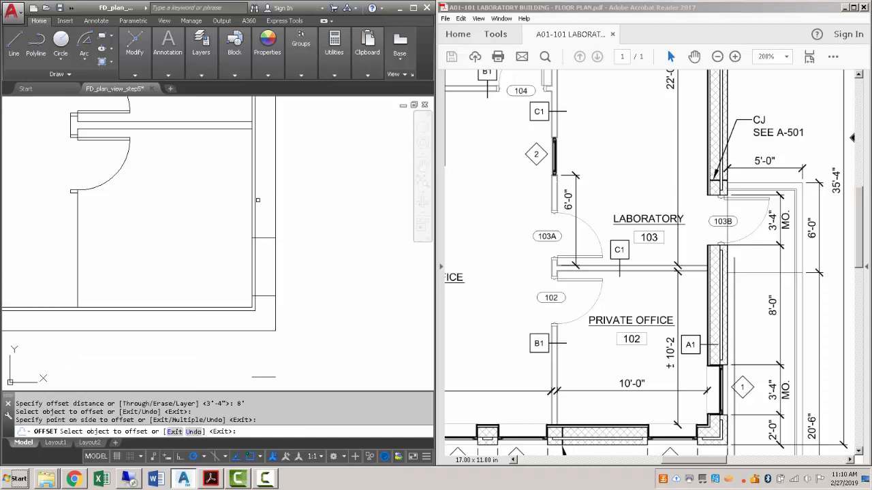
pyautogui.scroll(-2, 299, 223)
pyautogui.click(247, 255)
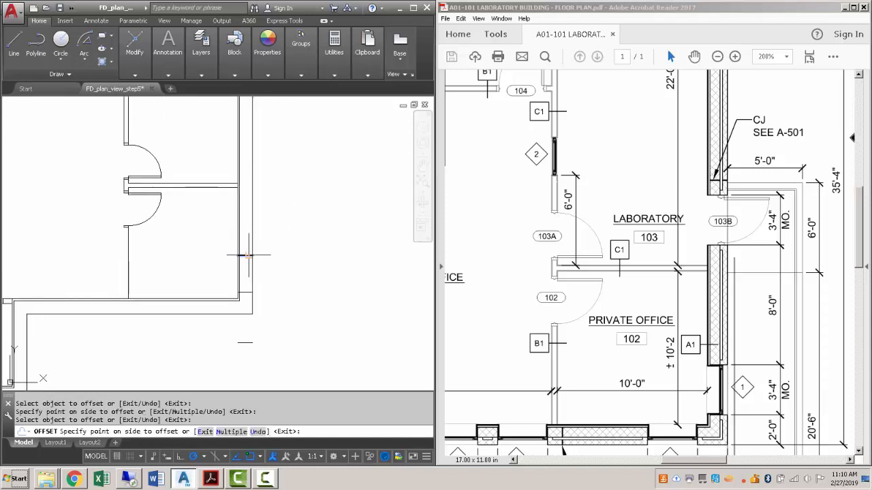
pyautogui.click(274, 169)
pyautogui.press('Escape')
pyautogui.click(244, 343)
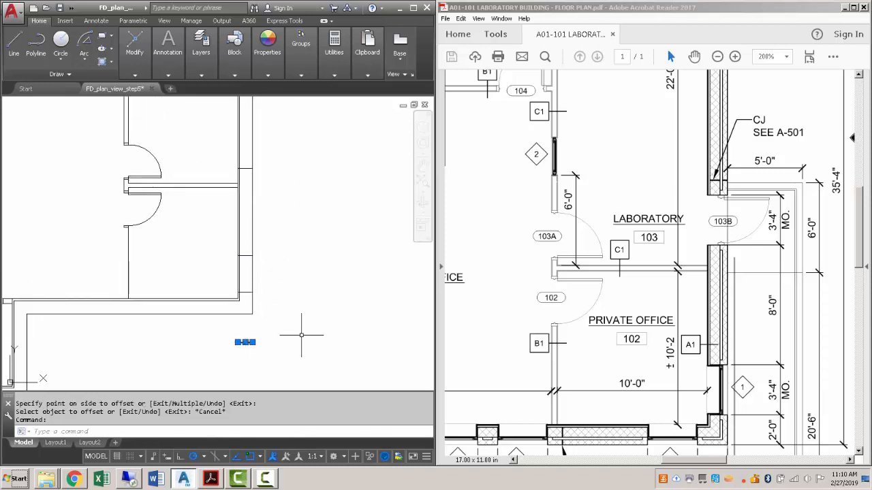
pyautogui.press('Delete')
# Offset the lower jamb line of laboratory door 103B 3'4" upward to mark the opening's upper jamb.
pyautogui.moveTo(234, 110); pyautogui.dragTo(238, 182, button='middle')
pyautogui.scroll(2, 244, 182)
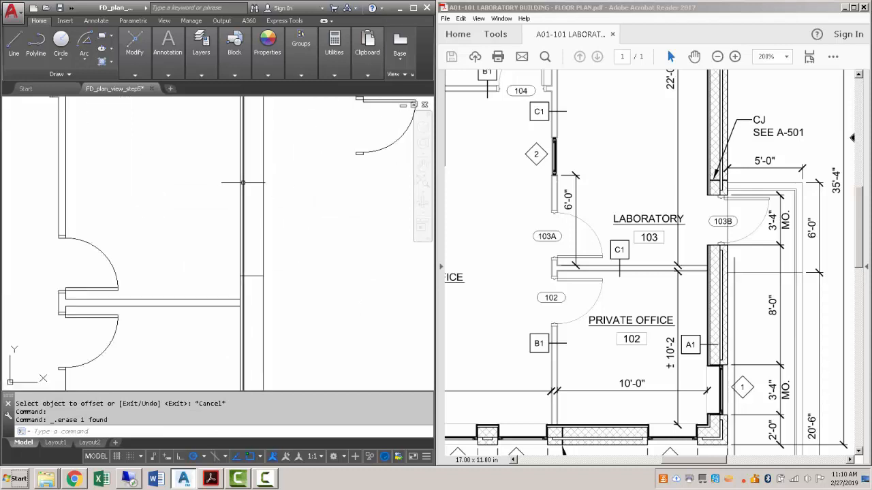
pyautogui.write('o')
pyautogui.press('Return')
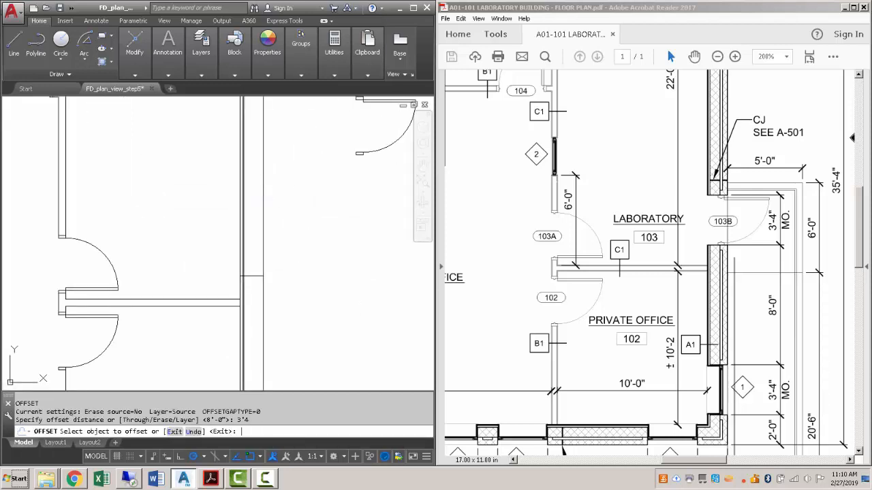
pyautogui.click(254, 273)
pyautogui.click(252, 276)
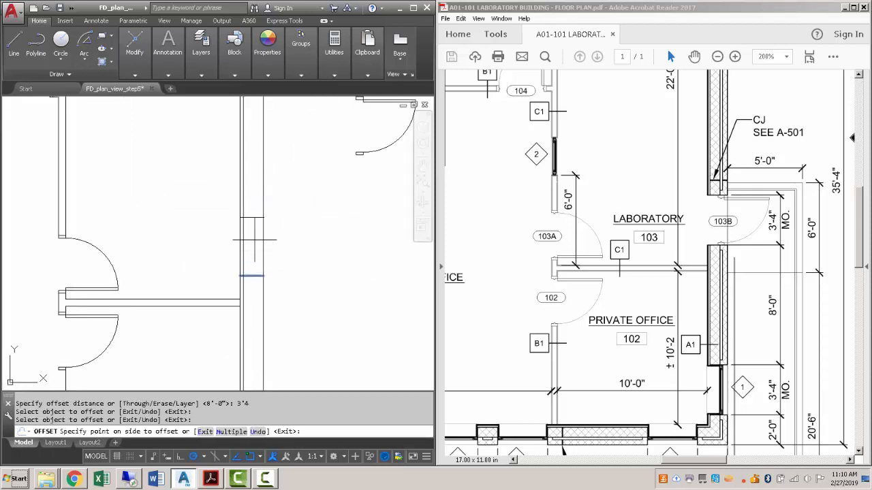
pyautogui.click(254, 239)
pyautogui.press('Escape')
# Trim the right exterior wall lines between the jambs to open the laboratory door and private office window openings.
pyautogui.scroll(-3, 257, 276)
pyautogui.write('t')
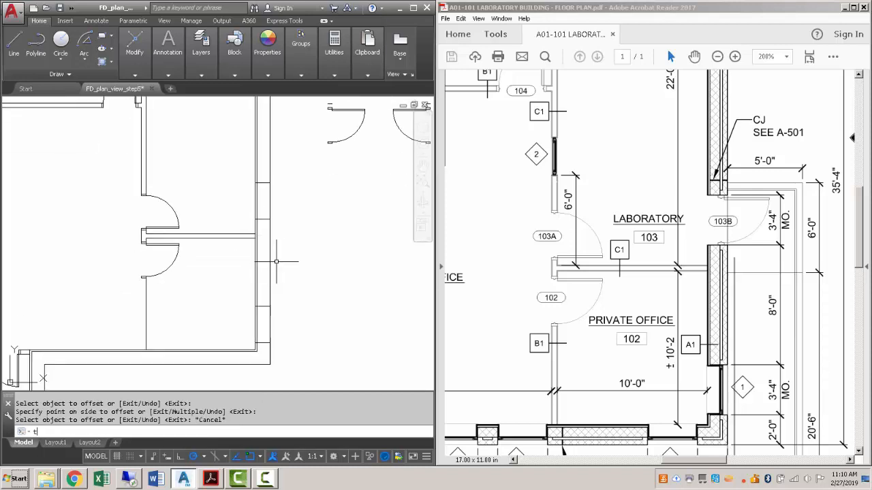
pyautogui.write('s or')
pyautogui.press('Return')
pyautogui.press('Return')
pyautogui.click(245, 199)
pyautogui.click(287, 212)
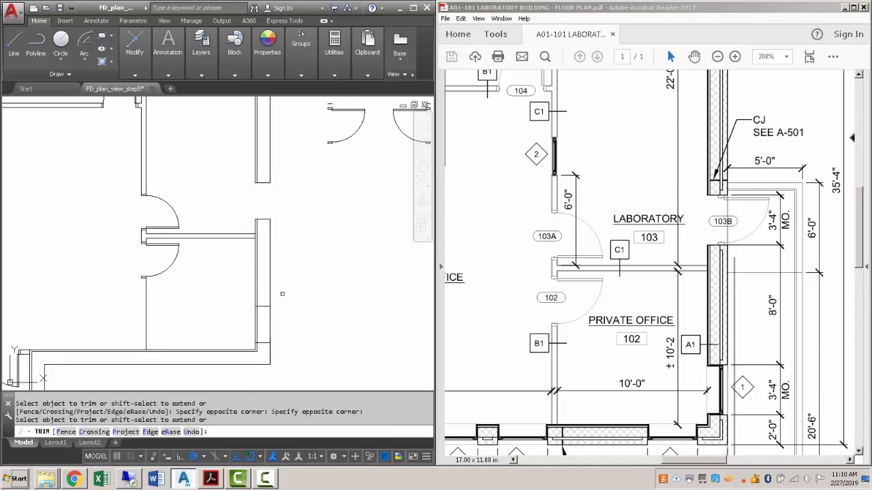
pyautogui.click(289, 331)
pyautogui.click(251, 322)
pyautogui.press('Escape')
# Copy the rightmost window of the top wall by its end midpoint to the upper jamb midpoint of the private office's right-wall opening.
pyautogui.scroll(-2, 253, 322)
pyautogui.scroll(4, 253, 322)
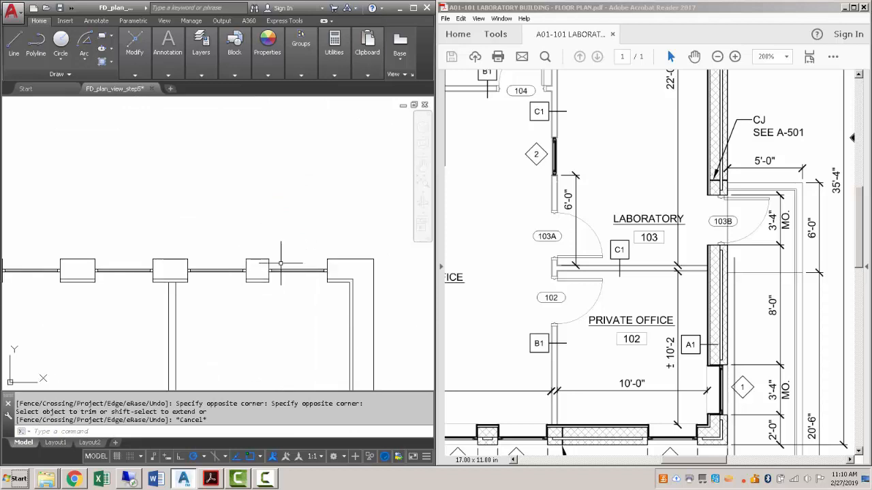
pyautogui.click(265, 242)
pyautogui.click(328, 292)
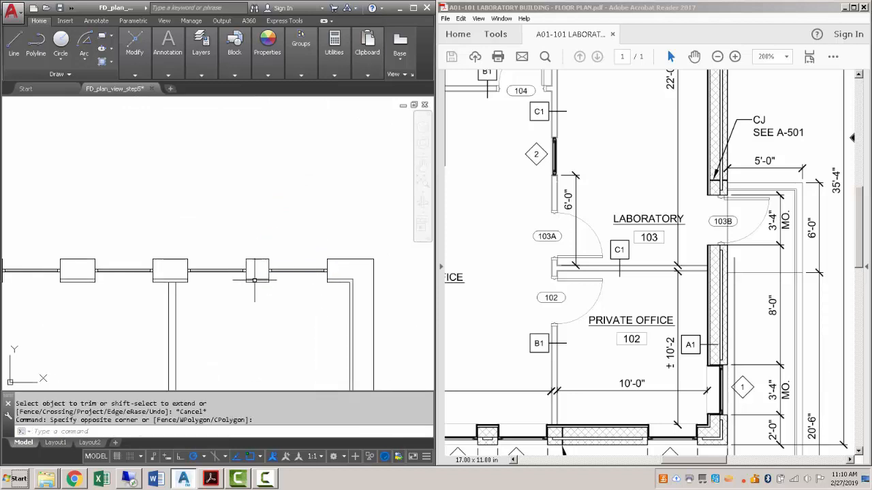
pyautogui.scroll(2, 303, 280)
pyautogui.click(248, 258)
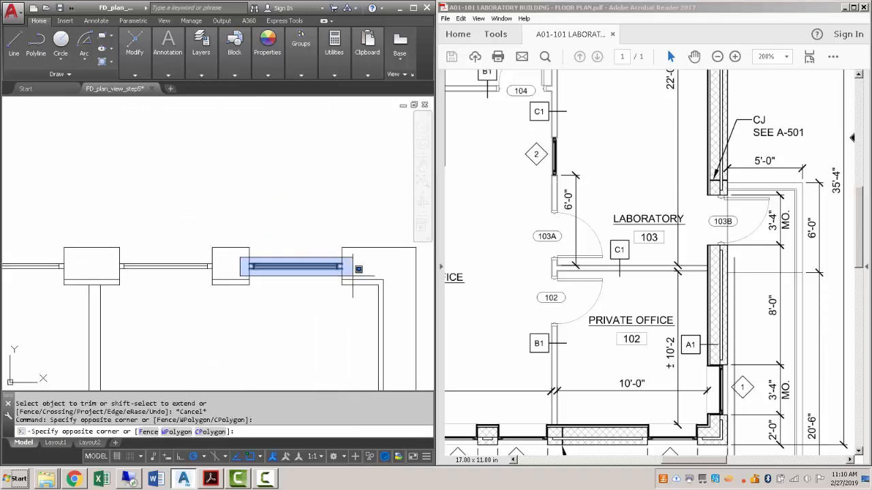
pyautogui.click(354, 274)
pyautogui.write('copy')
pyautogui.press('Return')
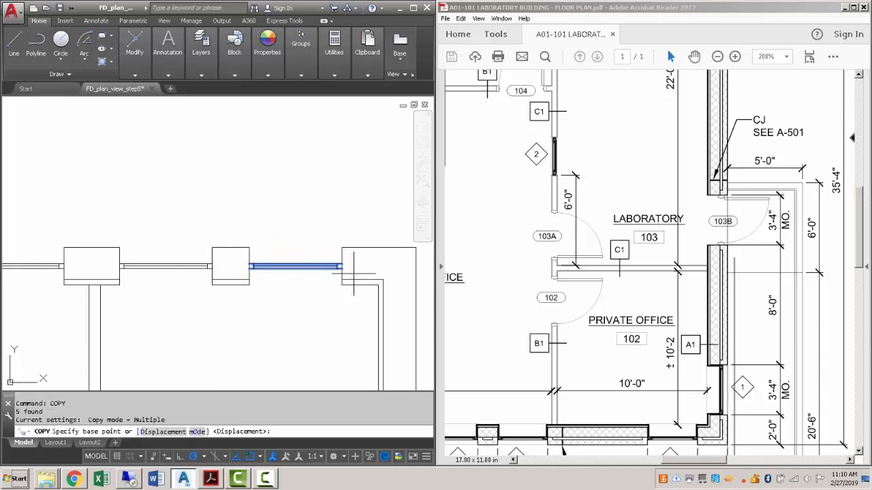
pyautogui.scroll(3, 354, 274)
pyautogui.click(341, 266)
pyautogui.scroll(-5, 341, 262)
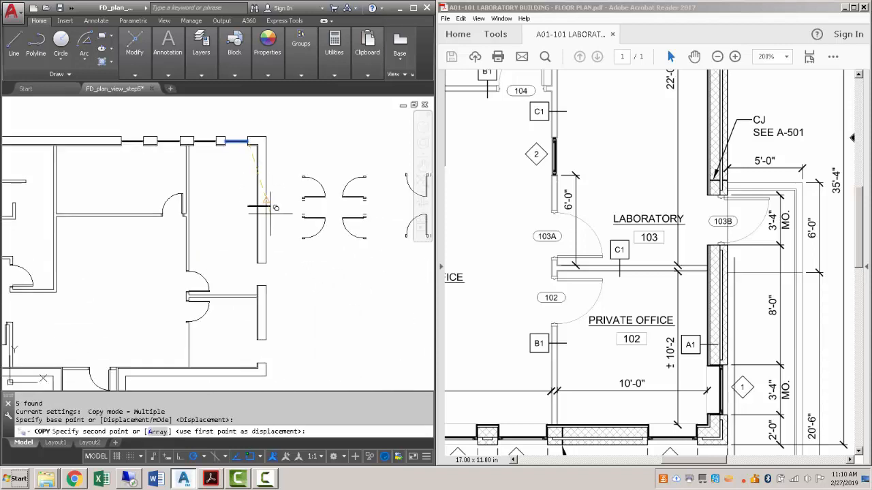
pyautogui.scroll(5, 270, 207)
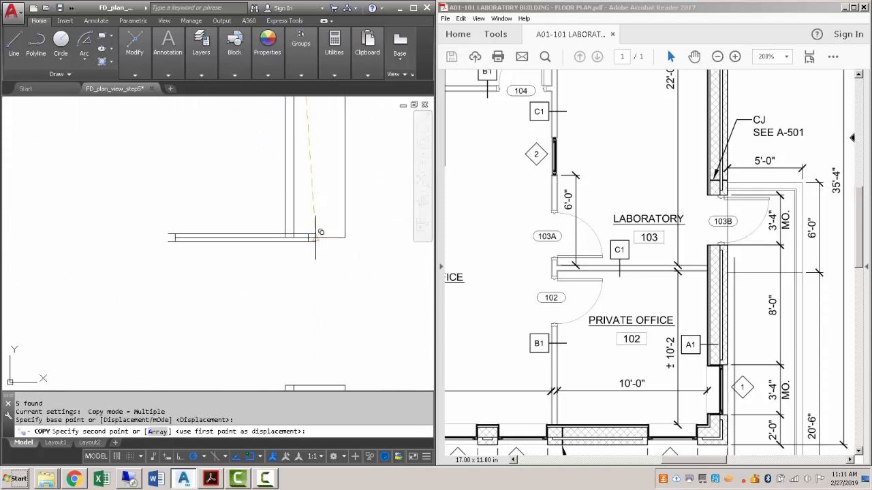
pyautogui.click(315, 237)
pyautogui.press('Escape')
# Rotate the copied window 90 degrees about the upper jamb midpoint so it runs vertically within the private office's right-wall opening.
pyautogui.click(154, 221)
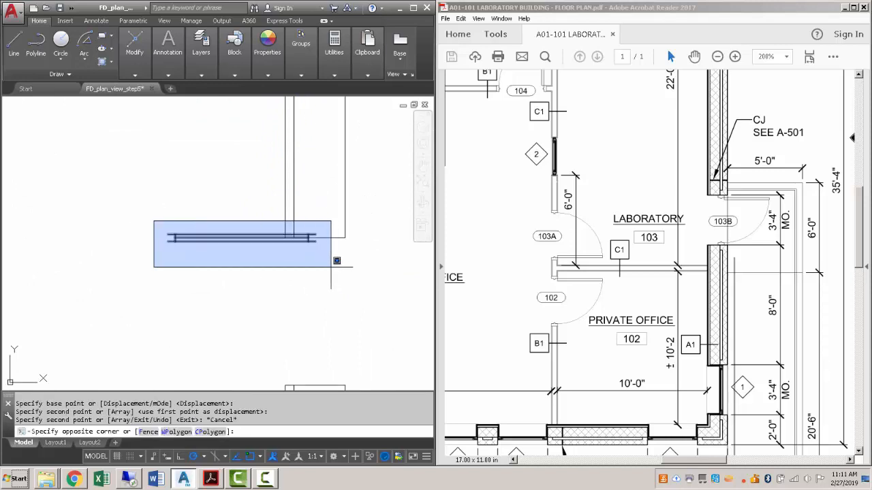
pyautogui.click(335, 261)
pyautogui.press('Return')
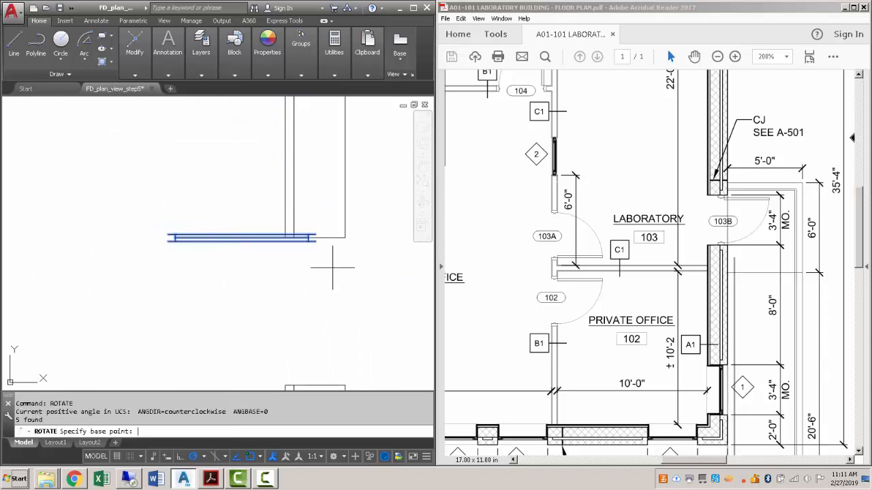
pyautogui.scroll(1, 308, 241)
pyautogui.click(319, 237)
pyautogui.click(320, 168)
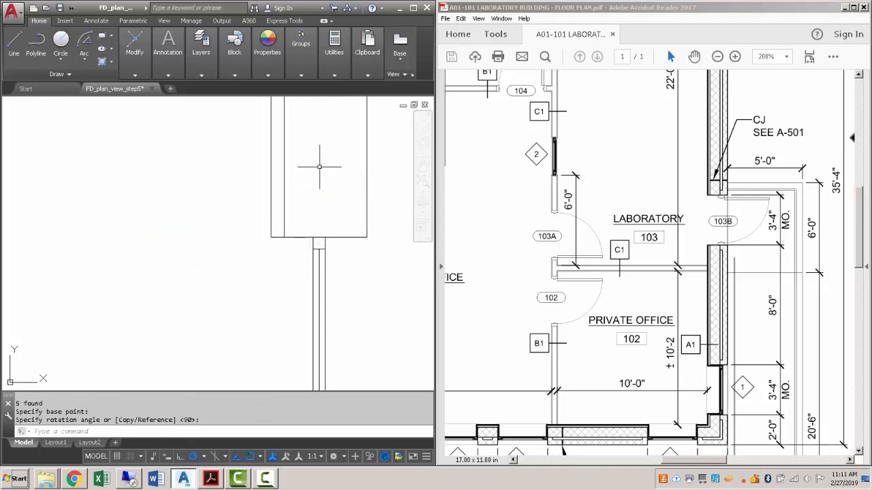
pyautogui.press('Escape')
# Copy the spare door with its leaf on top and its swing downward from outside the plan to the laboratory exterior opening's upper jamb midpoint.
pyautogui.scroll(-2, 306, 190)
pyautogui.scroll(-6, 357, 222)
pyautogui.moveTo(346, 195); pyautogui.dragTo(263, 221, button='middle')
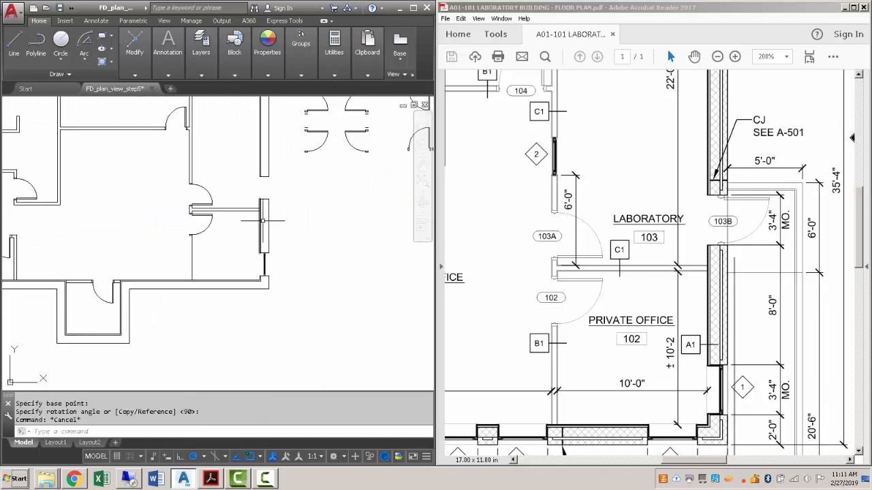
pyautogui.scroll(4, 268, 183)
pyautogui.moveTo(269, 182)
pyautogui.mouseDown(button='middle')
pyautogui.moveTo(171, 268)
pyautogui.moveTo(181, 243)
pyautogui.mouseUp(button='middle')
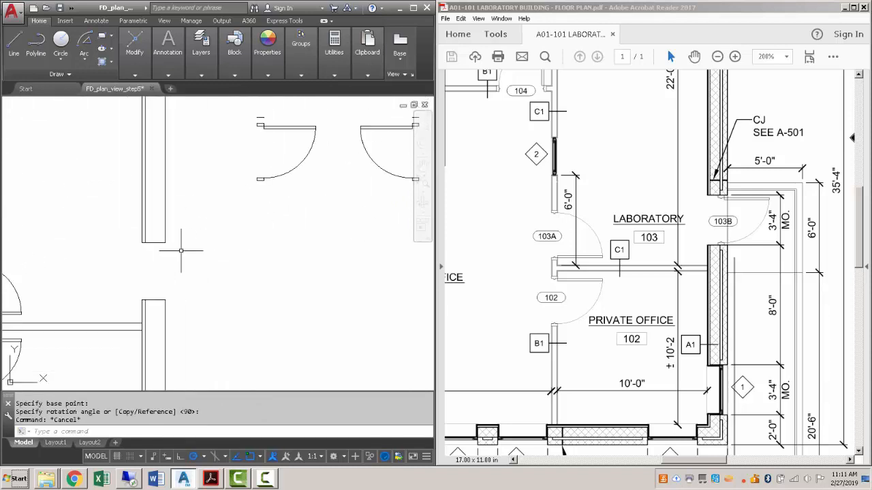
pyautogui.scroll(2, 273, 136)
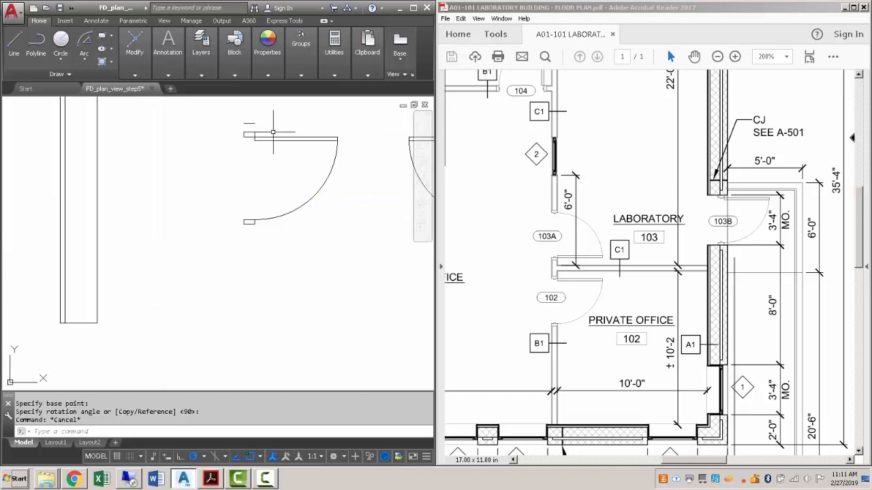
pyautogui.press('Return')
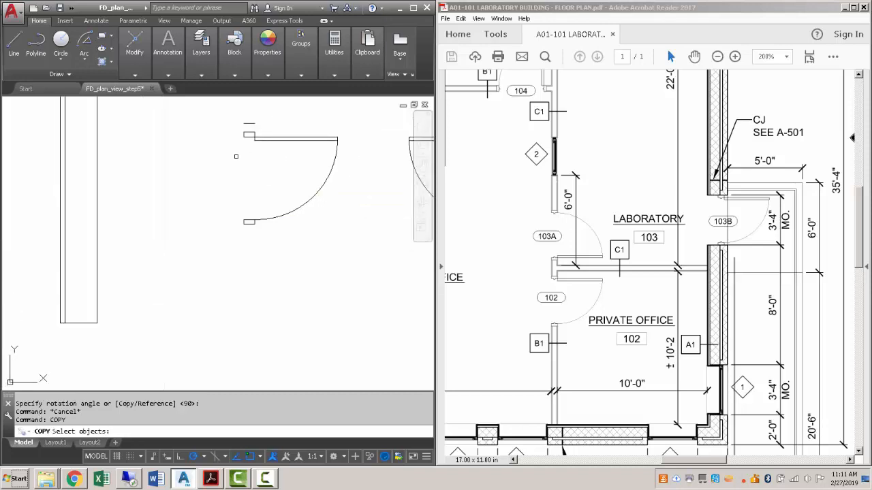
pyautogui.click(225, 128)
pyautogui.click(380, 253)
pyautogui.press('Return')
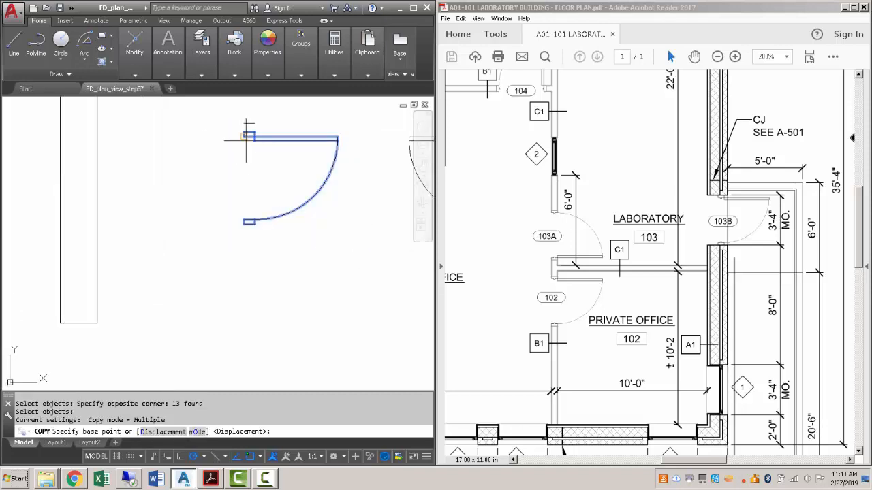
pyautogui.click(250, 136)
pyautogui.moveTo(79, 319); pyautogui.dragTo(143, 260, button='middle')
pyautogui.scroll(4, 143, 261)
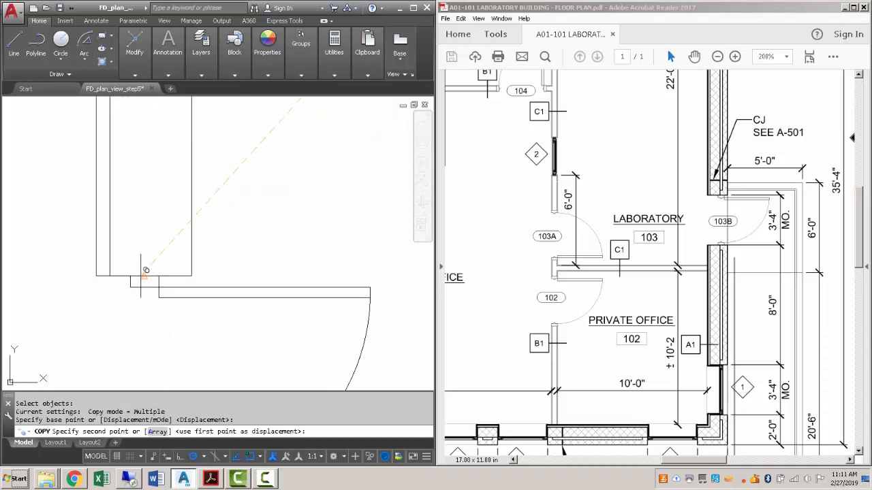
pyautogui.click(147, 270)
pyautogui.scroll(-4, 211, 253)
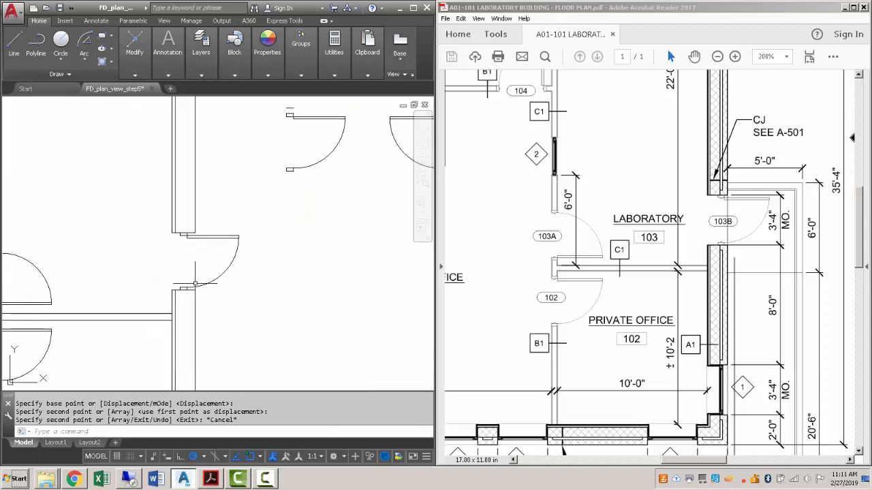
pyautogui.scroll(3, 225, 203)
pyautogui.press('Escape')
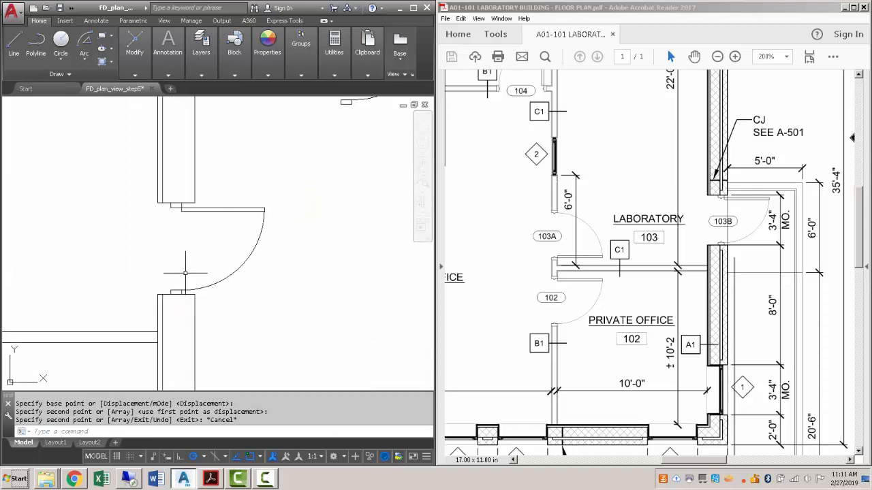
# Examine the window opening dimensions along the bottom exterior wall of open office 101 and private office 102 in the reference PDF.
pyautogui.scroll(-5, 188, 259)
pyautogui.scroll(3, 232, 268)
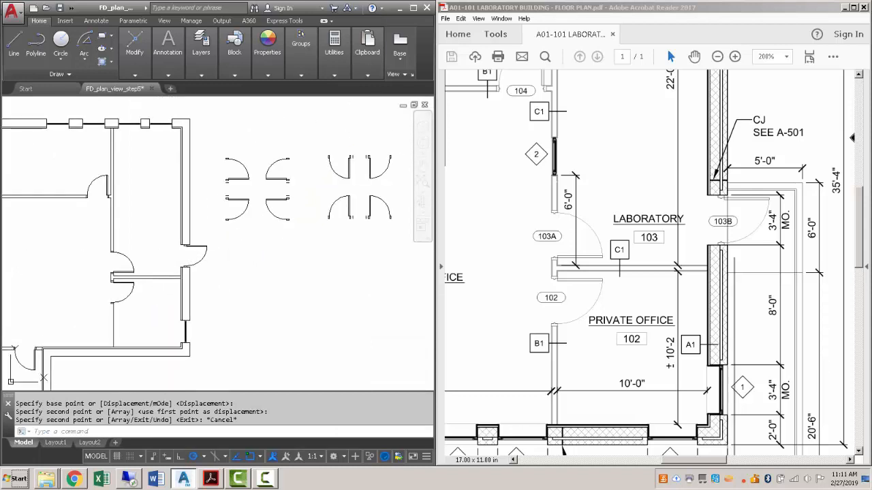
pyautogui.moveTo(140, 320); pyautogui.dragTo(202, 257, button='middle')
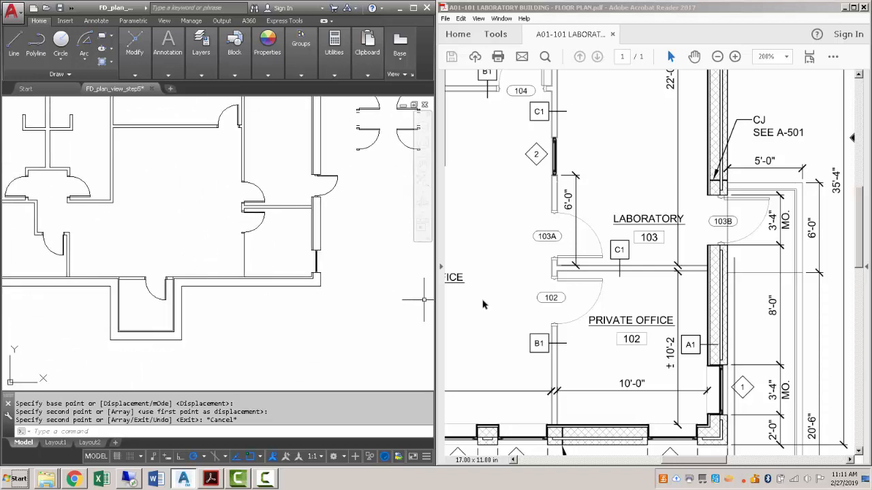
pyautogui.scroll(-2, 531, 279)
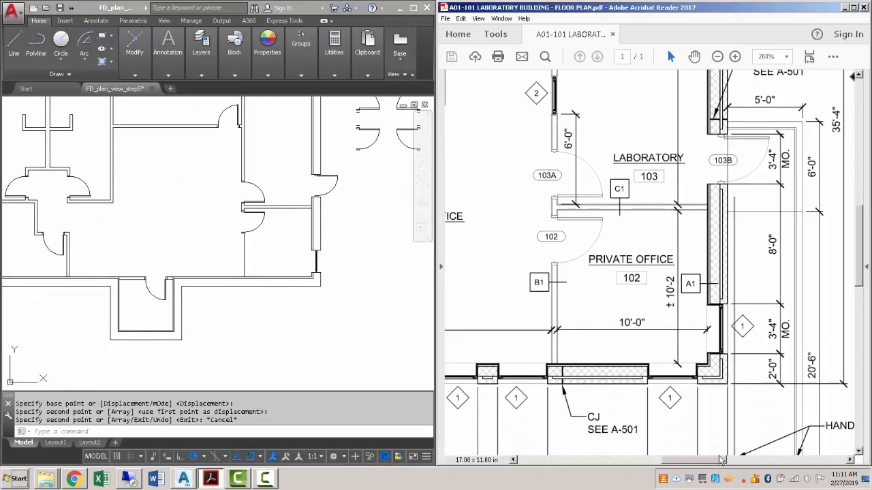
pyautogui.moveTo(721, 460)
pyautogui.mouseDown()
pyautogui.moveTo(696, 460)
pyautogui.moveTo(705, 461)
pyautogui.mouseUp()
pyautogui.scroll(-2, 676, 369)
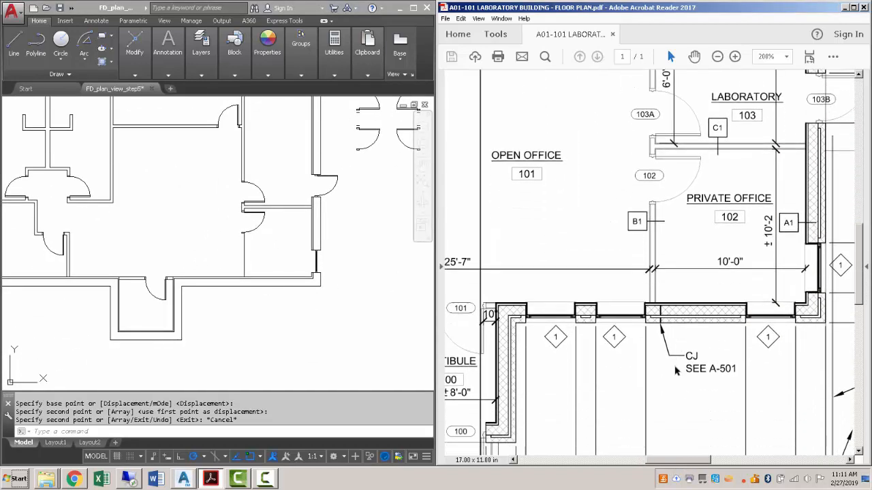
pyautogui.scroll(-3, 676, 370)
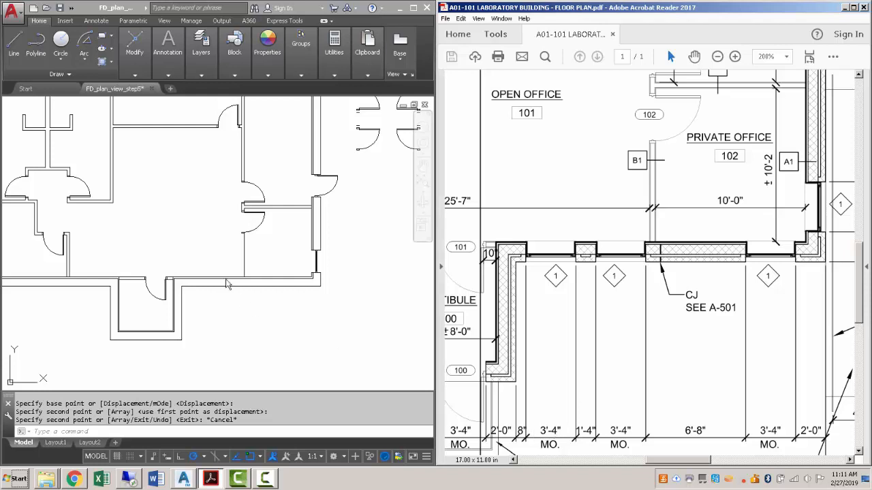
# Draw a vertical line from the private office's outer bottom-right wall corner up to the level of the bottom wall's inner face.
pyautogui.click(269, 317)
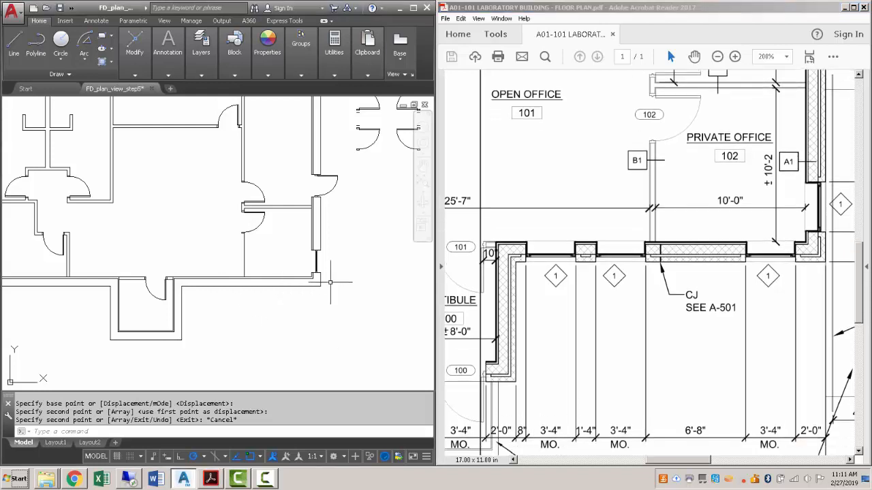
pyautogui.scroll(3, 330, 281)
pyautogui.write('L')
pyautogui.press('Return')
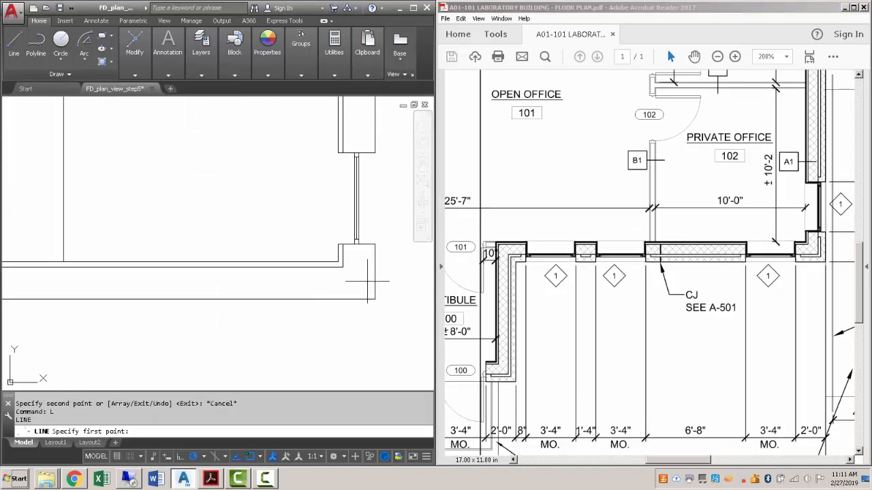
pyautogui.click(338, 262)
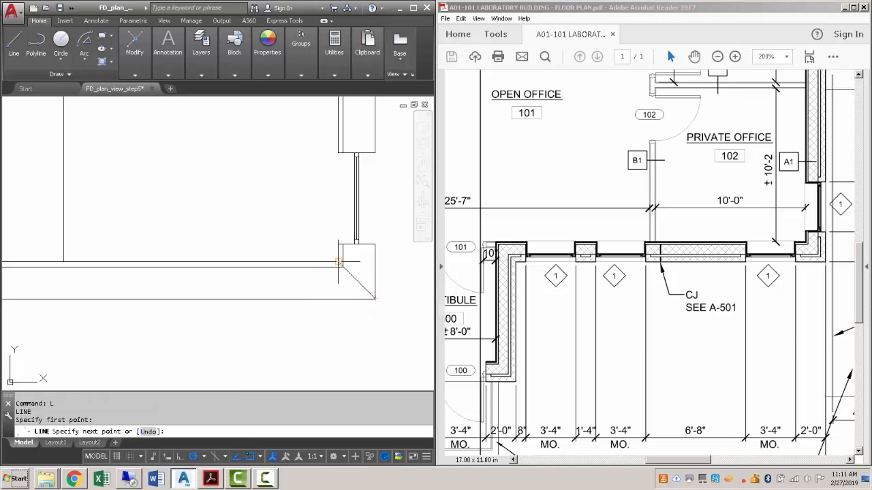
pyautogui.click(376, 262)
pyautogui.press('Escape')
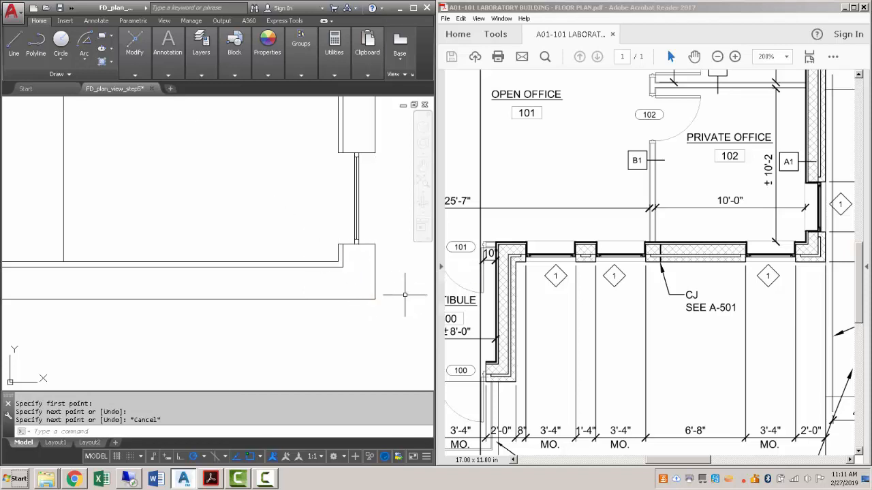
# Offset the corner line 2' to the left across the bottom wall and delete the original line.
pyautogui.write('O')
pyautogui.press('Return')
pyautogui.write("2'")
pyautogui.press('Return')
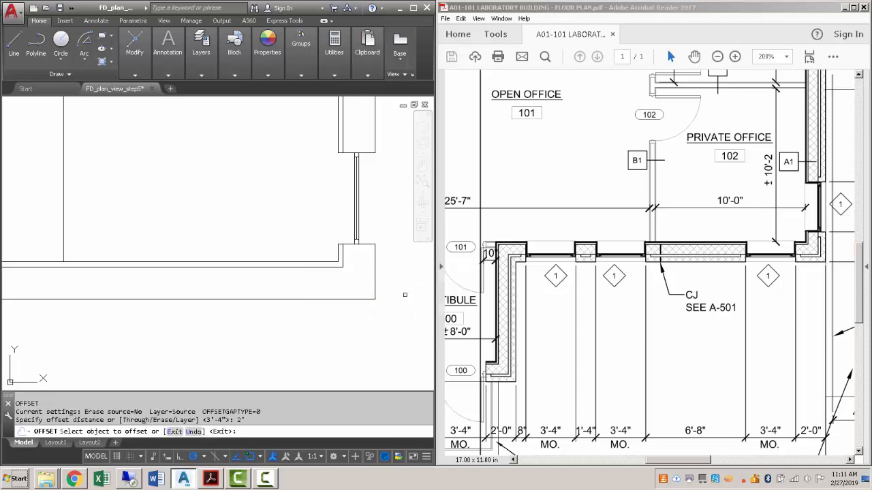
pyautogui.click(375, 281)
pyautogui.click(330, 281)
pyautogui.press('Escape')
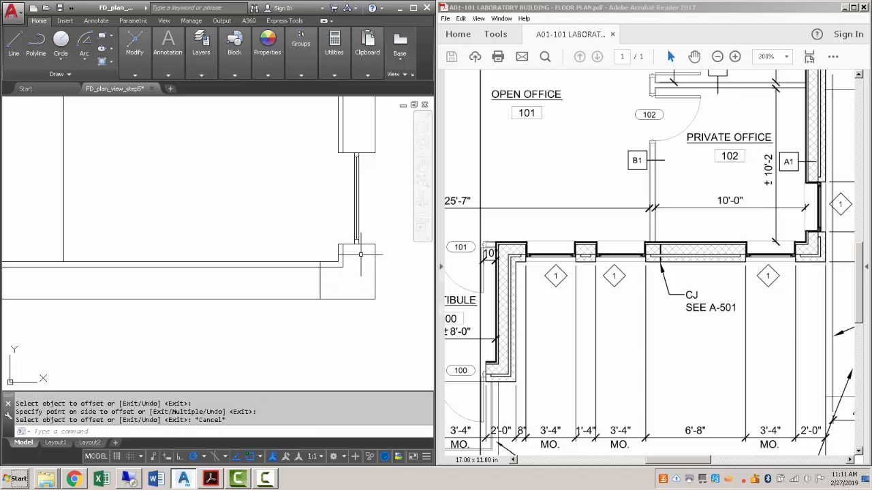
pyautogui.click(362, 253)
pyautogui.click(409, 323)
pyautogui.press('Delete')
# Offset the new jamb line 3'-4" to the left to mark the private office's bottom-wall window opening.
pyautogui.write('O')
pyautogui.press('Return')
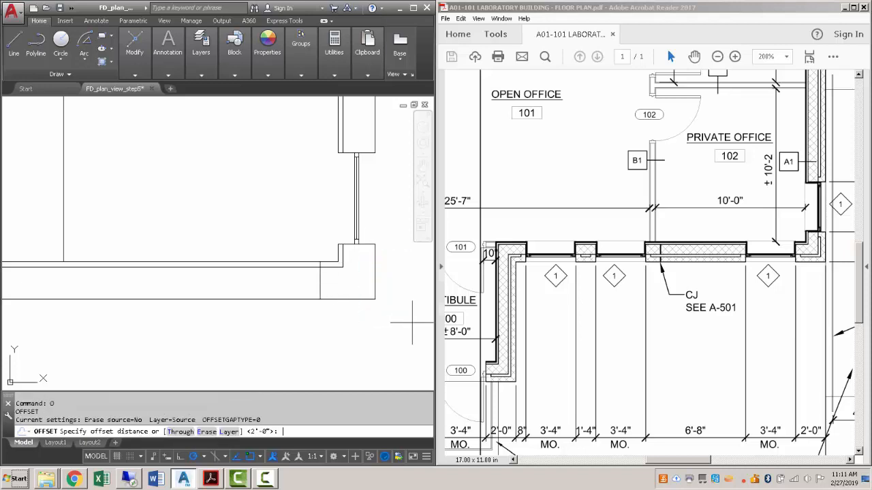
pyautogui.write("3'4")
pyautogui.press('Return')
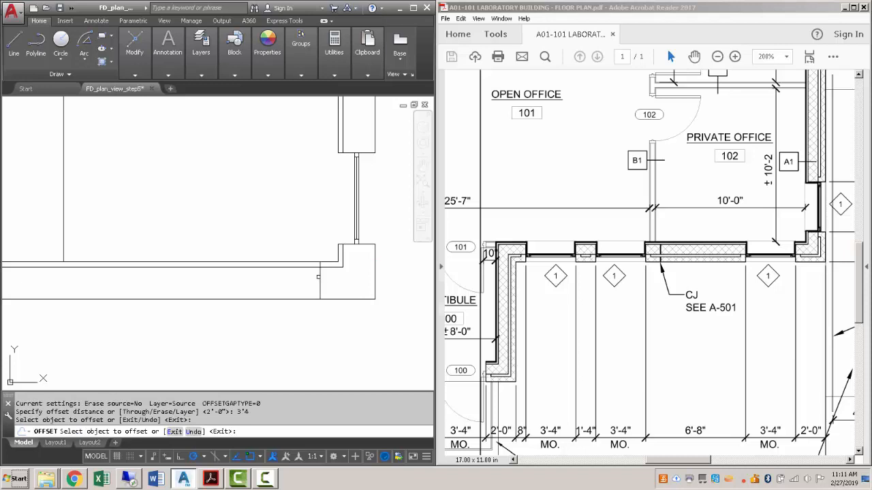
pyautogui.click(319, 276)
pyautogui.click(276, 245)
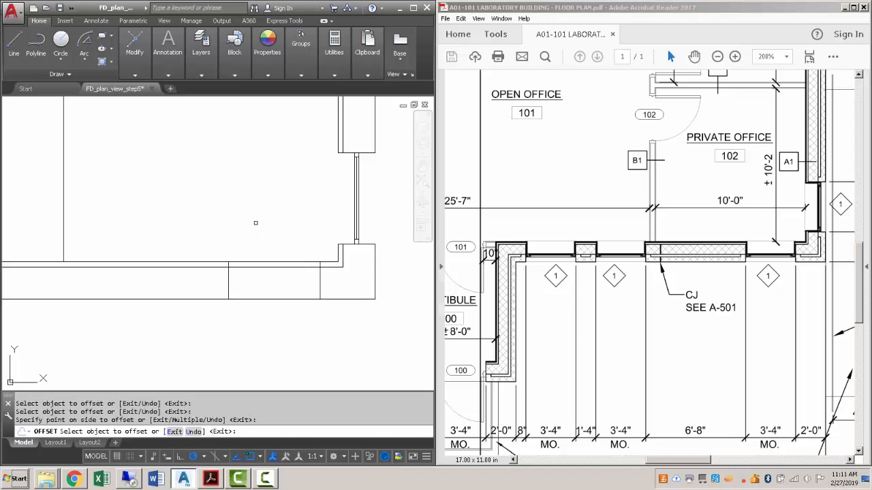
pyautogui.press('Escape')
pyautogui.press('Return')
pyautogui.write('6')
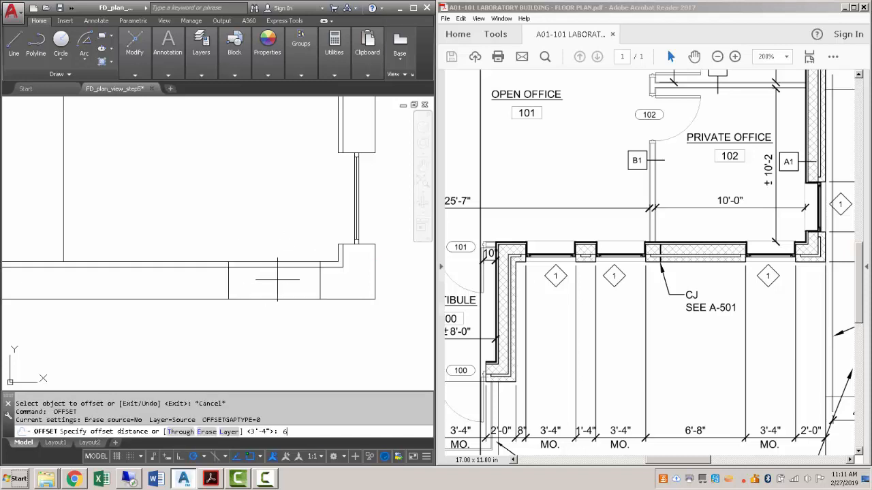
pyautogui.write("'7")
pyautogui.press('Return')
pyautogui.press('Escape')
pyautogui.write('o')
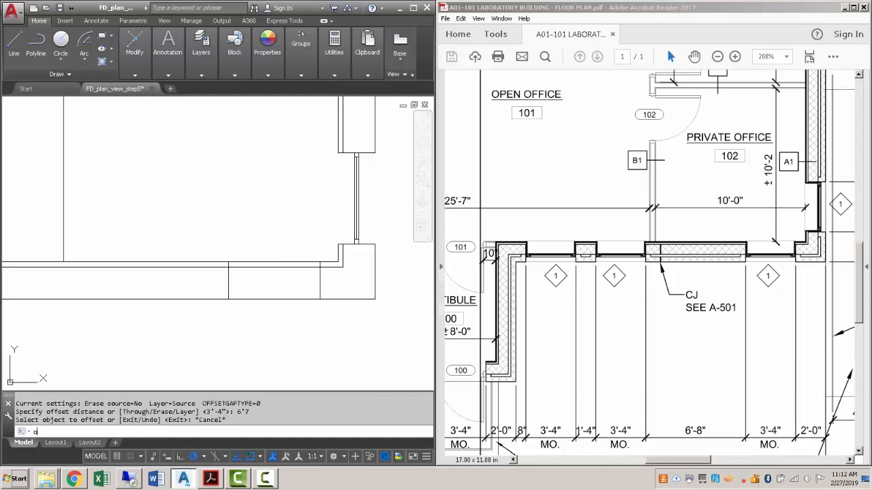
pyautogui.press('Return')
pyautogui.write('6')
pyautogui.press('Return')
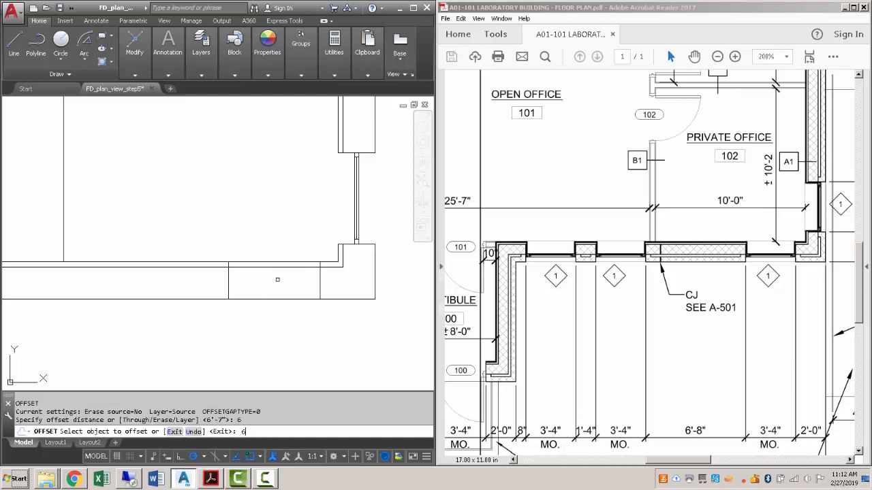
pyautogui.write("6'8")
pyautogui.press('Return')
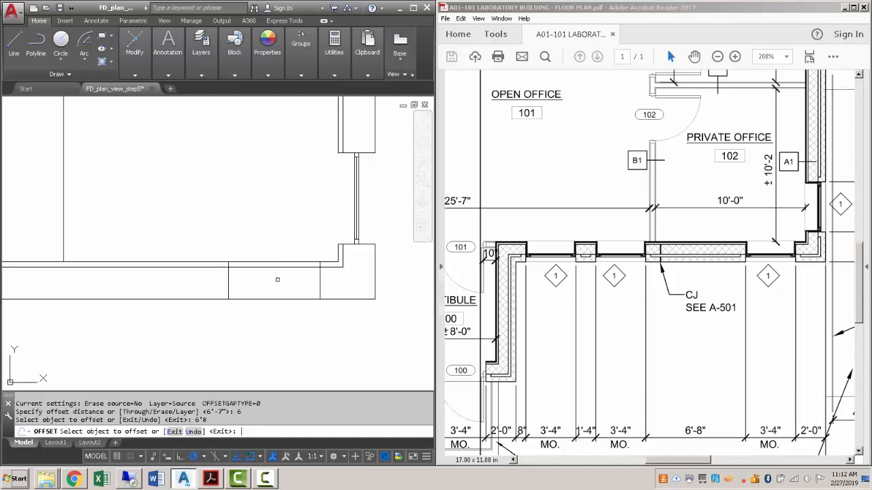
pyautogui.click(231, 278)
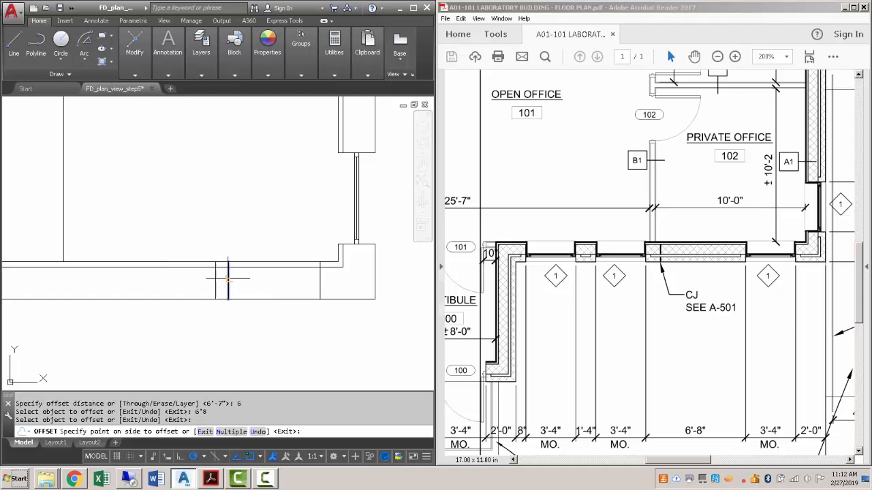
pyautogui.press('Escape')
# Offset the left jamb line of the private office's bottom-wall opening 6'-8" to the left for the next window's right jamb.
pyautogui.write('o')
pyautogui.press('Return')
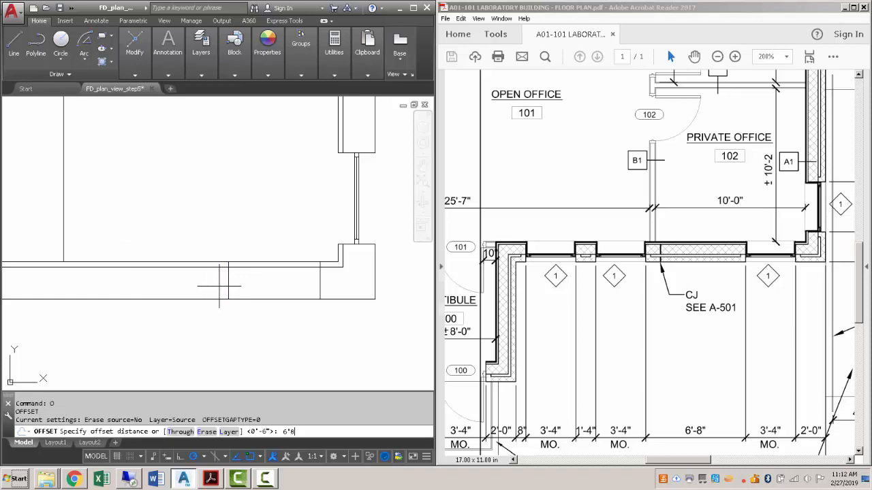
pyautogui.write("6'8")
pyautogui.press('Return')
pyautogui.click(199, 252)
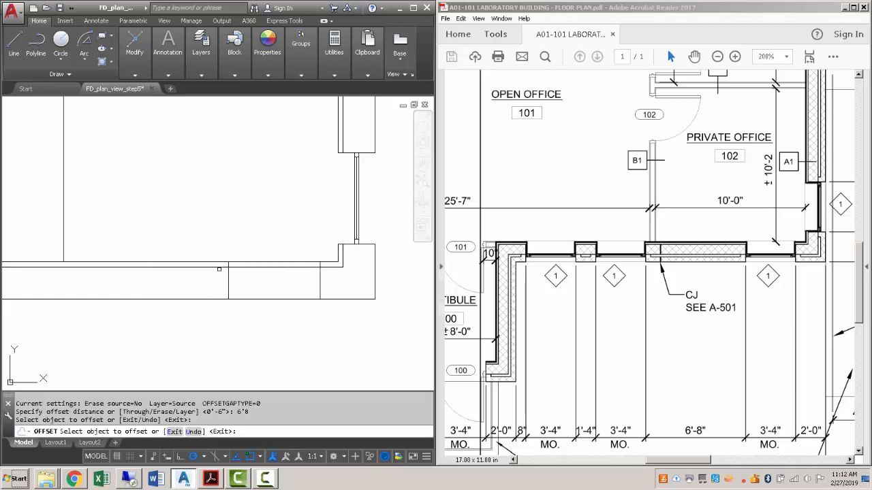
pyautogui.click(228, 273)
pyautogui.click(147, 230)
pyautogui.press('Escape')
# Offset the jamb line just left of the private office partition 3'-4" to the left to mark the second bottom-wall opening.
pyautogui.moveTo(102, 295); pyautogui.dragTo(280, 297, button='middle')
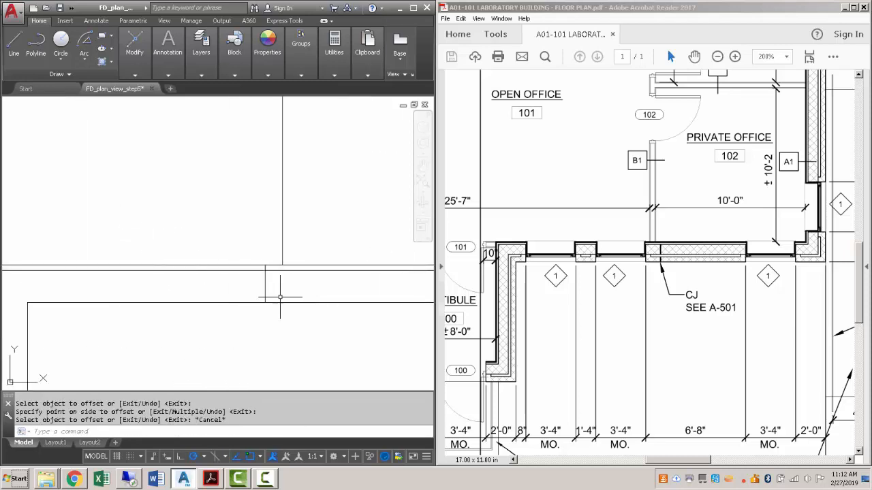
pyautogui.write('o')
pyautogui.press('Return')
pyautogui.write("3'4")
pyautogui.press('Return')
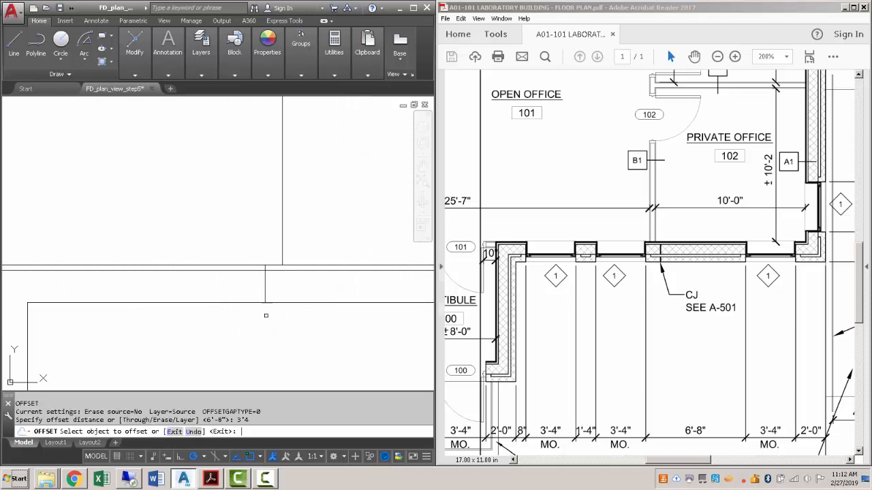
pyautogui.click(266, 290)
pyautogui.click(210, 293)
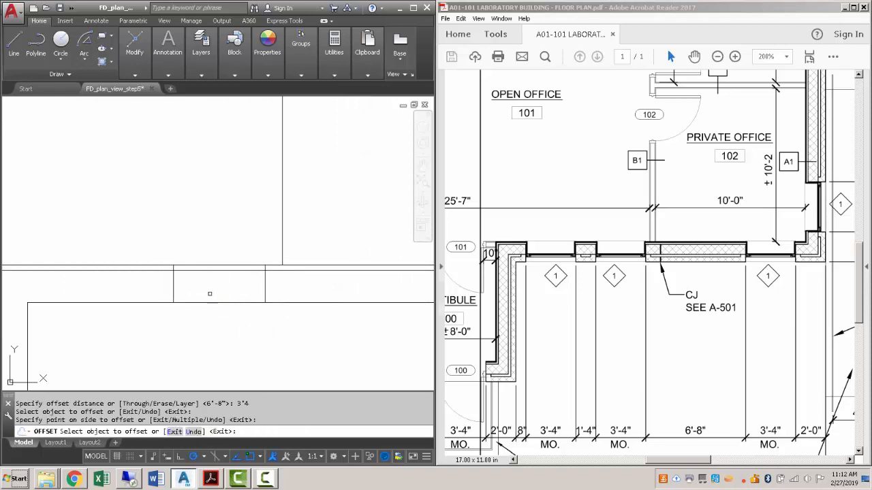
pyautogui.scroll(-3, 210, 296)
pyautogui.press('Escape')
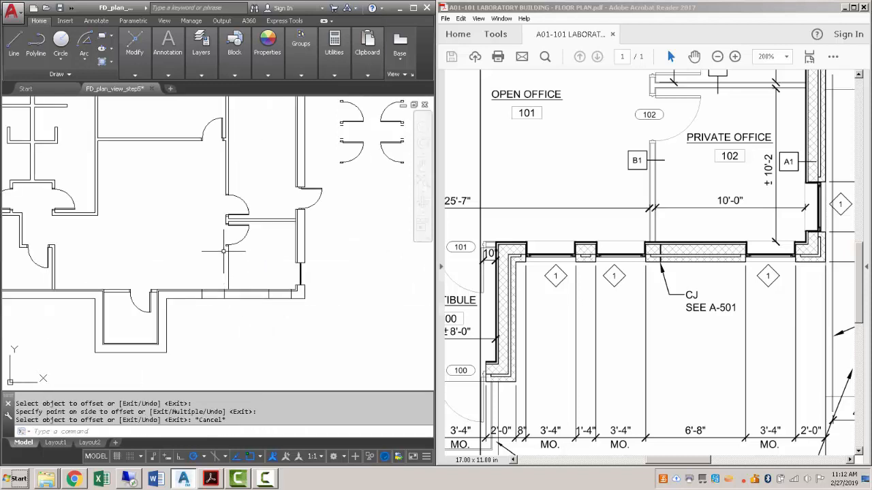
# Offset the second opening's left jamb line 1'-4" to the left to mark the pier between the open office windows.
pyautogui.scroll(4, 223, 244)
pyautogui.moveTo(217, 300); pyautogui.dragTo(255, 196, button='middle')
pyautogui.scroll(-3, 259, 322)
pyautogui.moveTo(273, 333); pyautogui.dragTo(290, 305, button='middle')
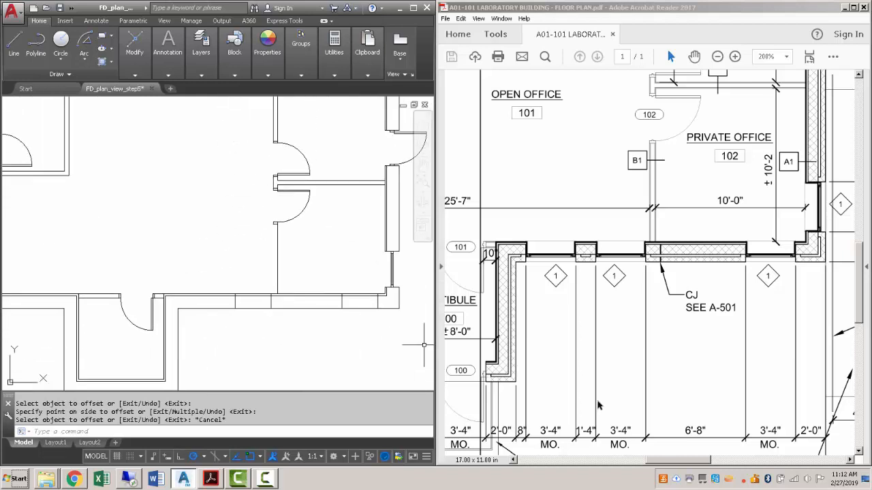
pyautogui.scroll(2, 235, 326)
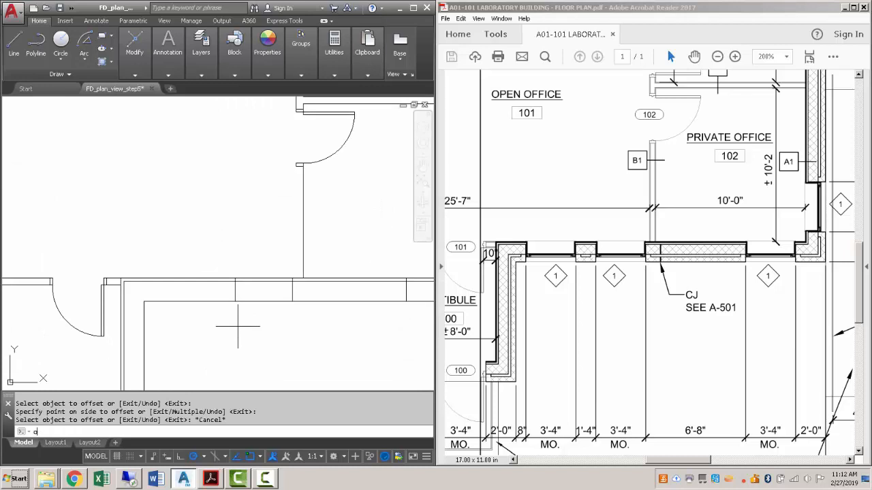
pyautogui.press('Return')
pyautogui.write("1'4")
pyautogui.press('Return')
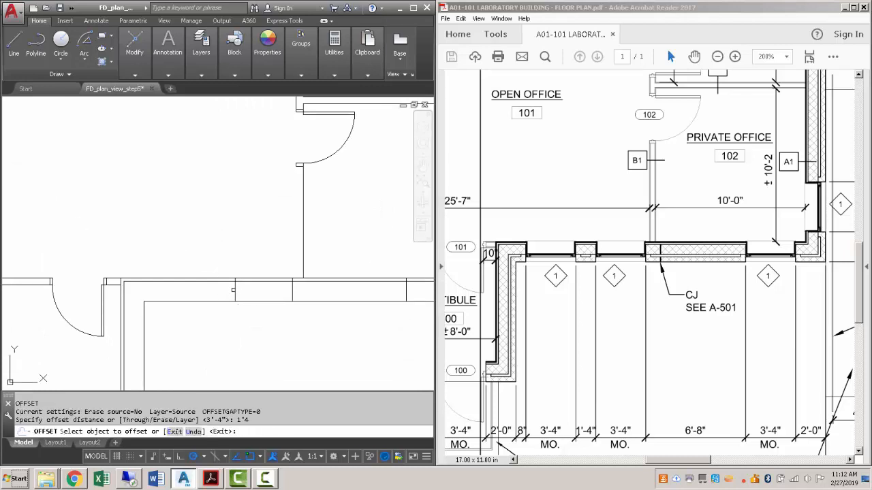
pyautogui.click(235, 289)
pyautogui.click(194, 251)
pyautogui.press('Return')
# Offset the pier's left line 3'-4" to the left to mark the third bottom-wall window opening.
pyautogui.press('Return')
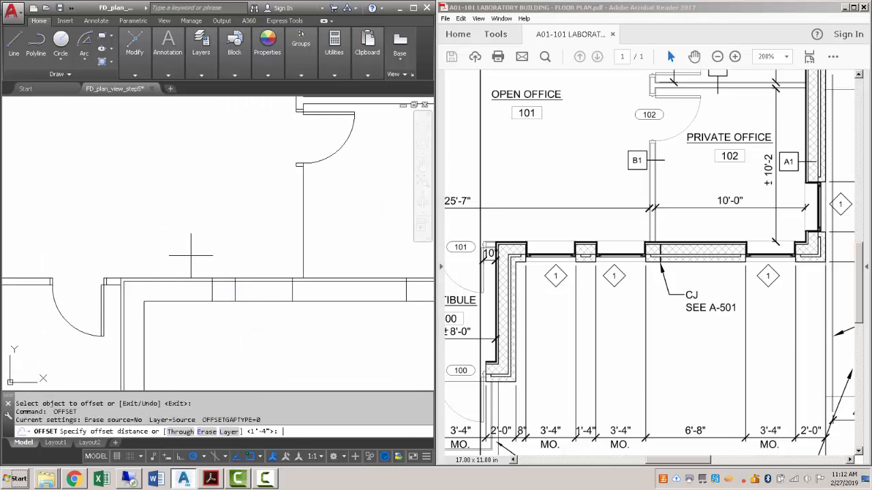
pyautogui.write("3'4")
pyautogui.press('Return')
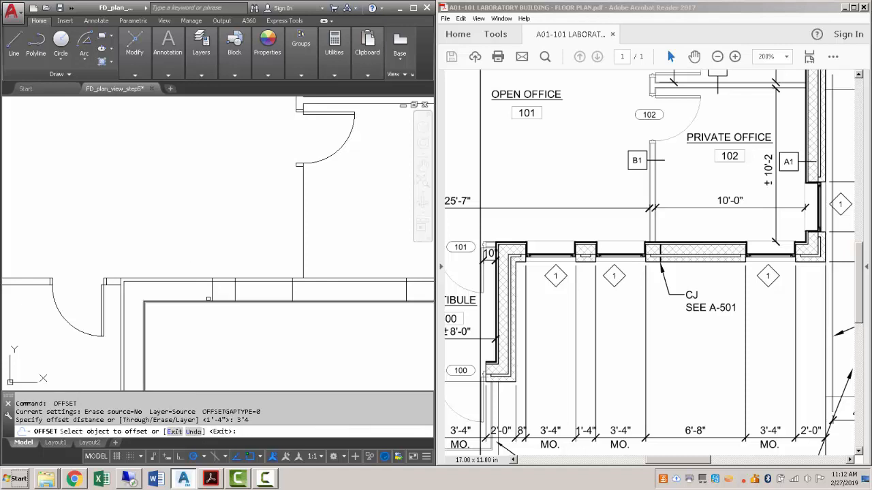
pyautogui.click(211, 290)
pyautogui.press('Escape')
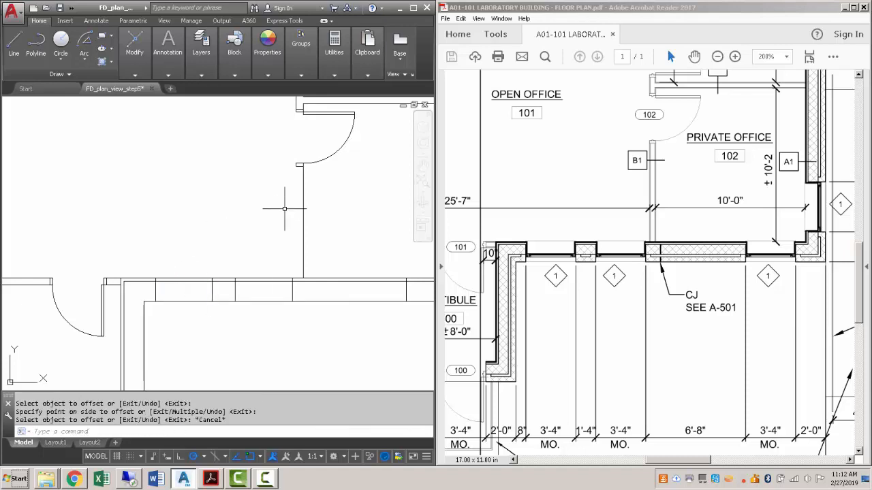
# Draw the missing left face of the private office partition from the lower door jamb down to the bottom wall.
pyautogui.write('L')
pyautogui.press('Return')
pyautogui.scroll(2, 295, 210)
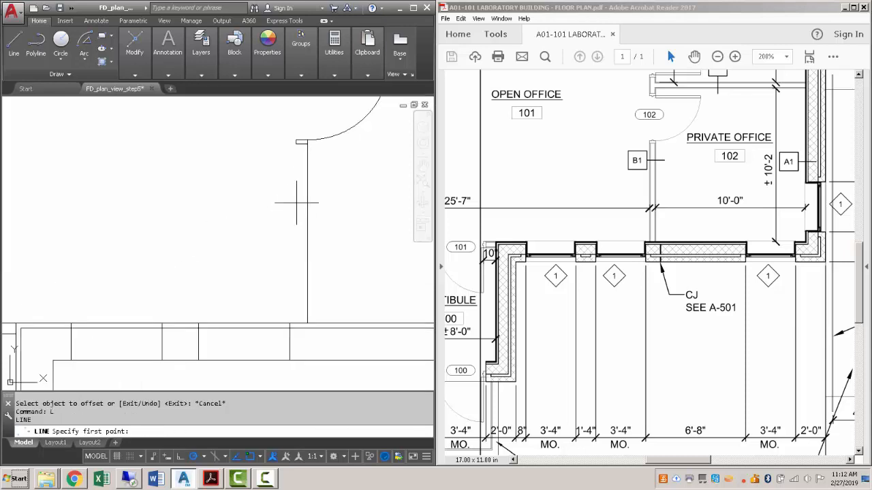
pyautogui.click(297, 143)
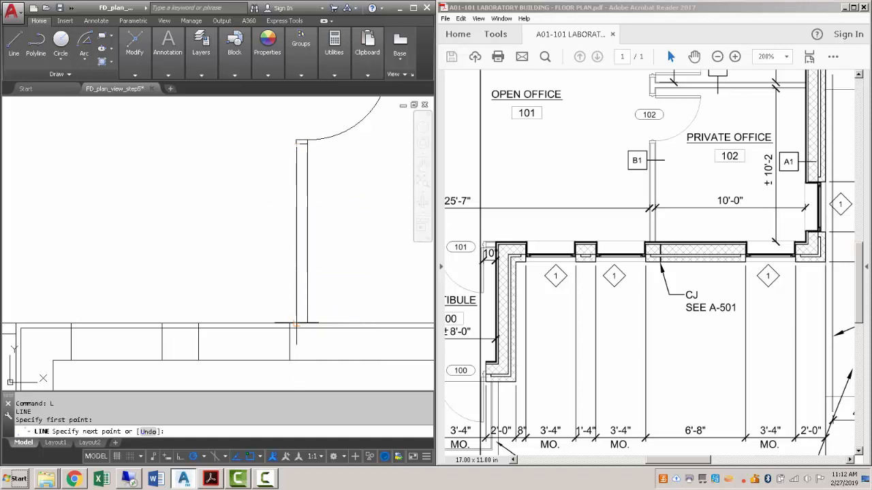
pyautogui.press('Escape')
# Trim the bottom wall's lines between the jambs of all three 3'-4" window openings, using all objects as cutting edges.
pyautogui.scroll(-1, 335, 341)
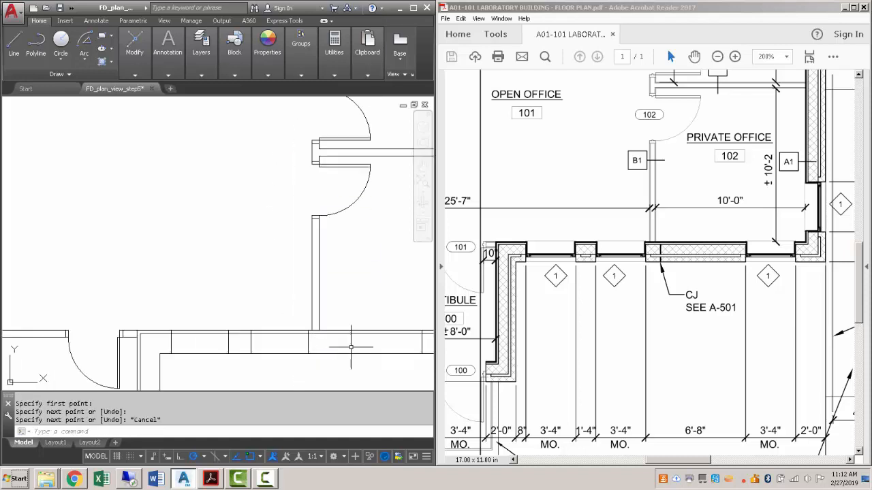
pyautogui.moveTo(337, 344); pyautogui.dragTo(238, 267, button='middle')
pyautogui.write('trim')
pyautogui.press('Return')
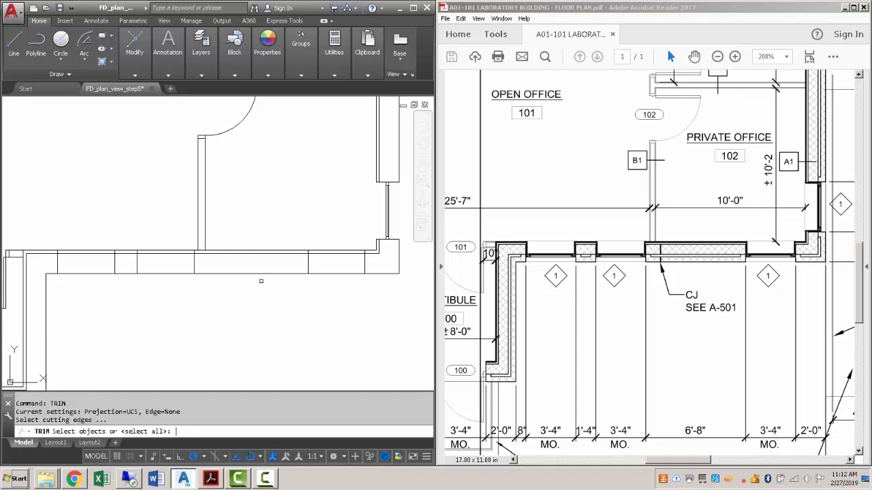
pyautogui.press('Return')
pyautogui.click(339, 294)
pyautogui.click(330, 247)
pyautogui.click(171, 289)
pyautogui.click(148, 243)
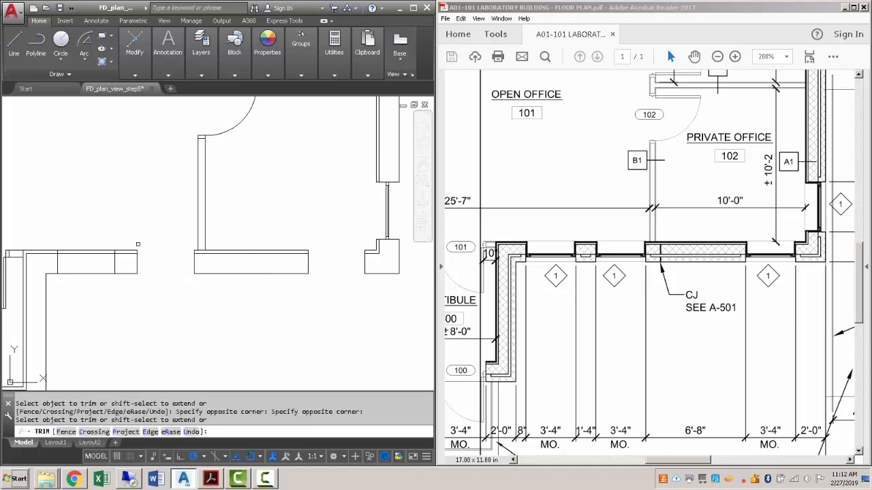
pyautogui.click(101, 287)
pyautogui.click(85, 223)
pyautogui.press('Escape')
# Copy a top-wall window from its jamb endpoint into the private office's bottom-wall opening, snapping it to the right jamb.
pyautogui.scroll(-5, 85, 223)
pyautogui.scroll(8, 136, 218)
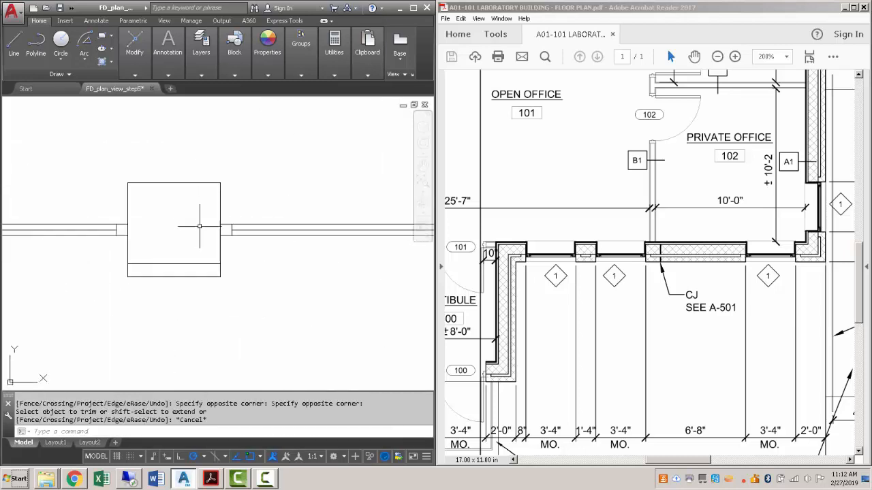
pyautogui.click(113, 205)
pyautogui.click(376, 246)
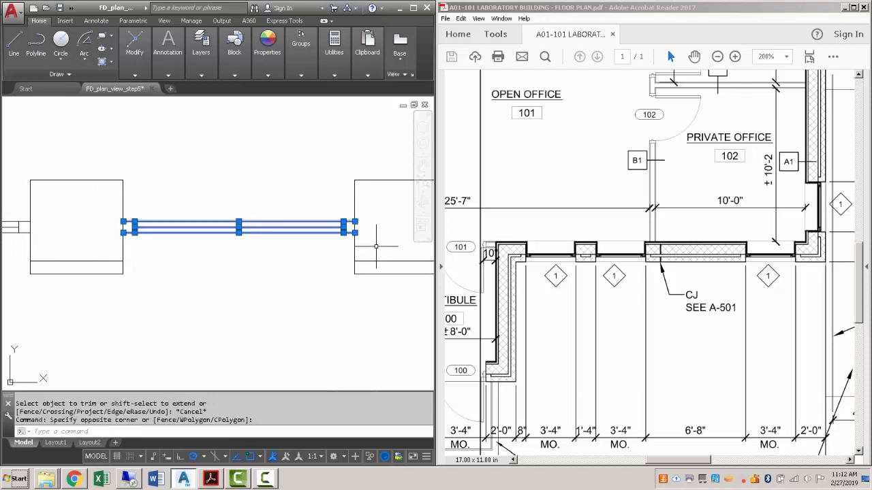
pyautogui.write('co')
pyautogui.press('Return')
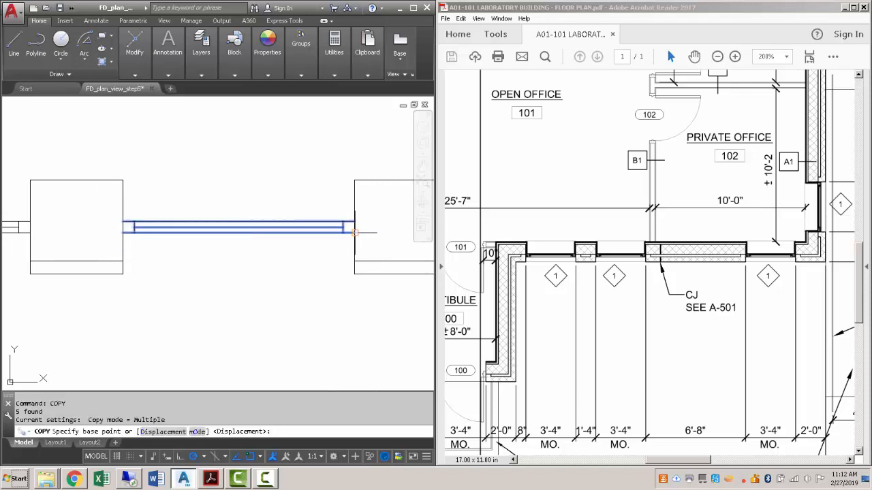
pyautogui.click(354, 232)
pyautogui.scroll(-4, 350, 225)
pyautogui.scroll(5, 320, 273)
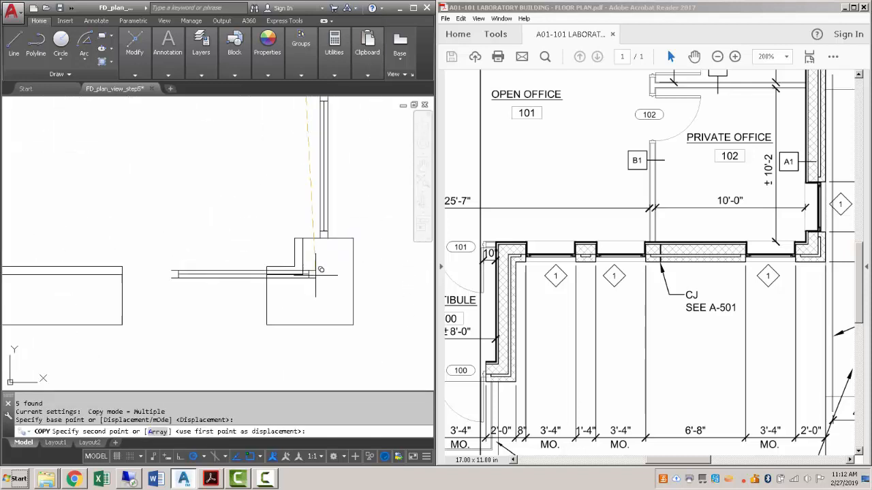
pyautogui.scroll(1, 289, 284)
pyautogui.click(254, 302)
# Place two more copies of the window in the open office's bottom-wall openings, on either side of the pier.
pyautogui.scroll(-3, 256, 303)
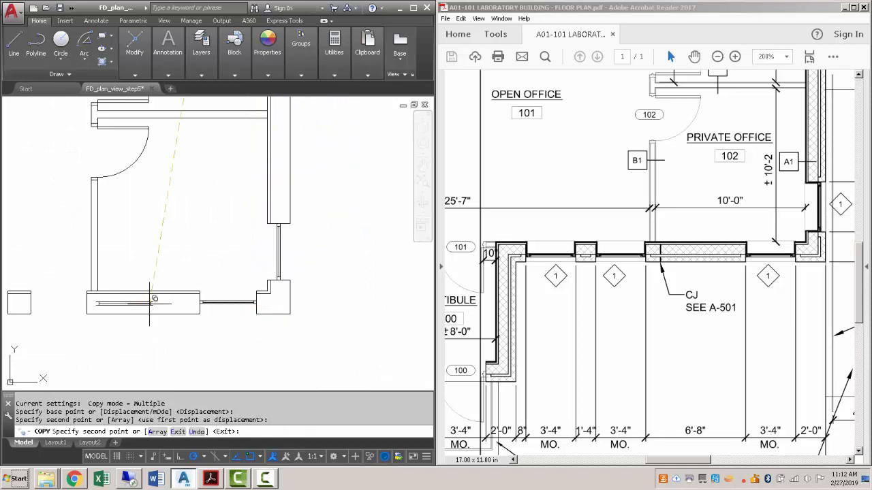
pyautogui.moveTo(86, 309); pyautogui.dragTo(235, 292, button='middle')
pyautogui.scroll(2, 233, 292)
pyautogui.click(240, 273)
pyautogui.moveTo(113, 286); pyautogui.dragTo(315, 285, button='middle')
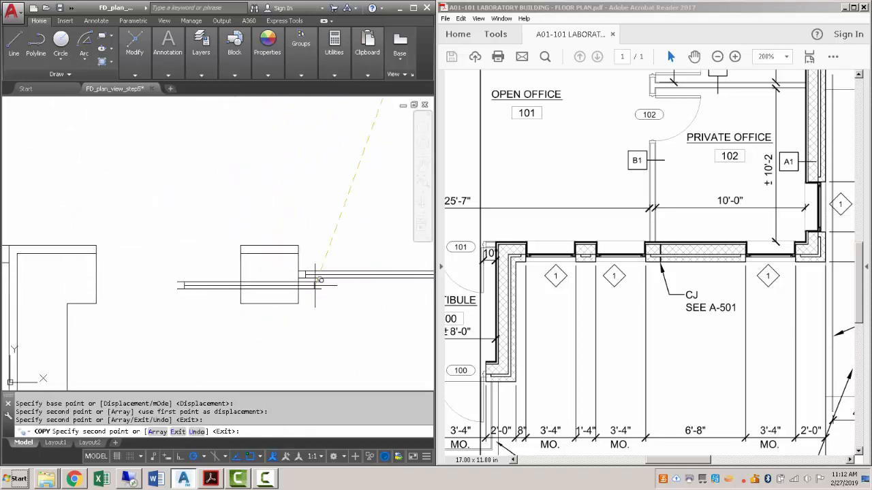
pyautogui.click(241, 274)
pyautogui.press('Escape')
# Examine the vestibule's entrance opening and its dimensions on the floor plan PDF.
pyautogui.scroll(-4, 266, 302)
pyautogui.moveTo(266, 322); pyautogui.dragTo(318, 273, button='middle')
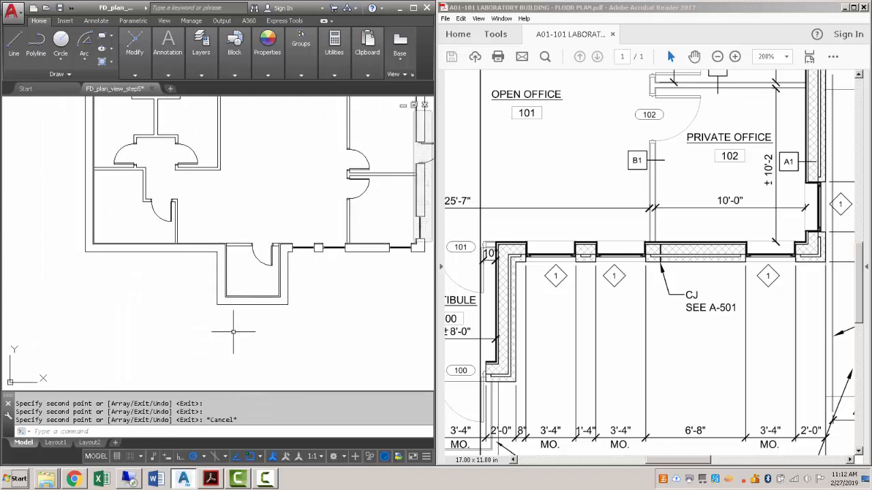
pyautogui.scroll(4, 232, 332)
pyautogui.click(627, 349)
pyautogui.moveTo(666, 462); pyautogui.dragTo(627, 461)
pyautogui.scroll(-1, 779, 388)
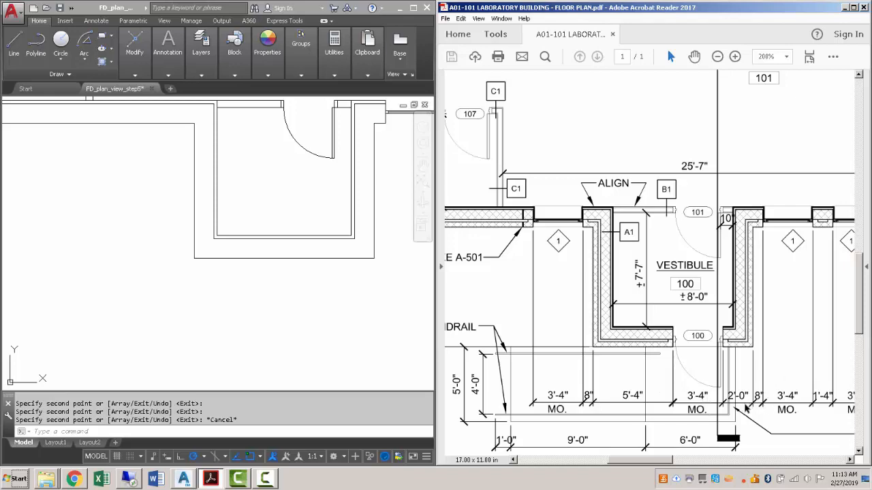
pyautogui.keyDown('ctrl'); pyautogui.scroll(2, 746, 409); pyautogui.keyUp('ctrl')
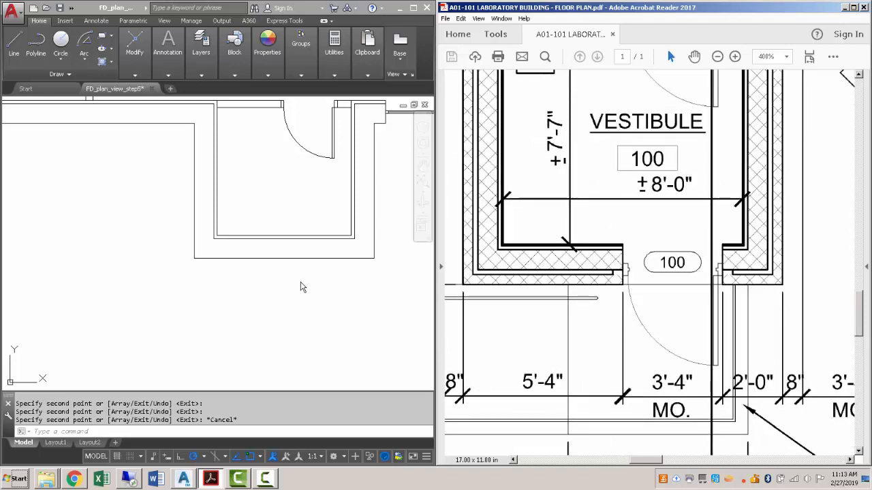
pyautogui.scroll(-3, 311, 284)
pyautogui.scroll(4, 619, 214)
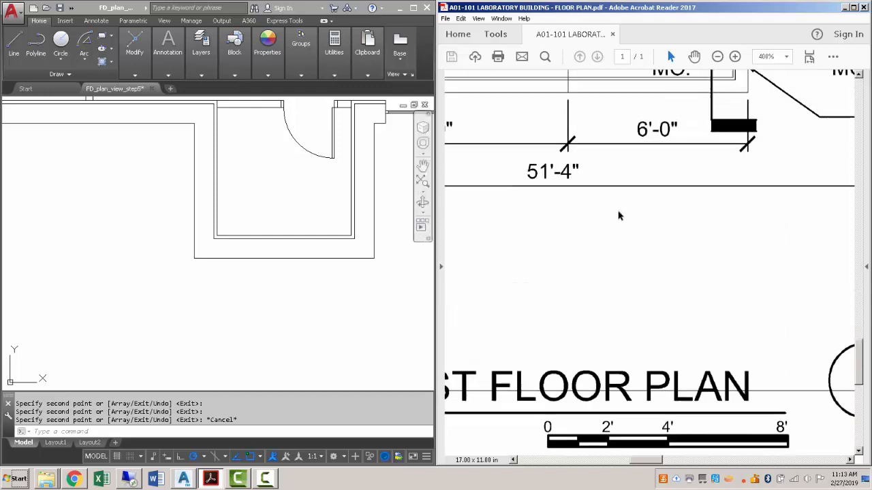
pyautogui.click(348, 328)
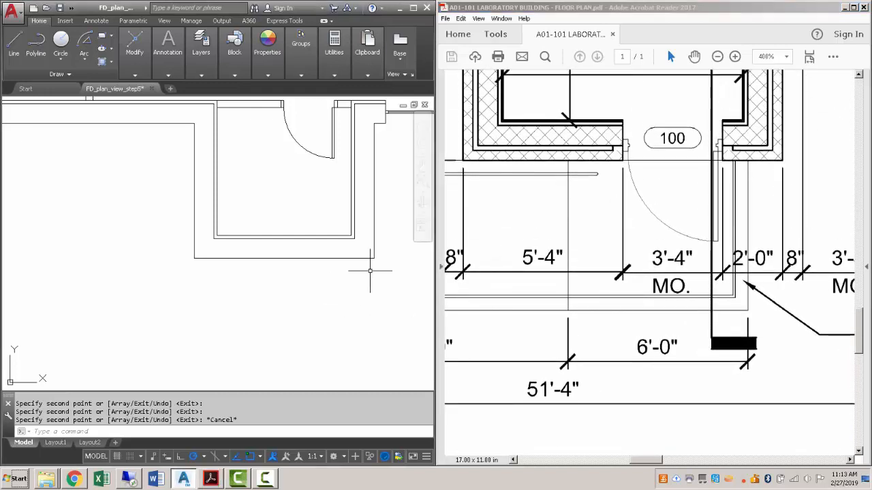
# Draw a vertical line from the vestibule's lower right outer corner up to the level of the wall's inner face.
pyautogui.scroll(4, 376, 263)
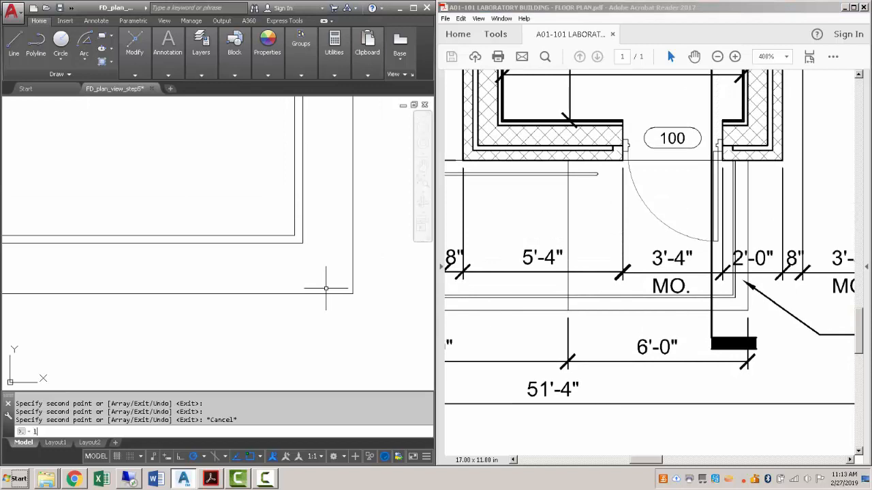
pyautogui.write('l')
pyautogui.press('Return')
pyautogui.click(353, 294)
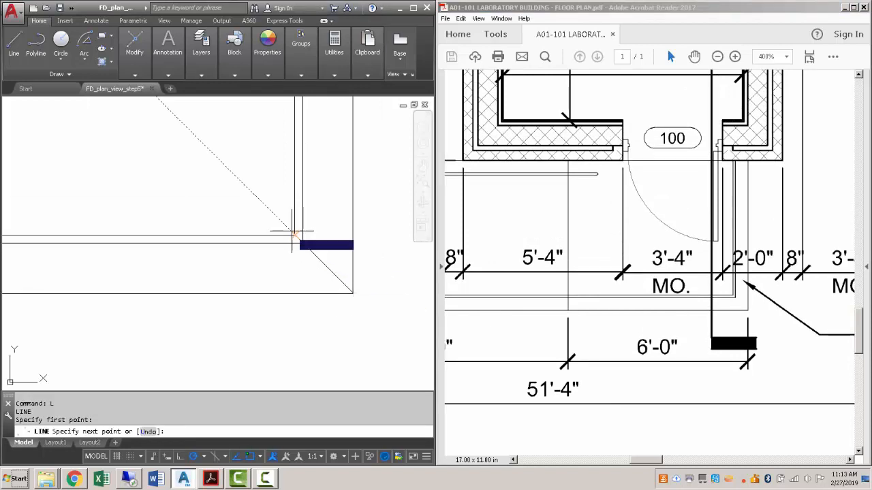
pyautogui.click(353, 235)
pyautogui.press('Escape')
# Offset the corner line 2' to the left as the entrance opening's right jamb and erase the original line.
pyautogui.write('o')
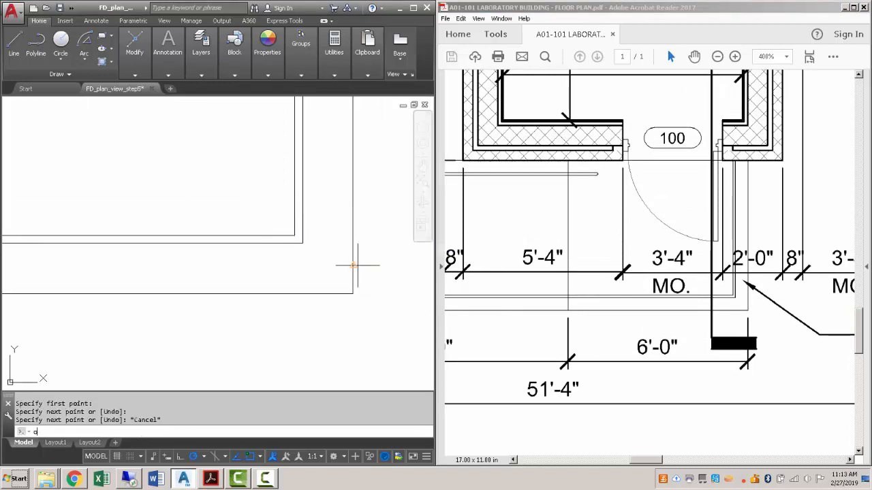
pyautogui.press('Return')
pyautogui.write("2'")
pyautogui.press('Return')
pyautogui.click(354, 265)
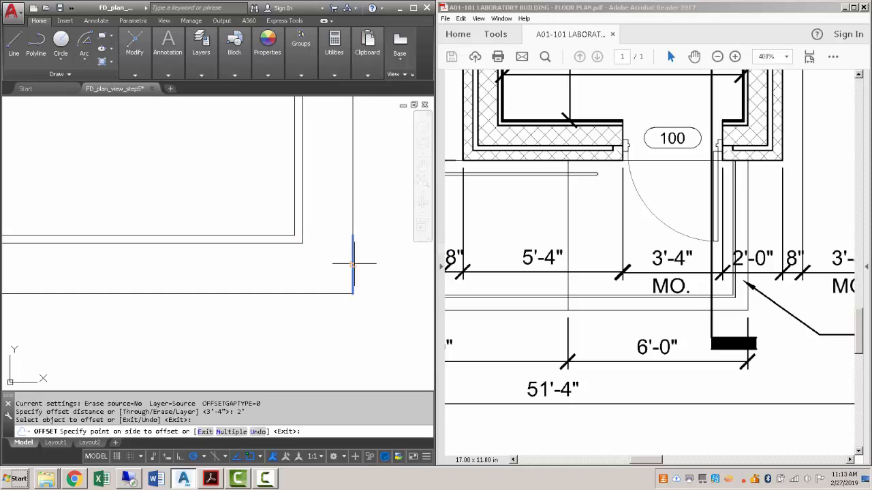
pyautogui.click(292, 262)
pyautogui.press('Escape')
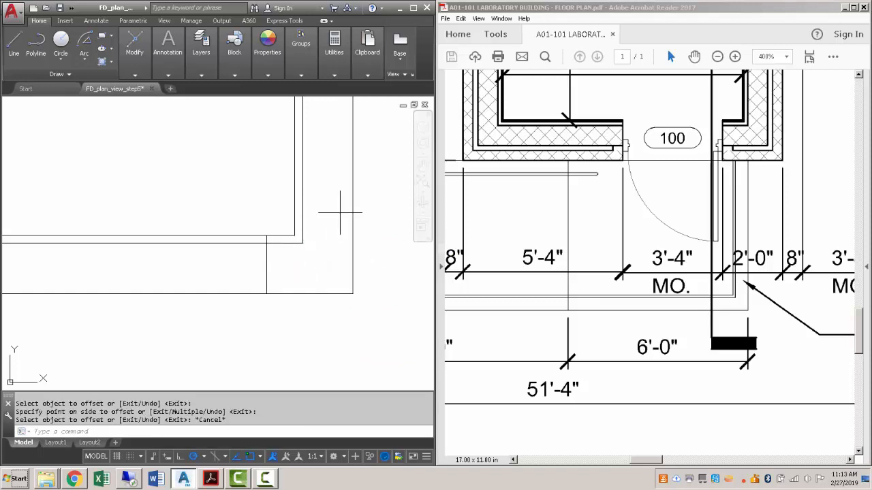
pyautogui.moveTo(340, 212); pyautogui.dragTo(386, 346)
pyautogui.press('Delete')
# Offset the right jamb line 3'-4" to the left to mark the vestibule entrance opening.
pyautogui.moveTo(225, 307); pyautogui.dragTo(336, 304, button='middle')
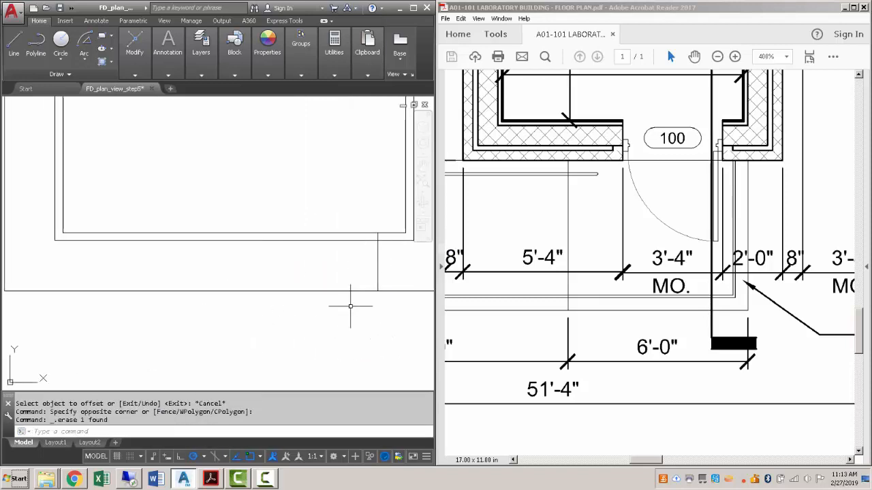
pyautogui.write('o')
pyautogui.press('Return')
pyautogui.write("3'4")
pyautogui.press('Return')
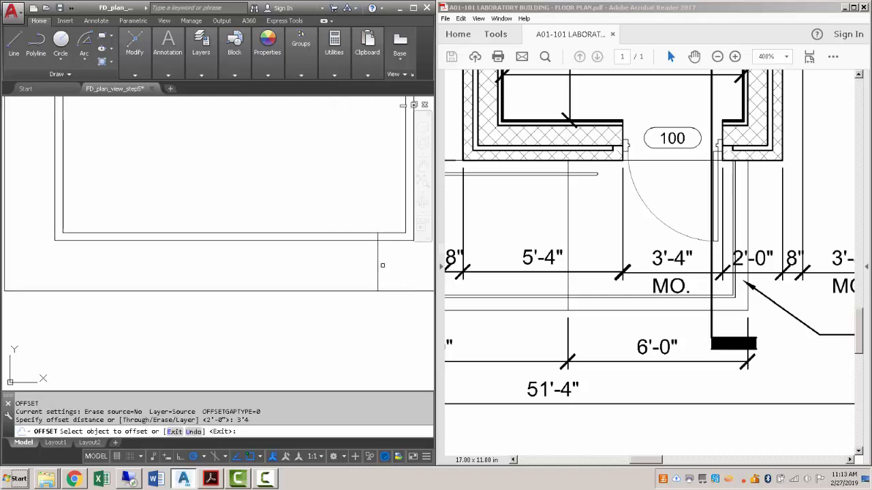
pyautogui.click(383, 265)
pyautogui.click(293, 191)
pyautogui.press('Escape')
# Trim the vestibule's bottom wall lines between the two entrance jambs, using all objects as cutting edges.
pyautogui.write('tr')
pyautogui.press('Return')
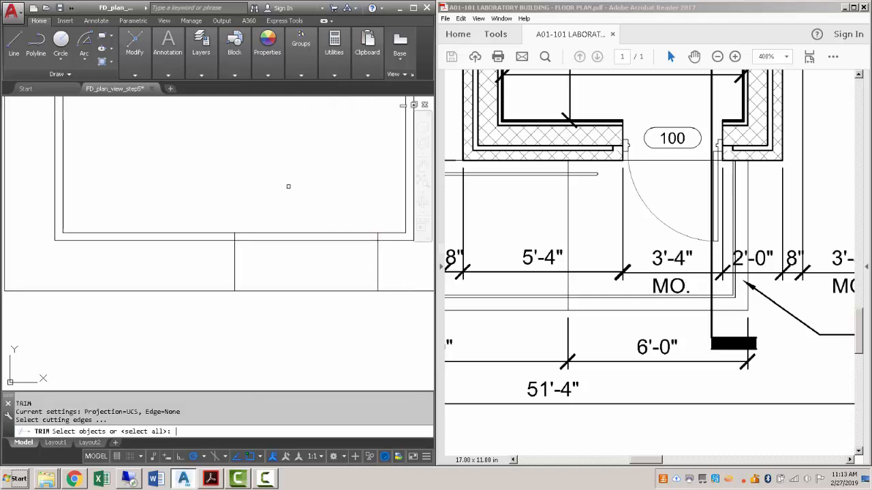
pyautogui.press('Return')
pyautogui.click(302, 303)
pyautogui.click(257, 218)
pyautogui.press('Escape')
# Copy the downward-swinging, right-hinged door with its frame from the spare doors beside the plan into the vestibule entrance opening.
pyautogui.scroll(-5, 248, 200)
pyautogui.moveTo(316, 204); pyautogui.dragTo(185, 325, button='middle')
pyautogui.scroll(2, 344, 170)
pyautogui.scroll(5, 306, 171)
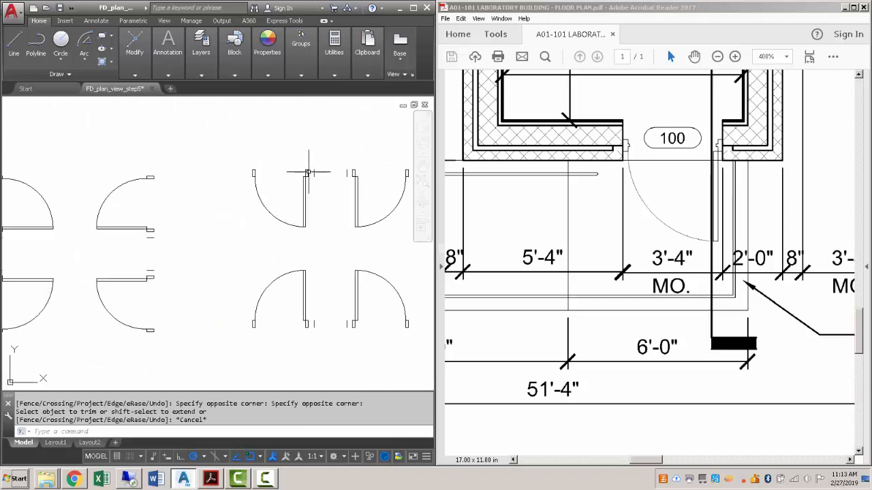
pyautogui.click(167, 156)
pyautogui.click(318, 334)
pyautogui.write('c')
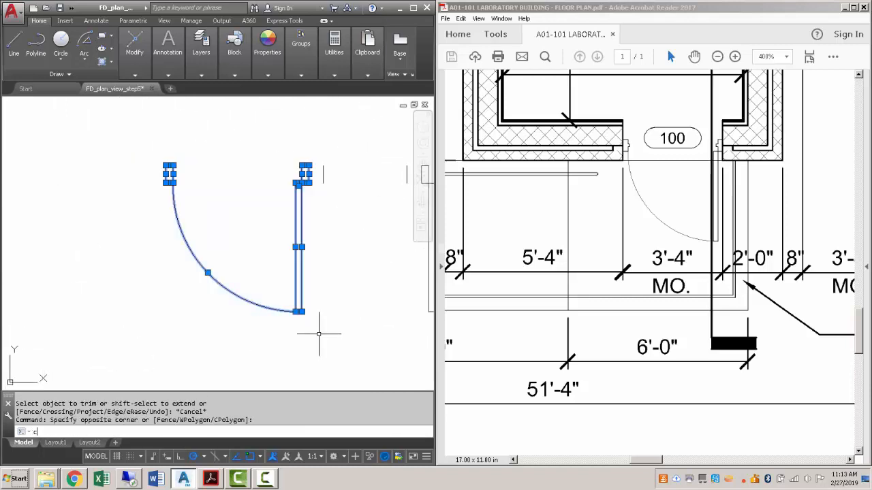
pyautogui.write('o')
pyautogui.press('Return')
pyautogui.click(308, 175)
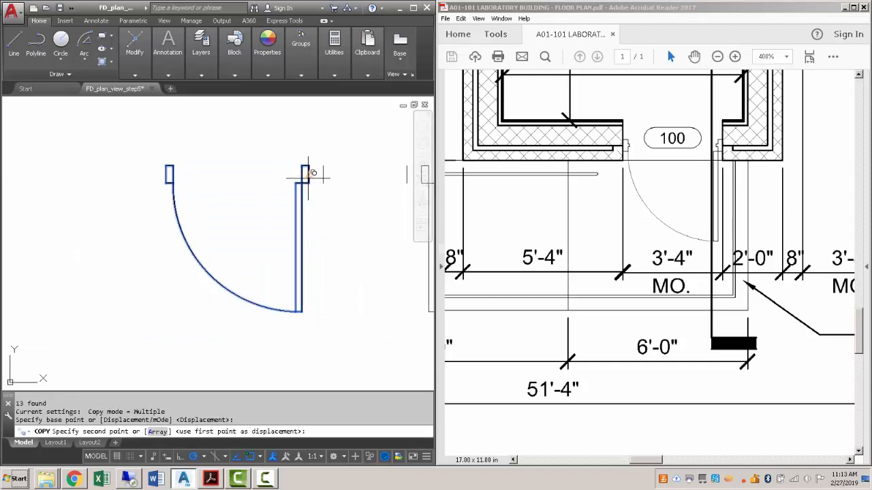
pyautogui.scroll(-5, 308, 175)
pyautogui.scroll(6, 343, 218)
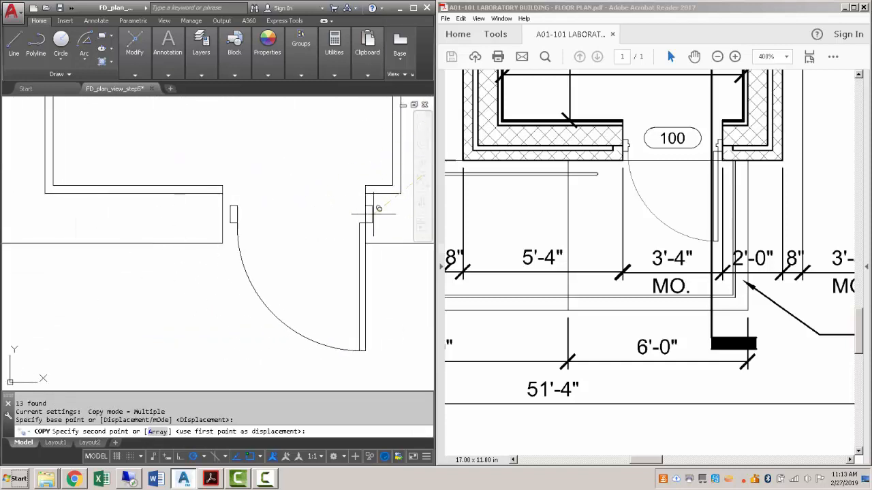
pyautogui.click(361, 204)
pyautogui.press('Escape')
# Examine the PDF's mechanical duct penetrations and the dimensions of the window opening left of the vestibule.
pyautogui.scroll(-4, 369, 269)
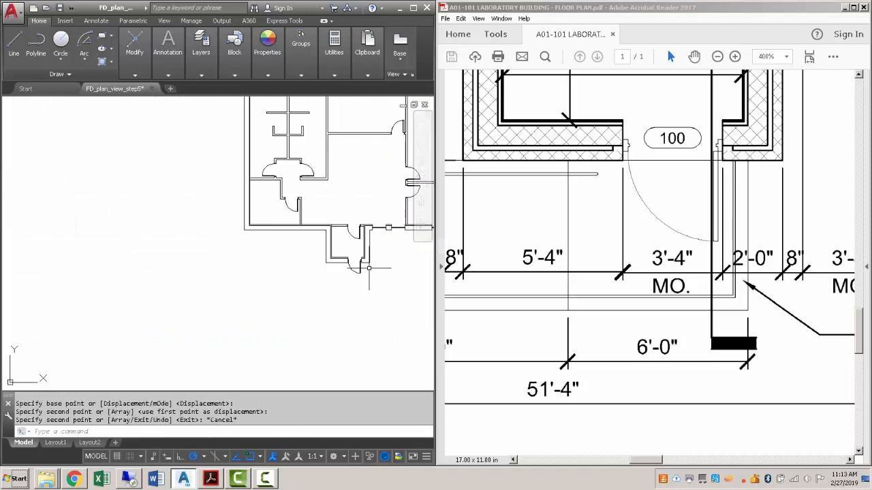
pyautogui.scroll(-3, 286, 288)
pyautogui.click(625, 331)
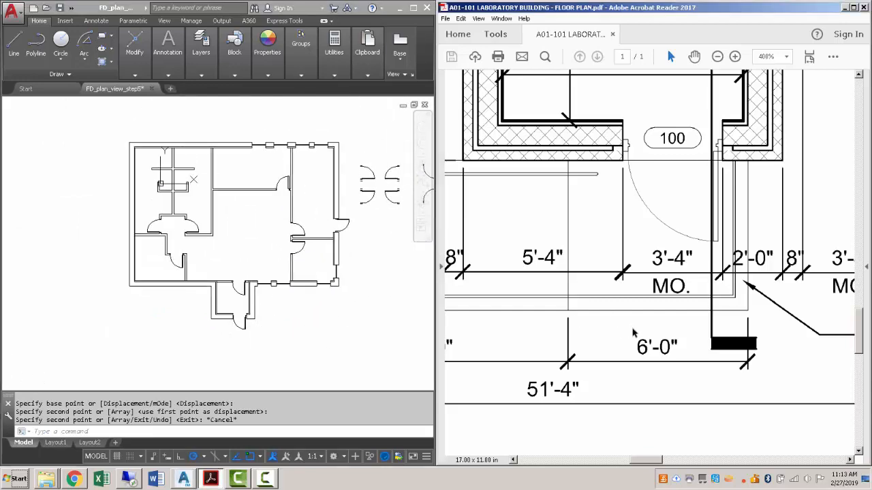
pyautogui.keyDown('ctrl'); pyautogui.scroll(-4, 630, 317); pyautogui.keyUp('ctrl')
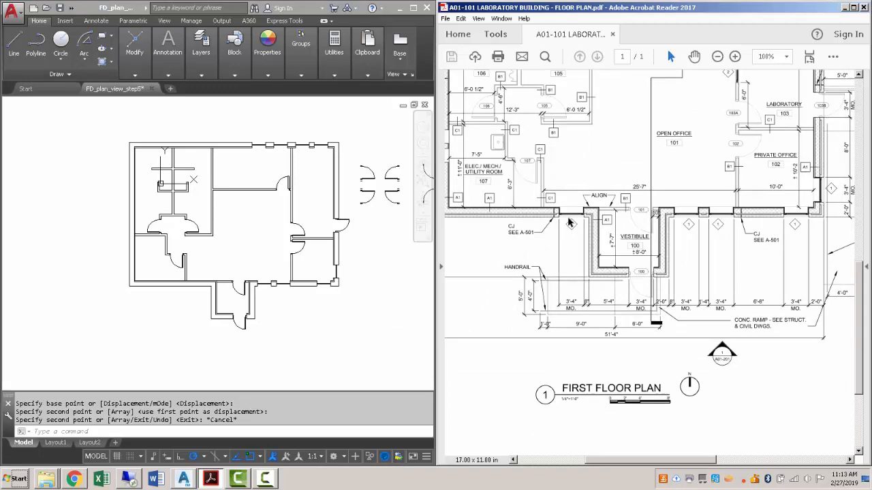
pyautogui.hscroll(-4, 554, 208)
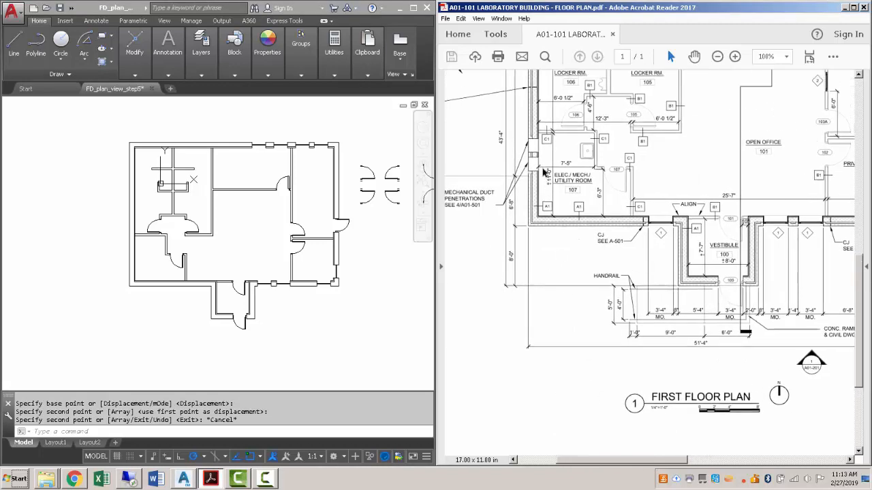
pyautogui.scroll(2, 543, 185)
pyautogui.keyDown('ctrl'); pyautogui.scroll(3, 533, 194); pyautogui.keyUp('ctrl')
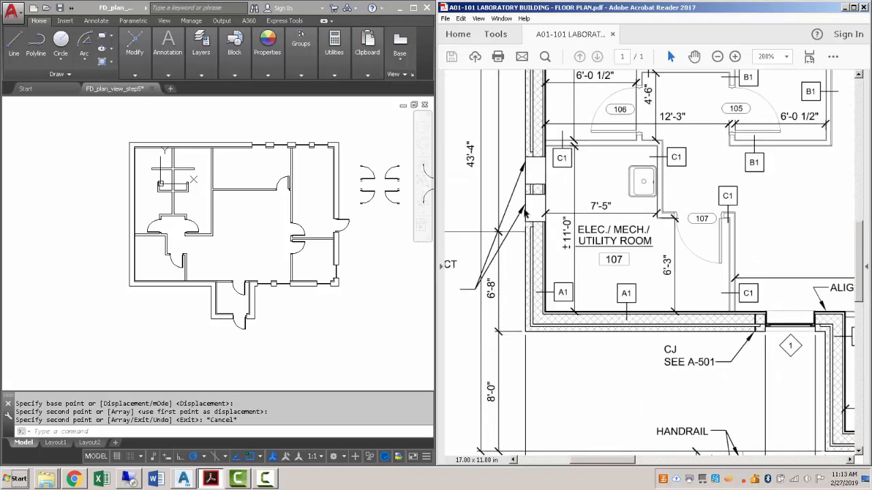
pyautogui.moveTo(631, 466); pyautogui.dragTo(594, 468)
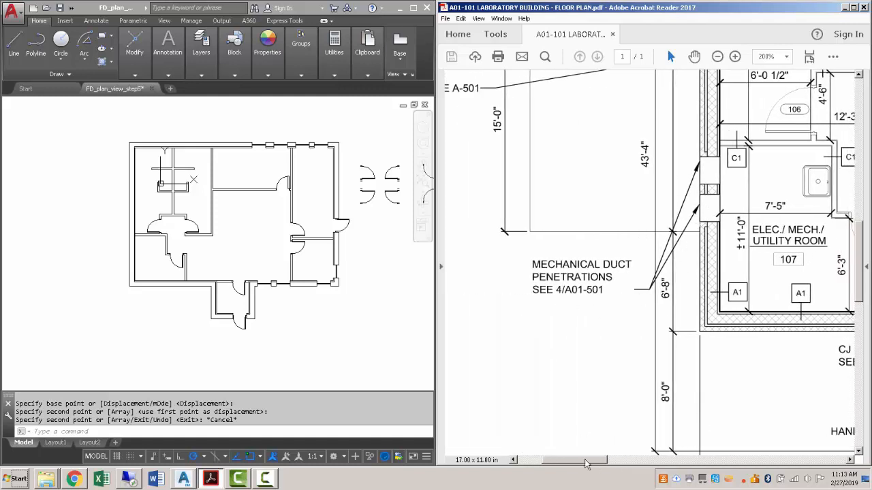
pyautogui.moveTo(585, 461); pyautogui.dragTo(641, 461)
pyautogui.scroll(-1, 618, 368)
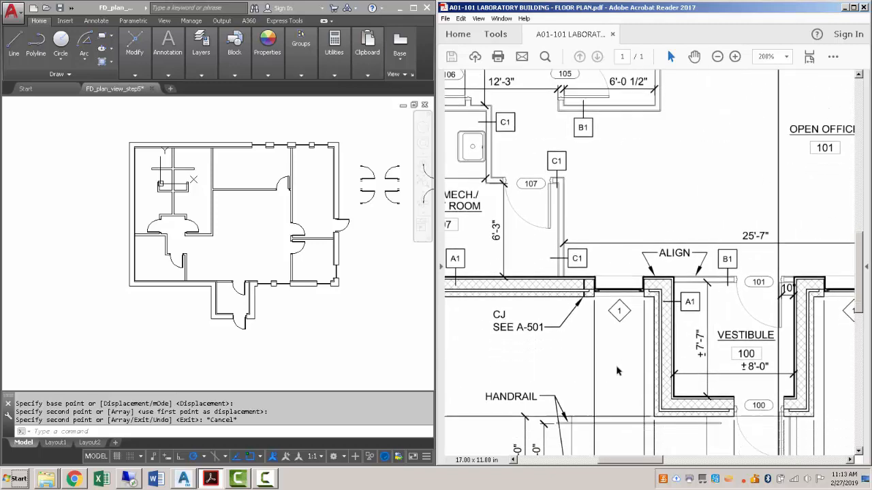
pyautogui.scroll(-2, 620, 371)
pyautogui.keyDown('ctrl'); pyautogui.scroll(2, 633, 412); pyautogui.keyUp('ctrl')
# Draw a vertical line from the vestibule's upper left outer corner up to the bottom wall's inner face.
pyautogui.click(219, 321)
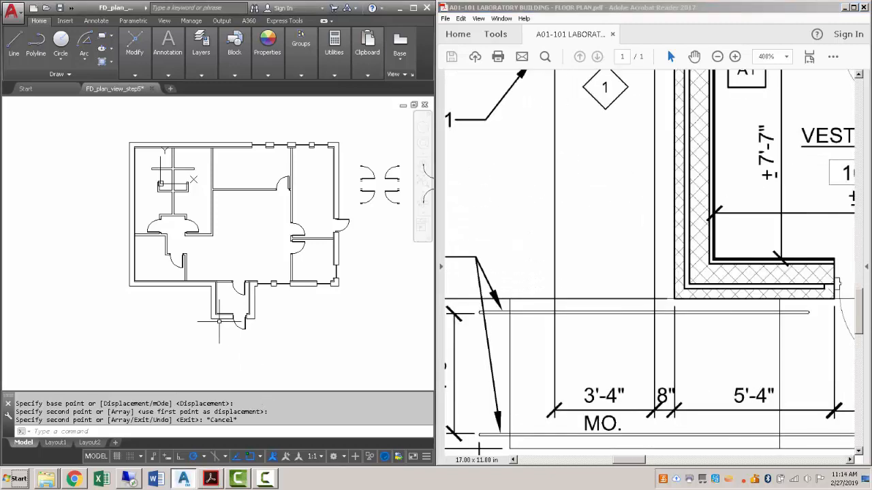
pyautogui.scroll(8, 219, 322)
pyautogui.press('Return')
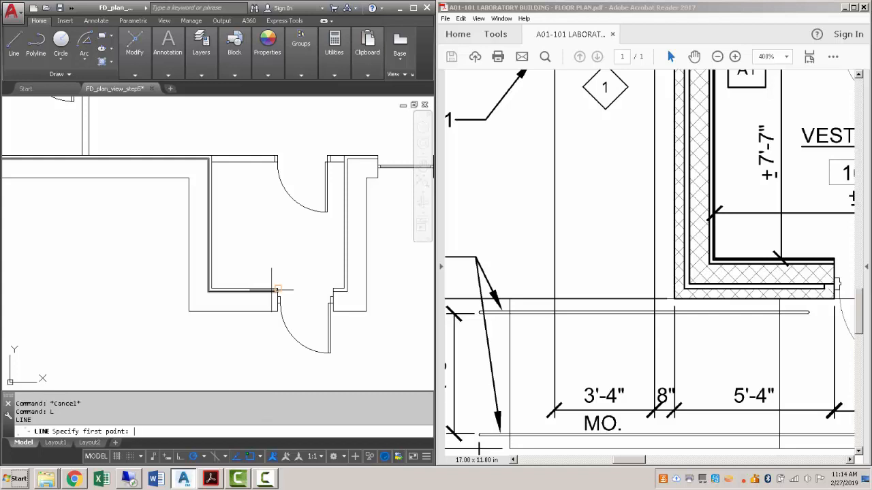
pyautogui.press('Escape')
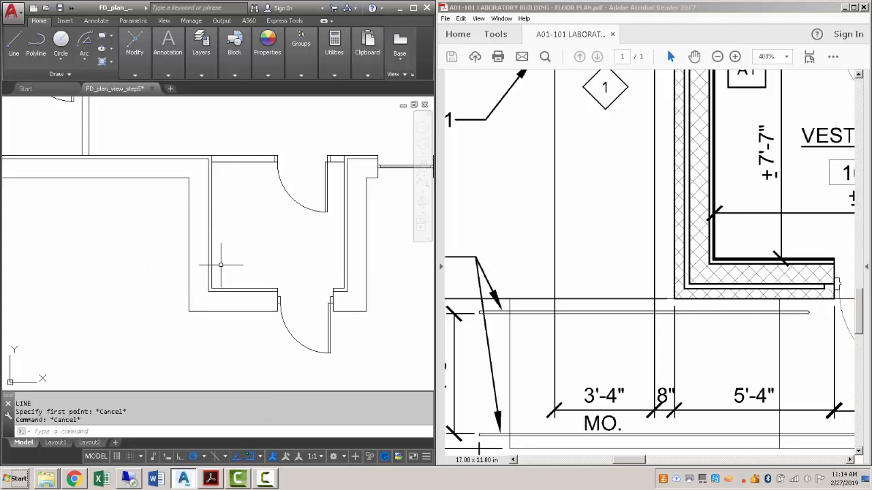
pyautogui.write('L')
pyautogui.press('Return')
pyautogui.click(190, 179)
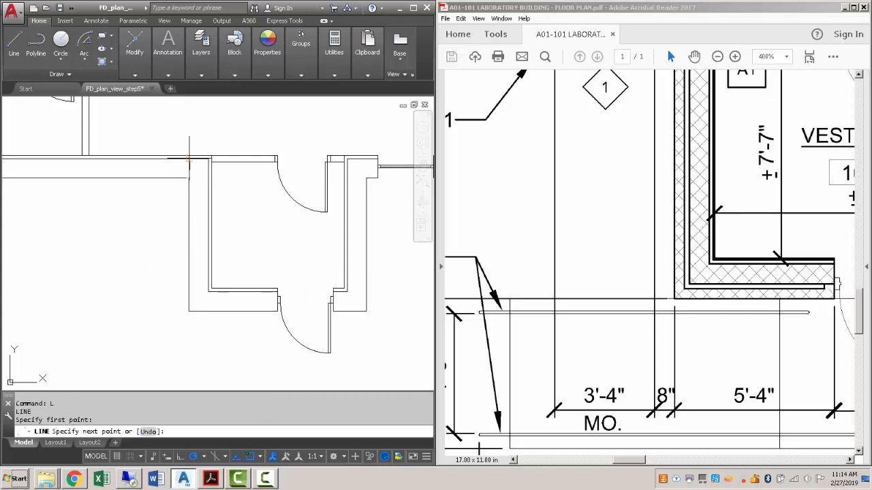
pyautogui.press('Escape')
# Offset the vertical line at the vestibule's upper left outer corner 8" to the left.
pyautogui.write('o')
pyautogui.press('Return')
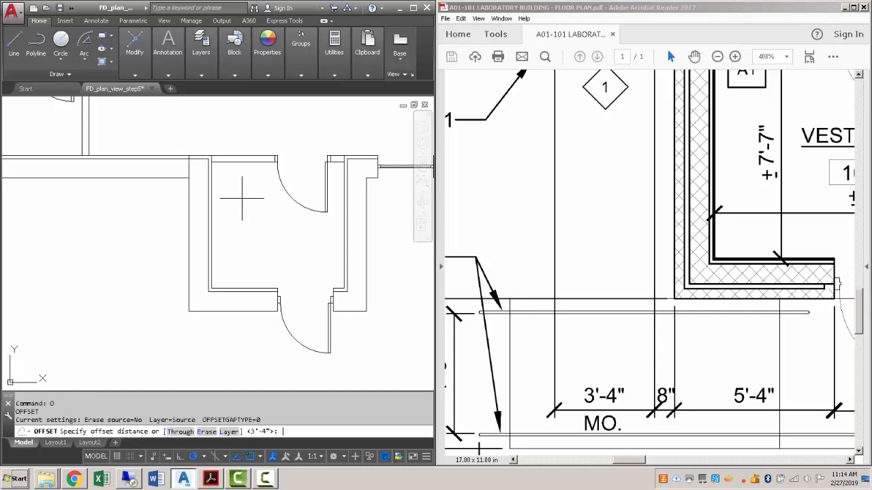
pyautogui.write('8')
pyautogui.press('Return')
pyautogui.click(190, 166)
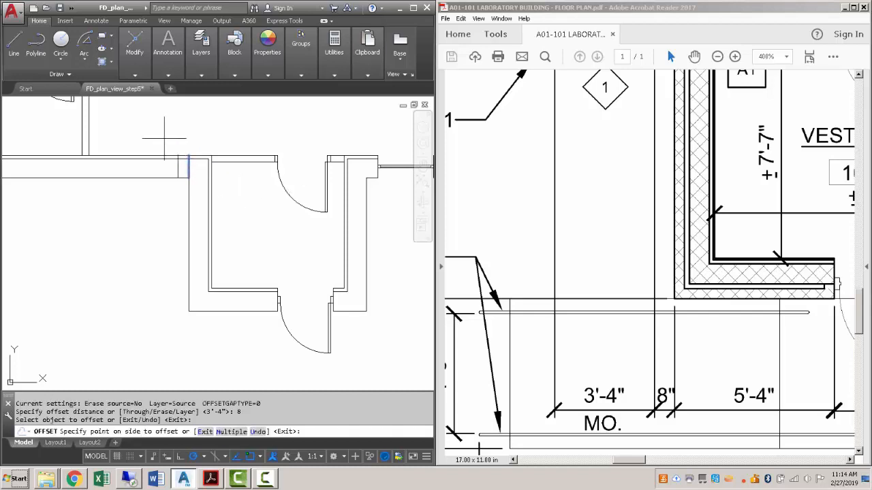
pyautogui.click(166, 137)
pyautogui.press('Return')
# Offset the new jamb line 3'-4" to the left and erase the original construction line at the vestibule's corner.
pyautogui.press('Return')
pyautogui.write("3'")
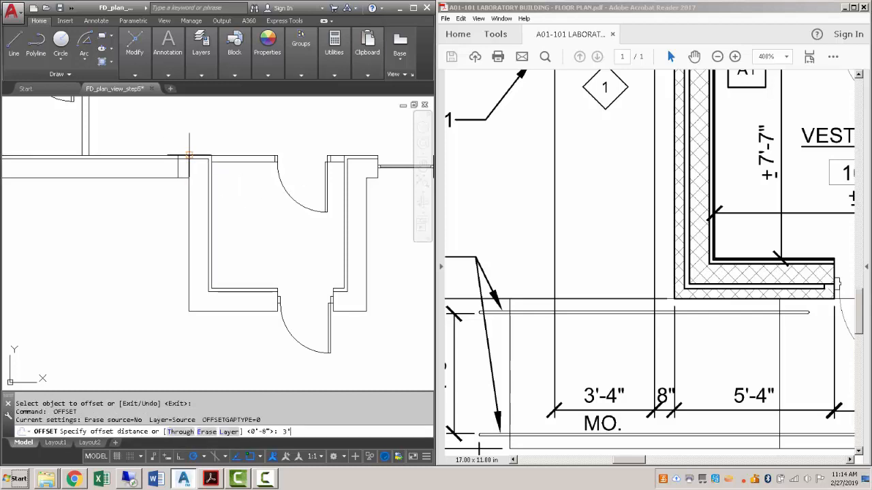
pyautogui.write('4')
pyautogui.press('Return')
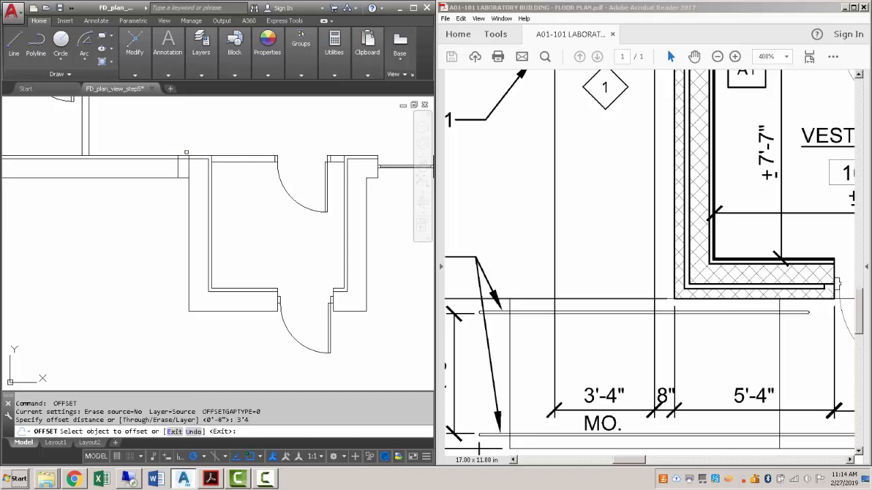
pyautogui.click(176, 168)
pyautogui.click(137, 136)
pyautogui.press('Escape')
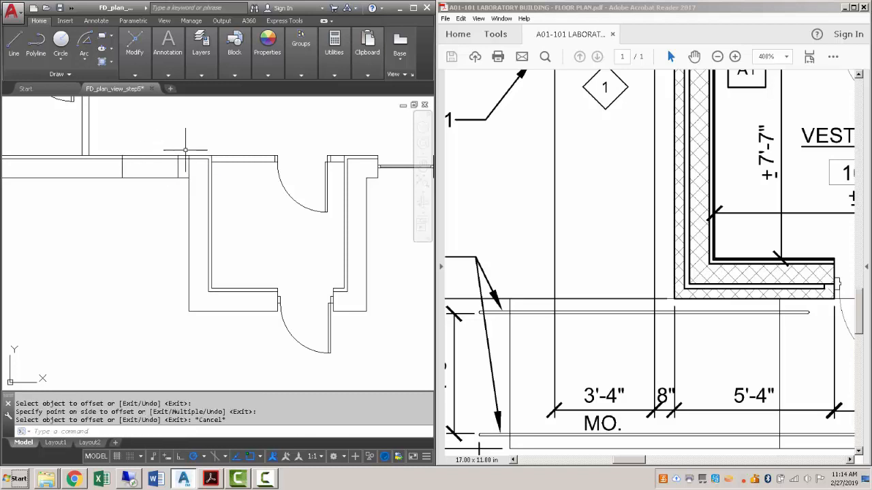
pyautogui.click(185, 150)
pyautogui.click(200, 171)
pyautogui.press('Delete')
# Trim the bottom wall lines between the two window jambs left of the vestibule, using all objects as cutting edges.
pyautogui.write('tr')
pyautogui.press('Return')
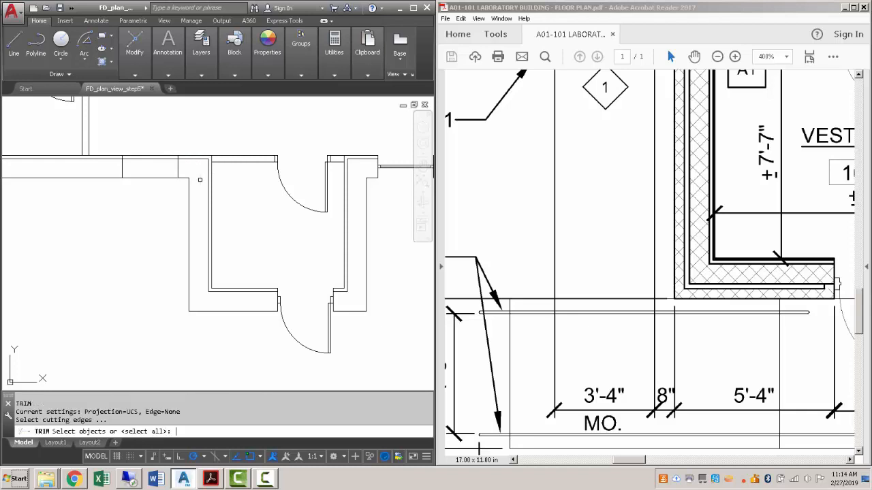
pyautogui.click(158, 192)
pyautogui.press('Escape')
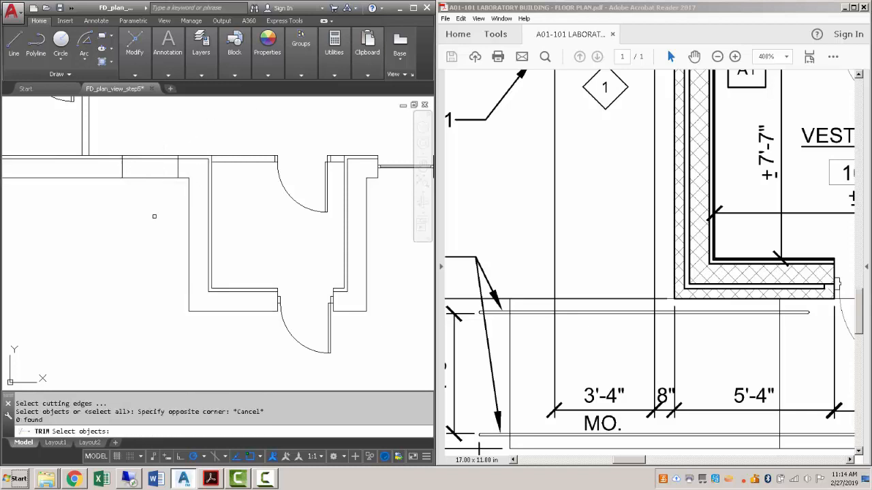
pyautogui.press('Return')
pyautogui.click(157, 193)
pyautogui.press('Escape')
# Copy the window just right of the vestibule into the new opening left of it, aligning its right end midpoint with the right jamb.
pyautogui.moveTo(157, 193)
pyautogui.mouseDown(button='middle')
pyautogui.moveTo(228, 171)
pyautogui.moveTo(175, 165)
pyautogui.mouseUp(button='middle')
pyautogui.click(129, 154)
pyautogui.click(304, 176)
pyautogui.write('c')
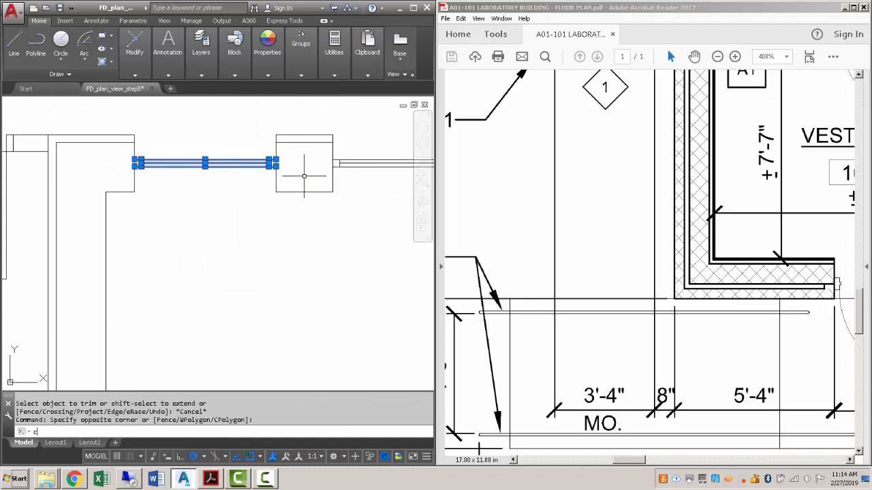
pyautogui.write('oy')
pyautogui.press('BackSpace')
pyautogui.write('py')
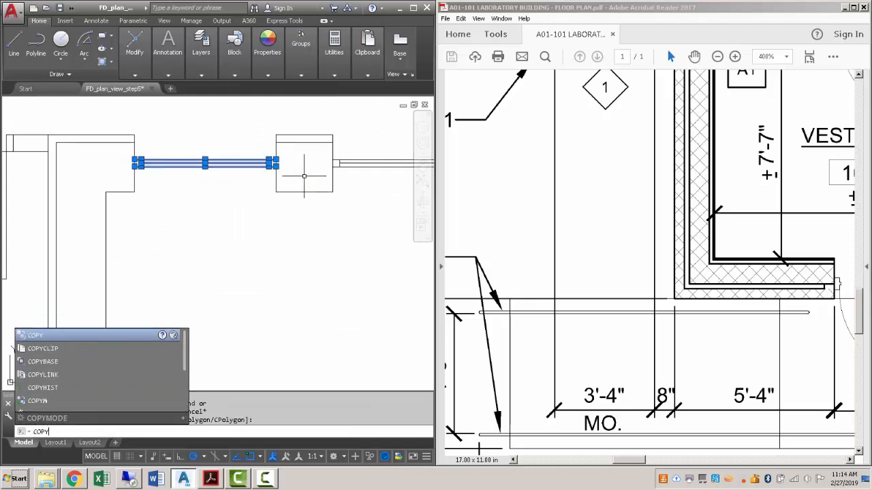
pyautogui.press('Return')
pyautogui.scroll(2, 305, 175)
pyautogui.click(275, 163)
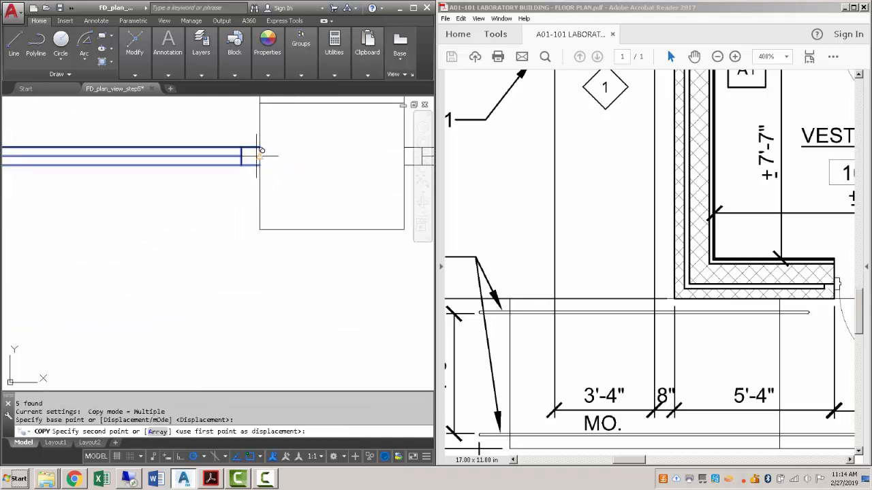
pyautogui.scroll(-5, 266, 171)
pyautogui.moveTo(196, 226); pyautogui.dragTo(360, 227, button='middle')
pyautogui.moveTo(173, 198); pyautogui.dragTo(221, 206, button='middle')
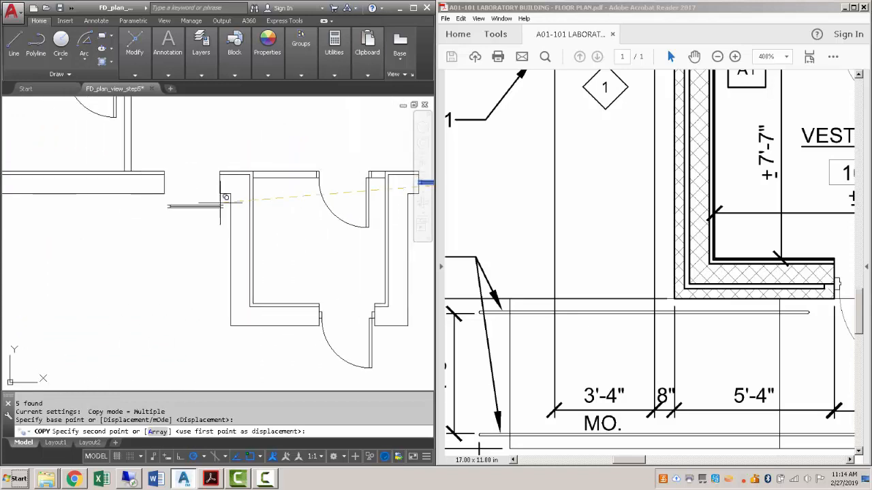
pyautogui.scroll(5, 215, 188)
pyautogui.click(233, 177)
pyautogui.scroll(-6, 239, 188)
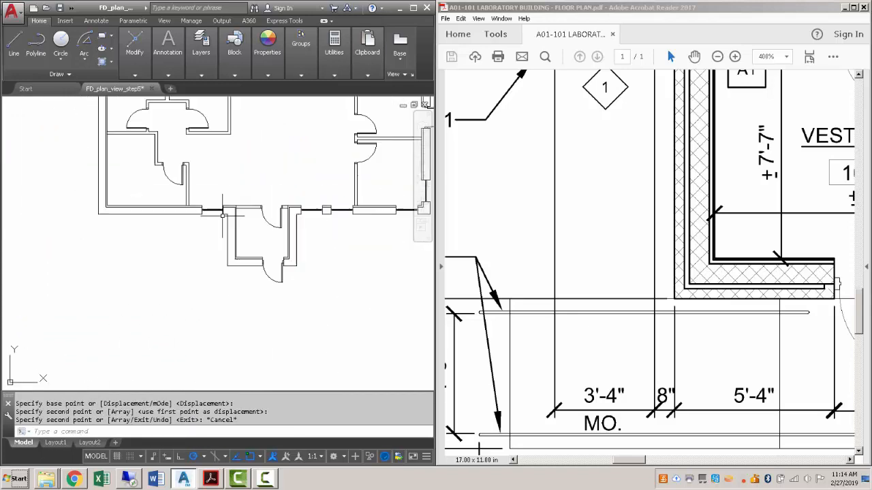
pyautogui.scroll(1, 242, 196)
pyautogui.press('Escape')
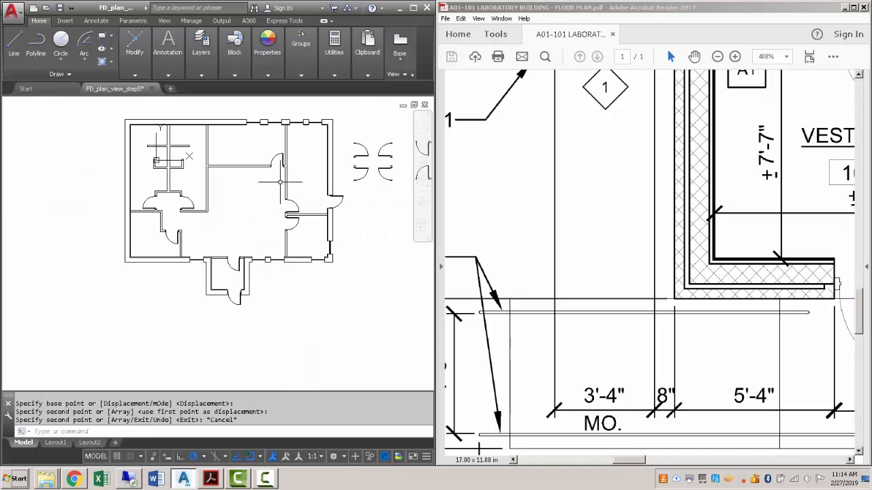
# Examine the PDF floor plan's concrete AHU pad and mechanical duct penetrations along the left exterior wall, including their dimensions.
pyautogui.click(577, 256)
pyautogui.keyDown('ctrl'); pyautogui.scroll(-5, 591, 304); pyautogui.keyUp('ctrl')
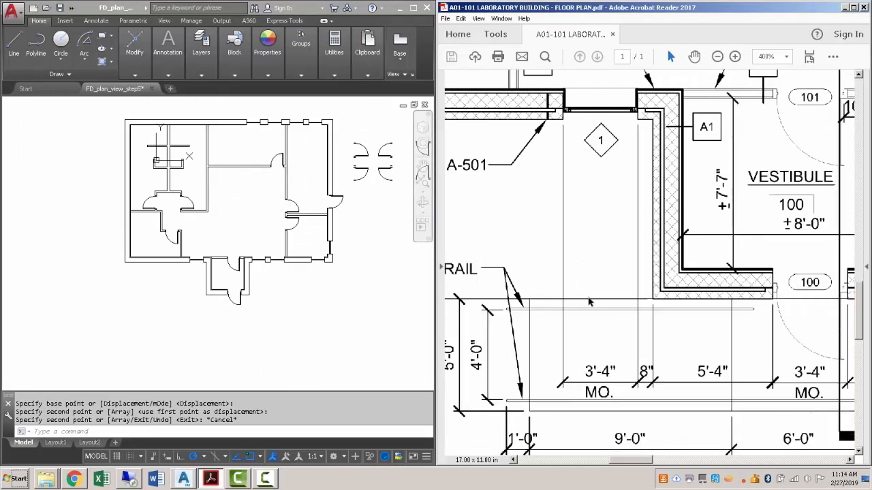
pyautogui.keyDown('ctrl'); pyautogui.scroll(4, 622, 305); pyautogui.keyUp('ctrl')
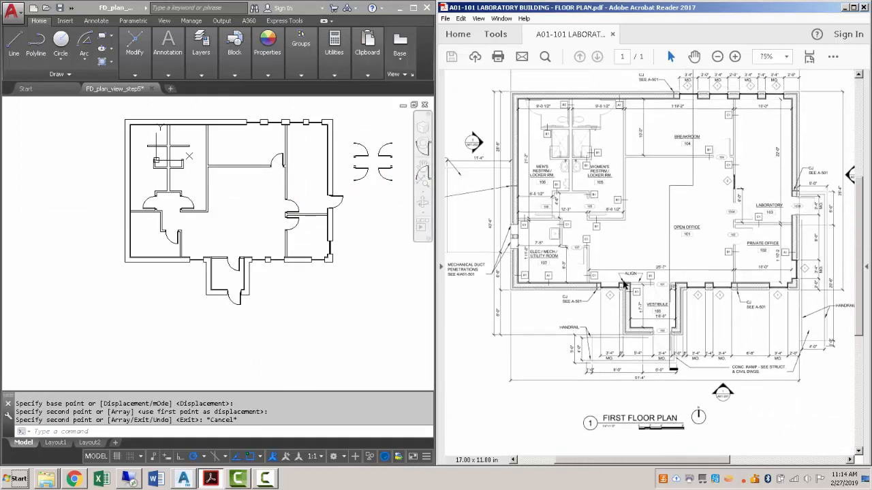
pyautogui.keyDown('ctrl'); pyautogui.scroll(4, 481, 245); pyautogui.keyUp('ctrl')
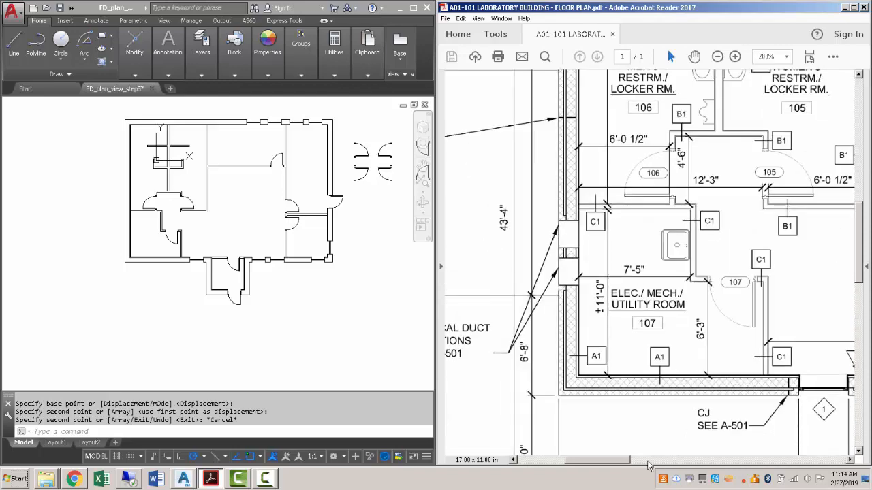
pyautogui.scroll(2, 599, 321)
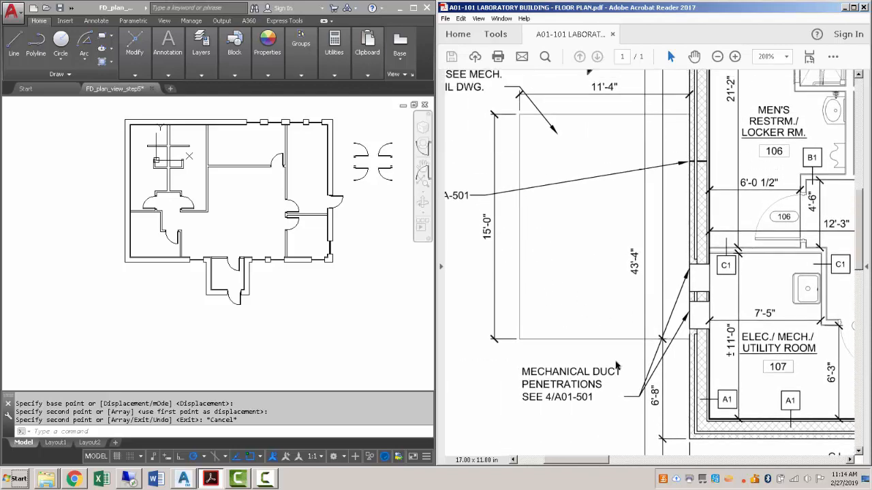
pyautogui.scroll(3, 598, 333)
pyautogui.keyDown('ctrl'); pyautogui.scroll(-1, 593, 331); pyautogui.keyUp('ctrl')
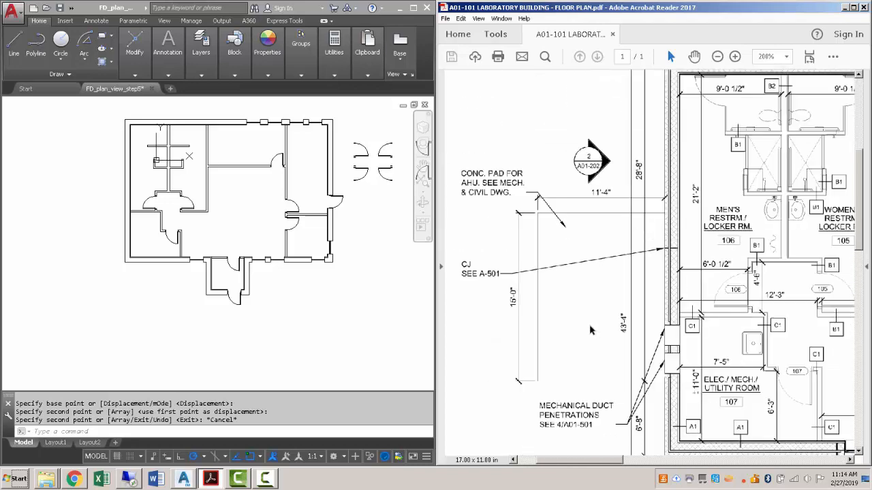
pyautogui.keyDown('ctrl'); pyautogui.scroll(-2, 591, 330); pyautogui.keyUp('ctrl')
pyautogui.scroll(-3, 592, 334)
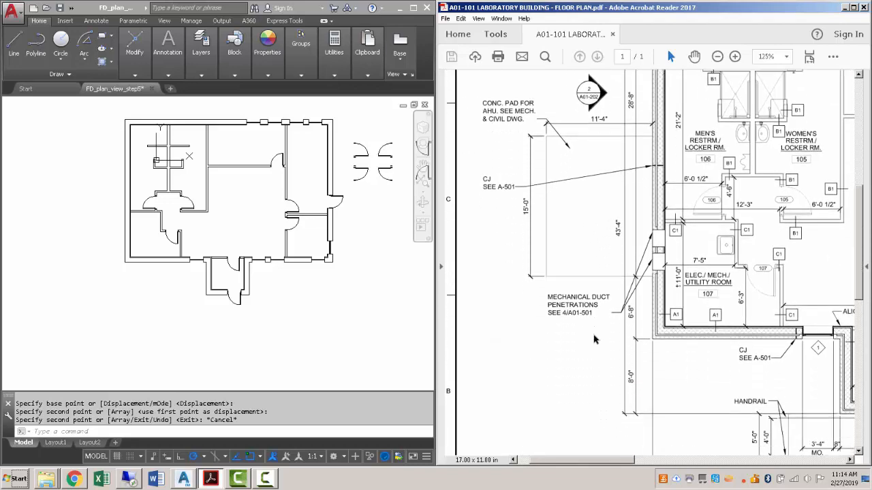
pyautogui.scroll(3, 594, 338)
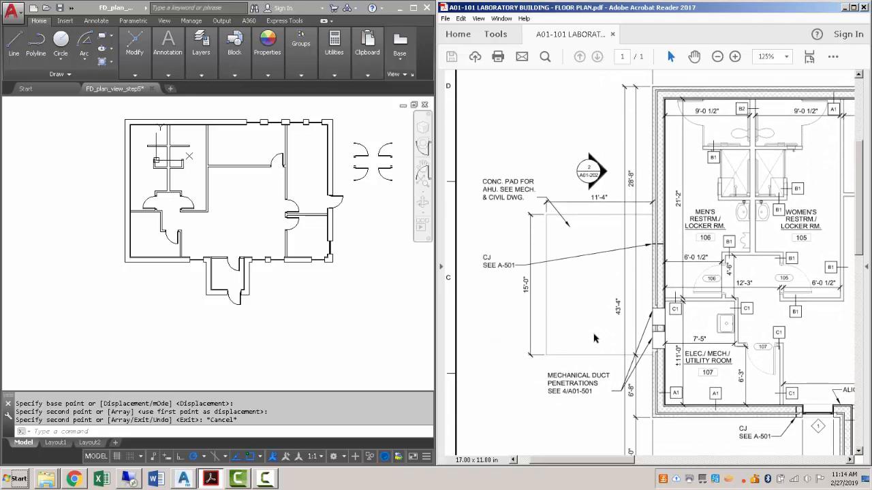
pyautogui.scroll(-3, 594, 338)
pyautogui.keyDown('ctrl'); pyautogui.scroll(1, 644, 349); pyautogui.keyUp('ctrl')
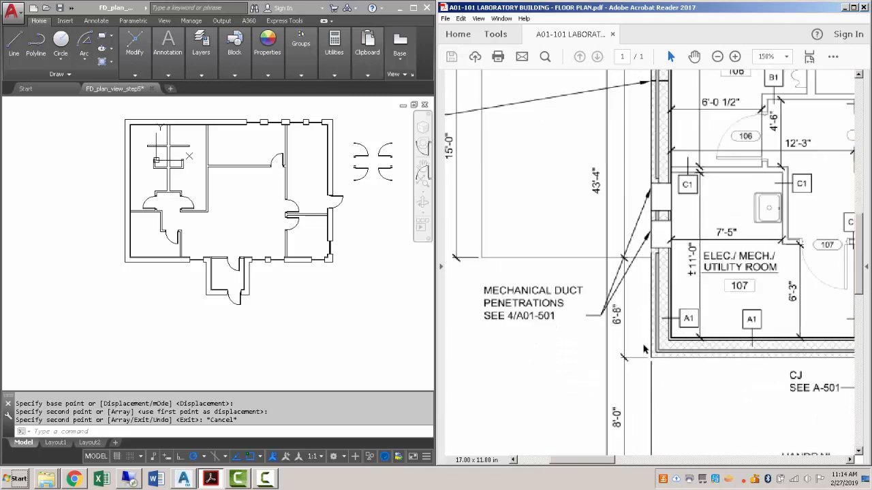
pyautogui.click(188, 303)
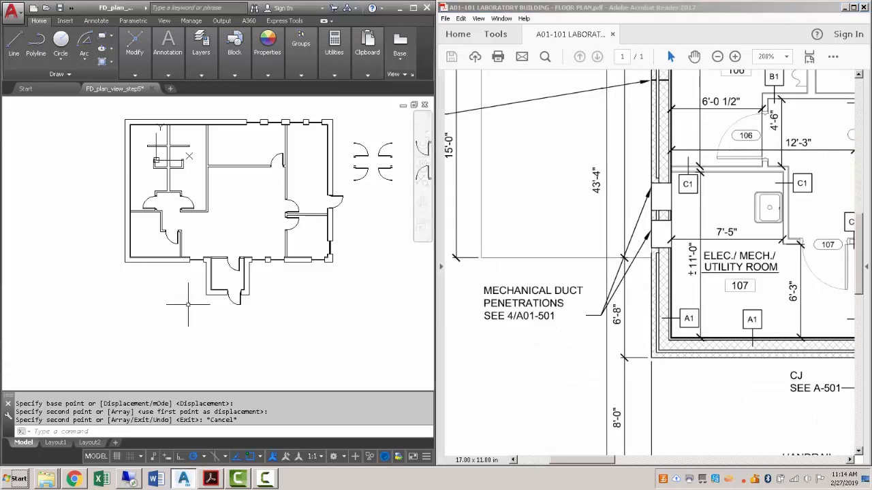
pyautogui.scroll(2, 82, 258)
pyautogui.moveTo(86, 259); pyautogui.dragTo(190, 280, button='middle')
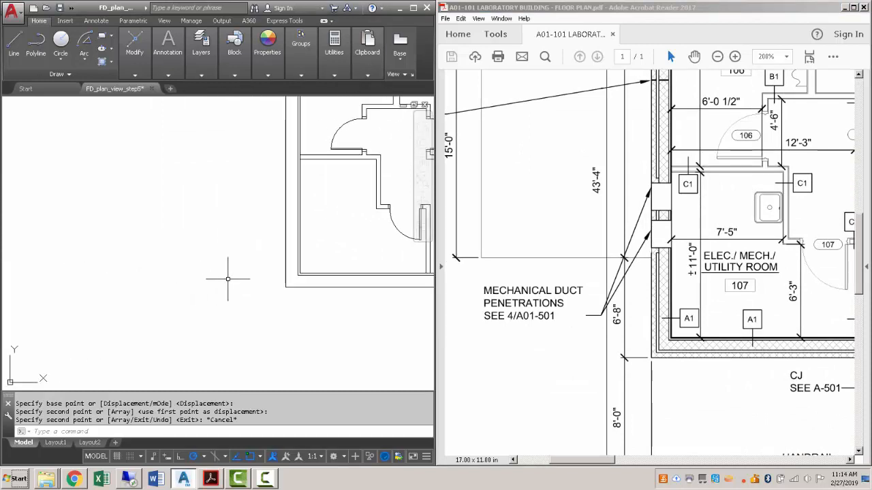
pyautogui.write('L')
pyautogui.press('Return')
pyautogui.press('Escape')
pyautogui.scroll(-3, 430, 261)
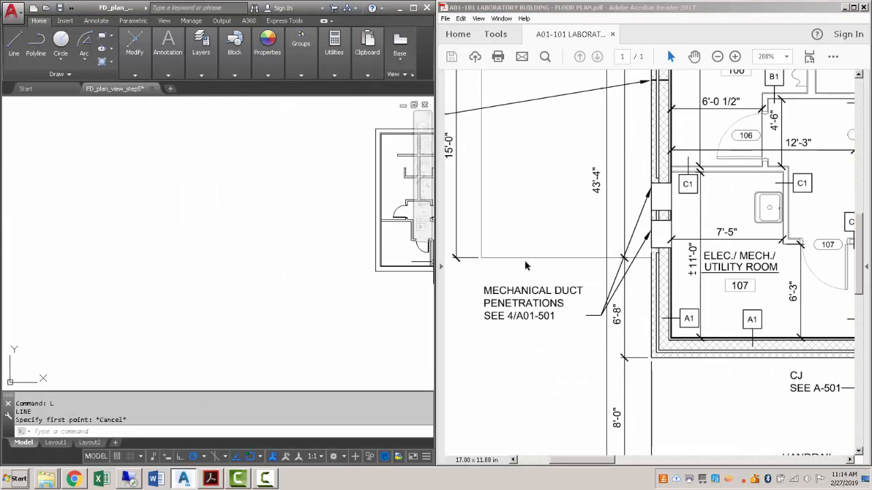
# Check the concrete pad's dimensions in the PDF and draw an 11'-4" horizontal line leftward from the plan's lower left outer corner.
pyautogui.click(549, 189)
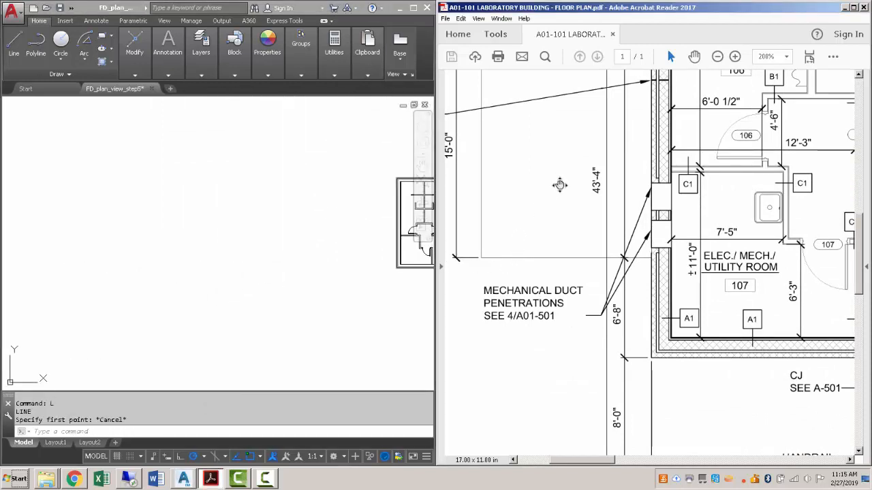
pyautogui.scroll(-10, 561, 188)
pyautogui.moveTo(858, 363); pyautogui.dragTo(851, 195)
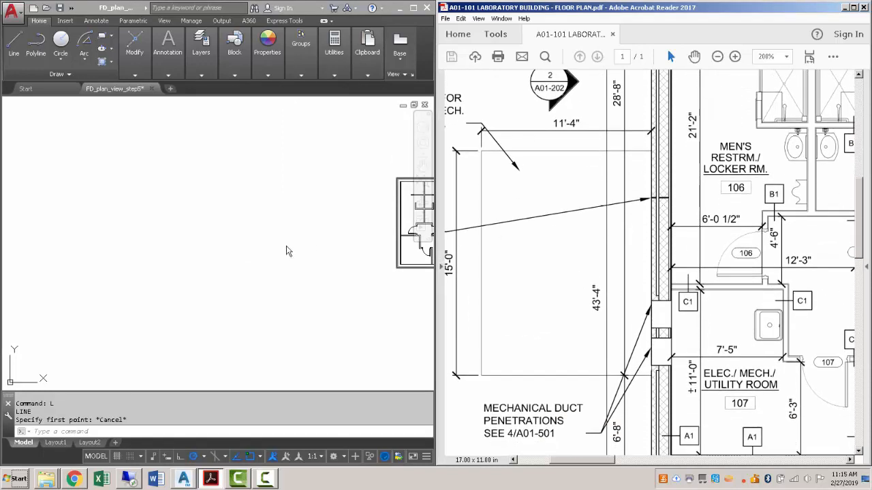
pyautogui.click(288, 251)
pyautogui.scroll(2, 411, 264)
pyautogui.moveTo(411, 264); pyautogui.dragTo(290, 269, button='middle')
pyautogui.scroll(2, 245, 296)
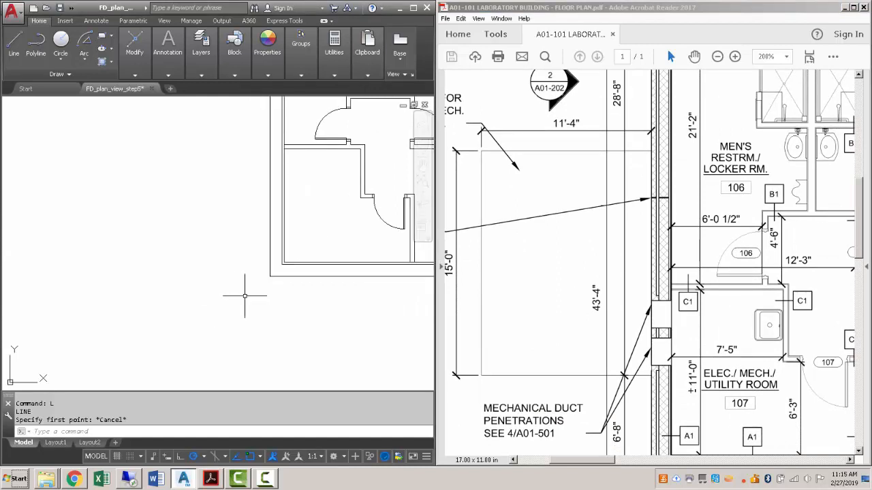
pyautogui.write('l')
pyautogui.press('Return')
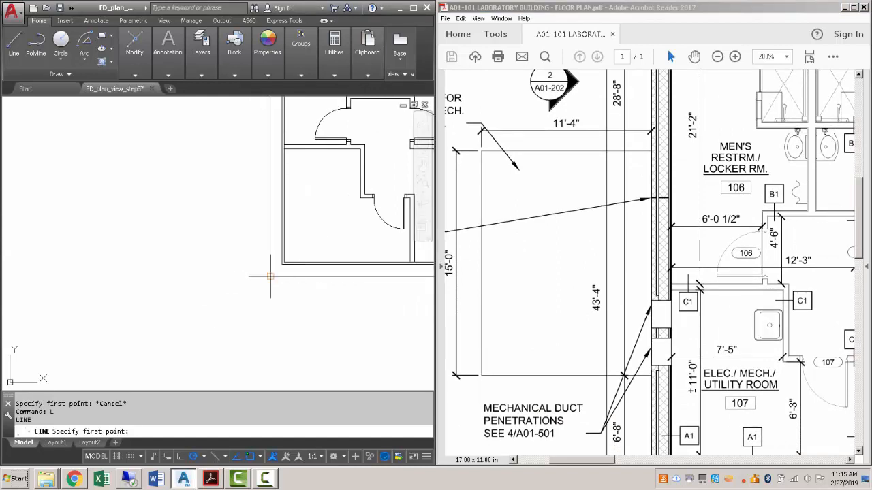
pyautogui.click(270, 276)
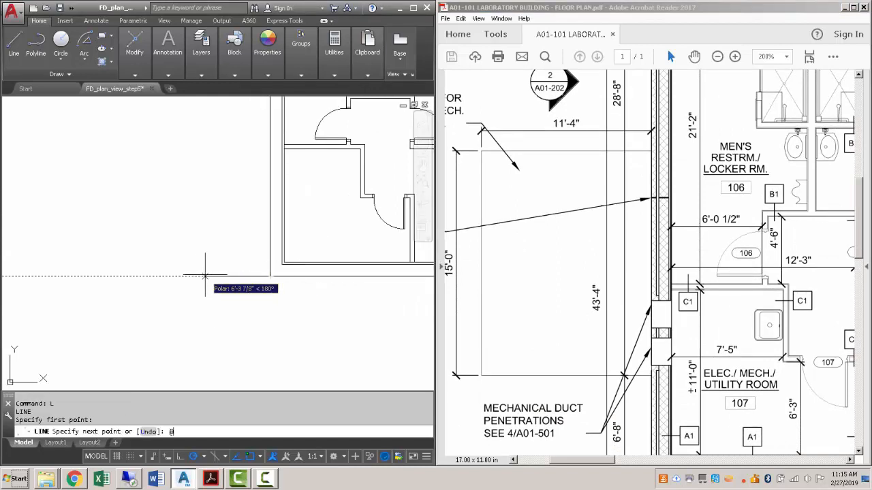
pyautogui.write("@-11'4,0")
pyautogui.press('Return')
pyautogui.press('Escape')
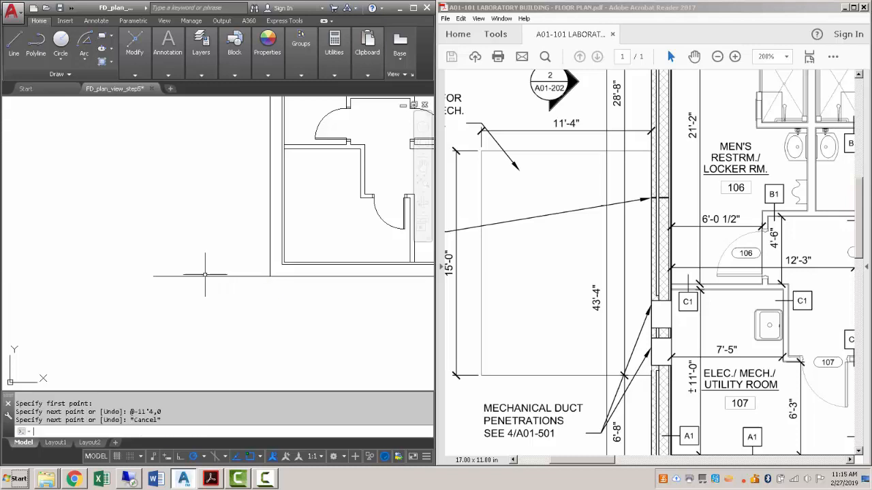
pyautogui.write('0')
pyautogui.press('Return')
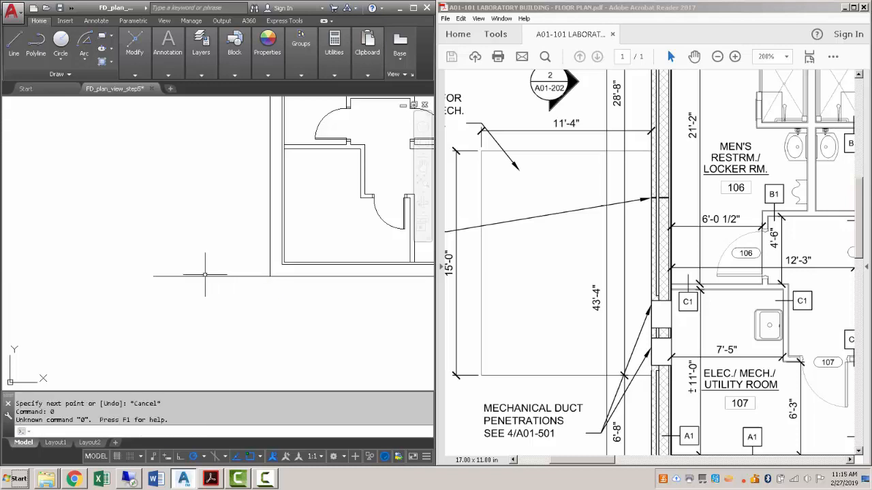
pyautogui.write("6'8")
pyautogui.press('Return')
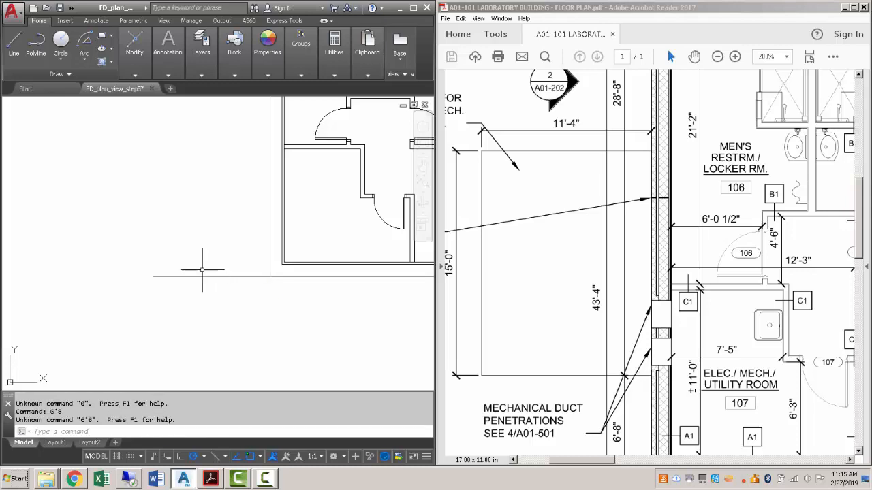
pyautogui.press('Escape')
# Offset the 11'-4" line 6'-8" upward and erase the original line at the building's lower left corner.
pyautogui.write('d')
pyautogui.press('Return')
pyautogui.write("6'8")
pyautogui.press('Return')
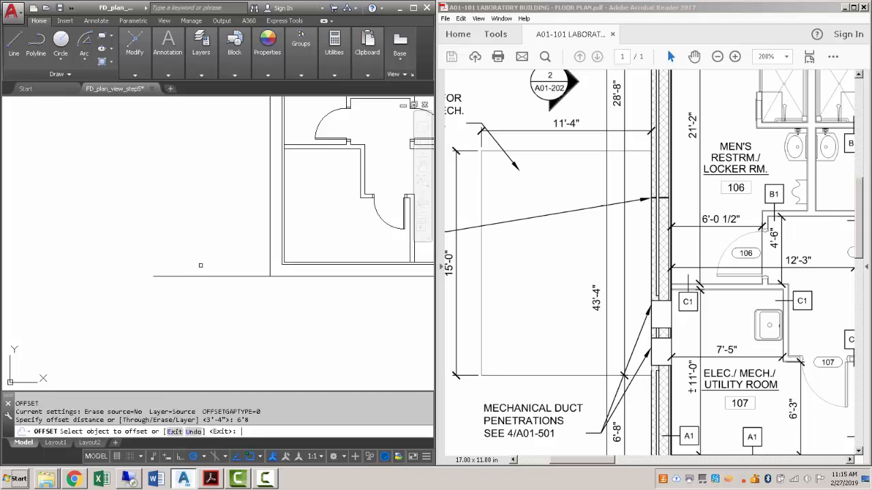
pyautogui.click(196, 275)
pyautogui.click(197, 204)
pyautogui.press('Escape')
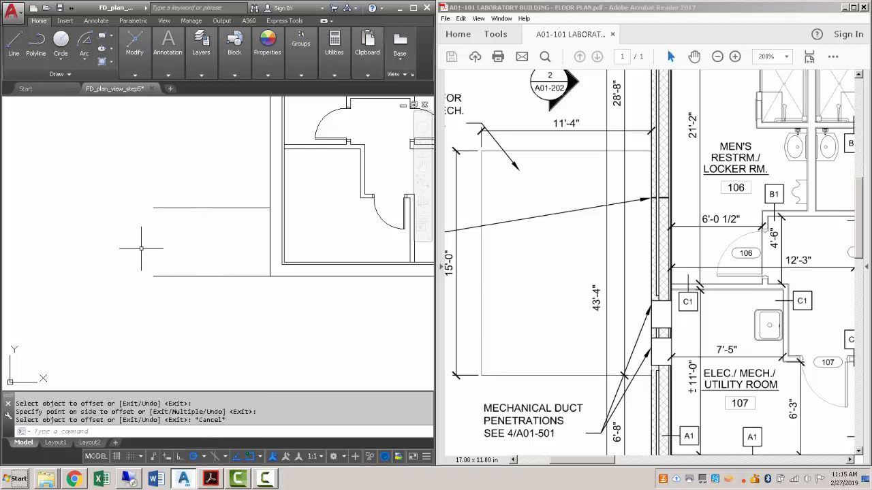
pyautogui.click(134, 248)
pyautogui.click(238, 294)
pyautogui.press('Delete')
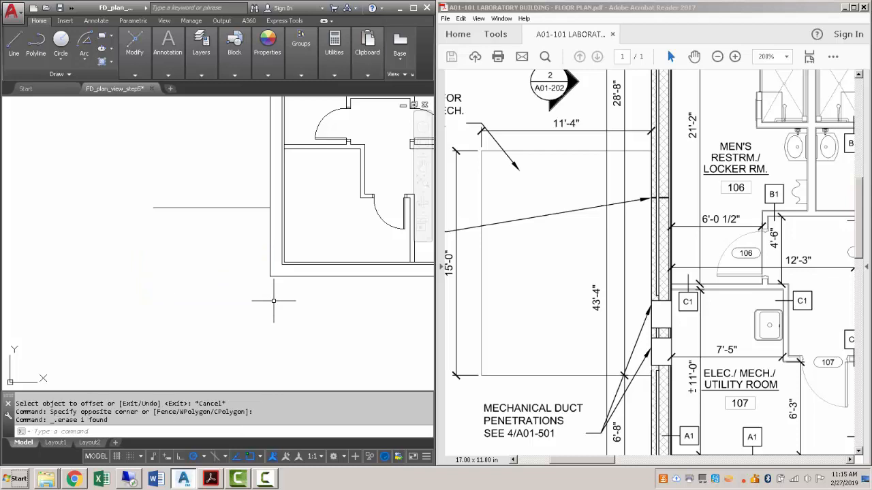
# Check the pad's dimensions in the PDF floor plan and offset the 11'-4" pad line 15' upward.
pyautogui.press('Escape')
pyautogui.moveTo(590, 462); pyautogui.dragTo(584, 461)
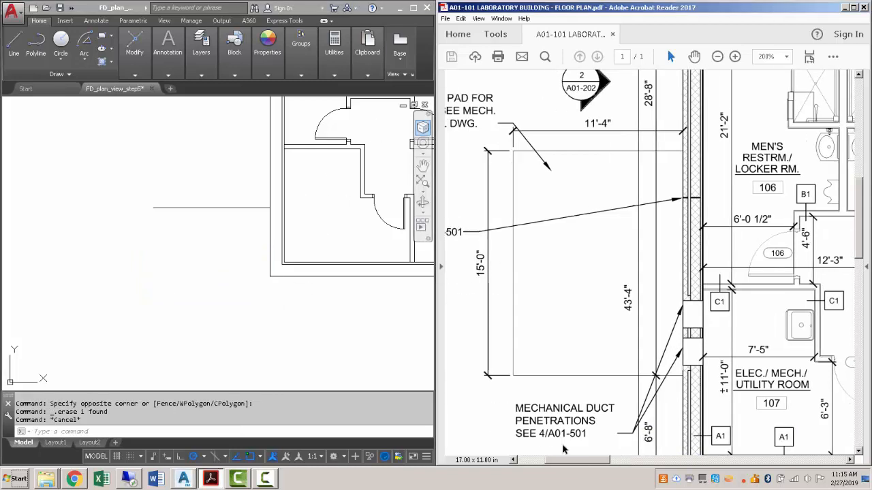
pyautogui.scroll(-5, 269, 251)
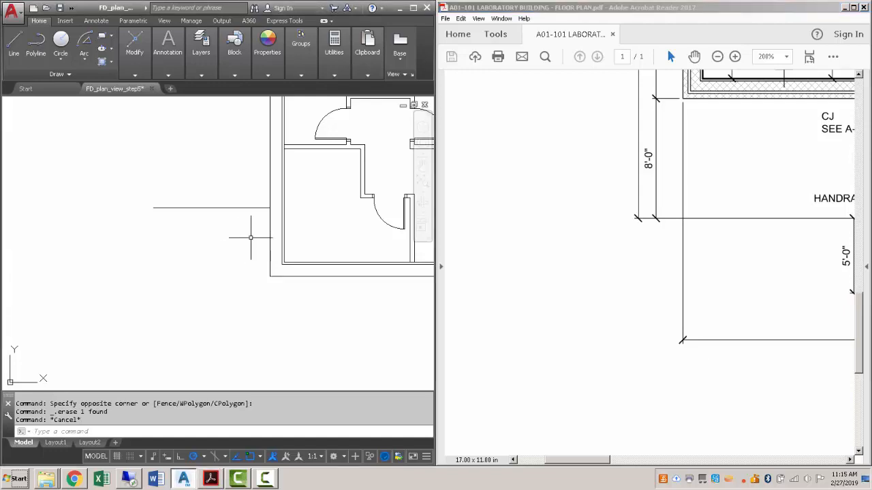
pyautogui.scroll(2, 858, 284)
pyautogui.scroll(9, 859, 285)
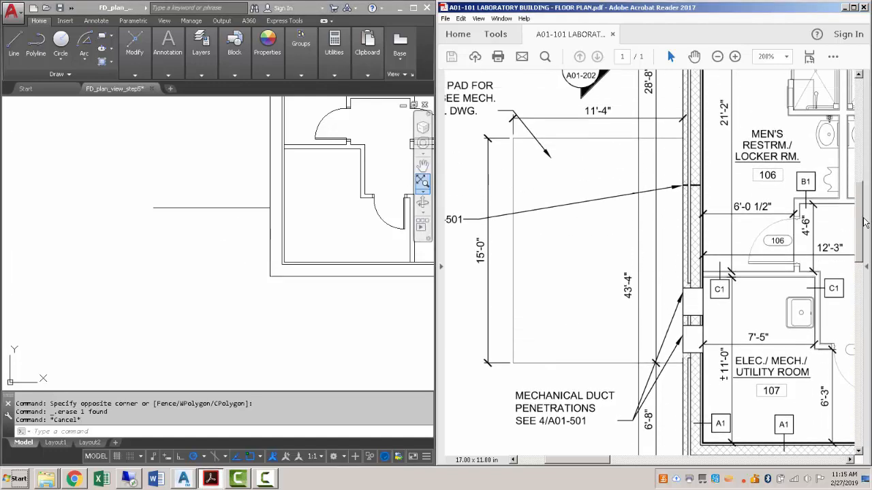
pyautogui.click(279, 303)
pyautogui.write('d')
pyautogui.press('Return')
pyautogui.write('1')
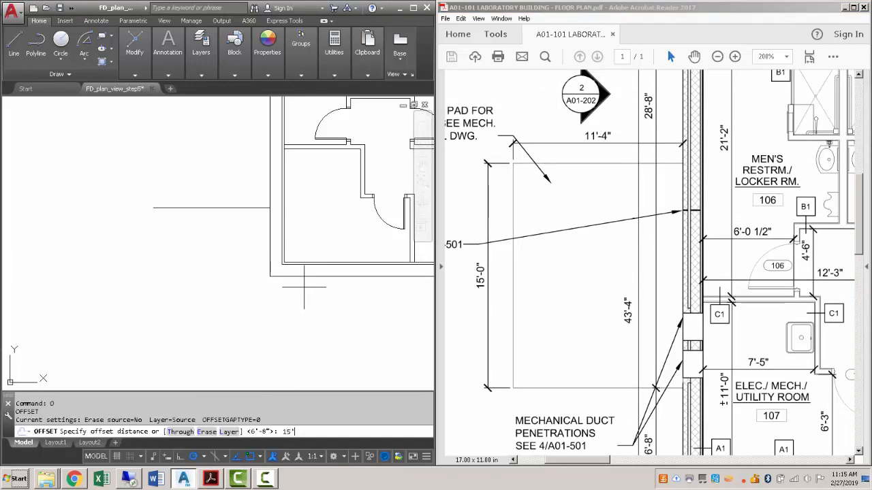
pyautogui.write("5'")
pyautogui.press('Return')
pyautogui.click(202, 207)
pyautogui.click(201, 170)
pyautogui.press('Escape')
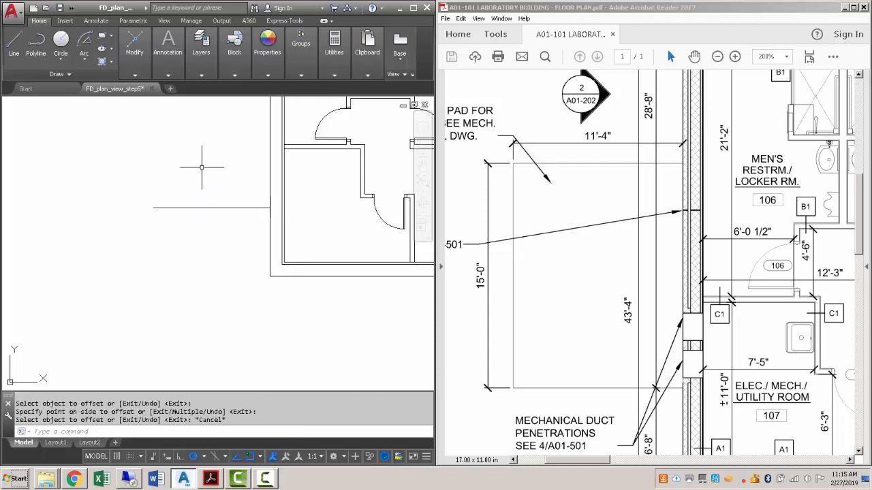
# Draw a vertical line joining the outer left ends of the two horizontal pad lines to close the concrete pad.
pyautogui.moveTo(201, 170); pyautogui.dragTo(214, 297, button='middle')
pyautogui.write('l')
pyautogui.press('Return')
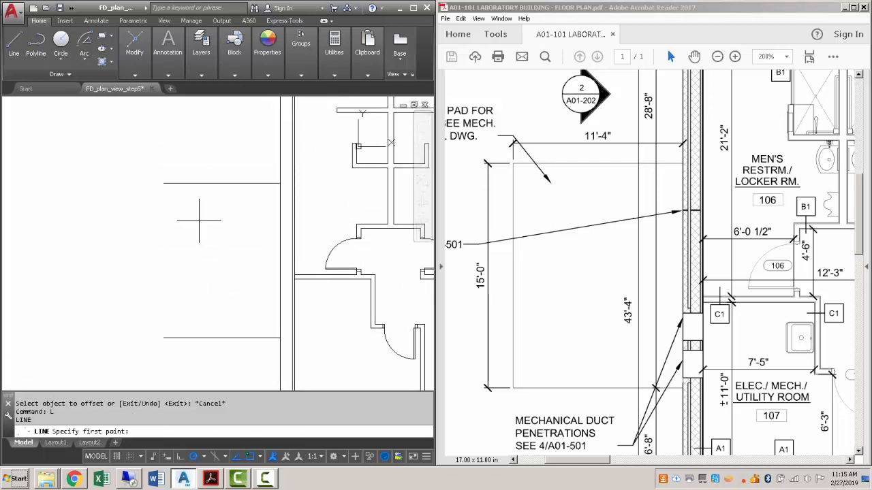
pyautogui.click(163, 182)
pyautogui.click(164, 337)
pyautogui.press('Escape')
pyautogui.scroll(-3, 163, 337)
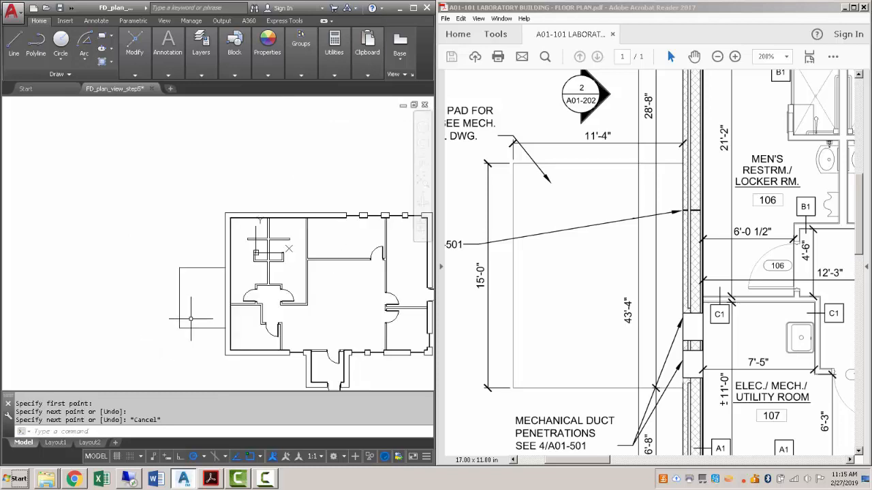
# Check the mechanical duct penetrations note, then open A01-501 LABORATORY BUILDING - DETAILS.pdf from the Architectural_Drawings folder and close it again.
pyautogui.scroll(5, 210, 296)
pyautogui.click(750, 361)
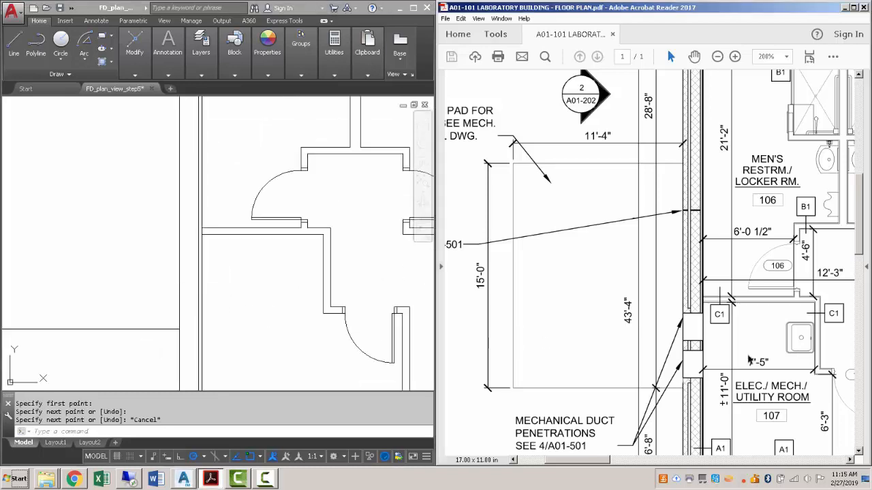
pyautogui.scroll(-1, 604, 411)
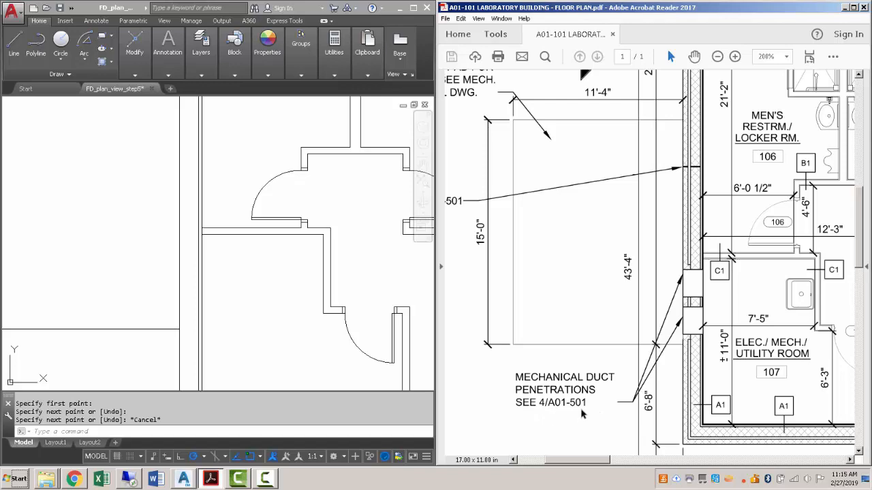
pyautogui.moveTo(44, 482)
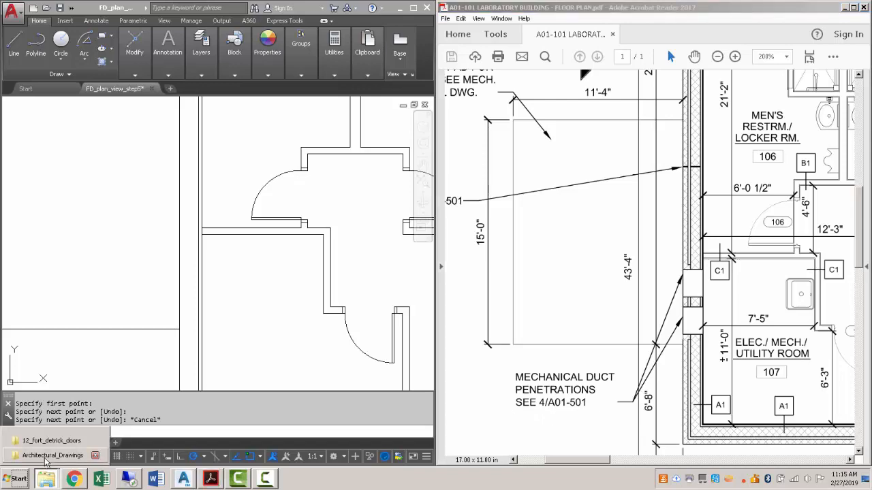
pyautogui.click(45, 467)
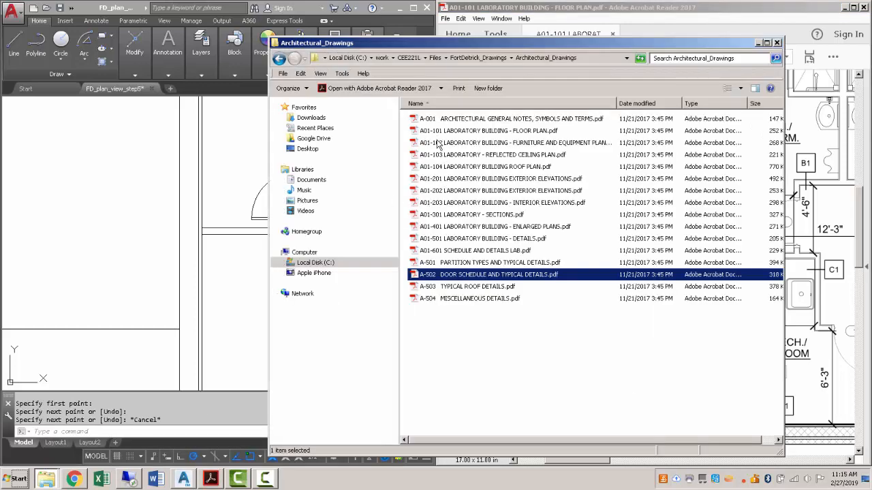
pyautogui.doubleClick(442, 240)
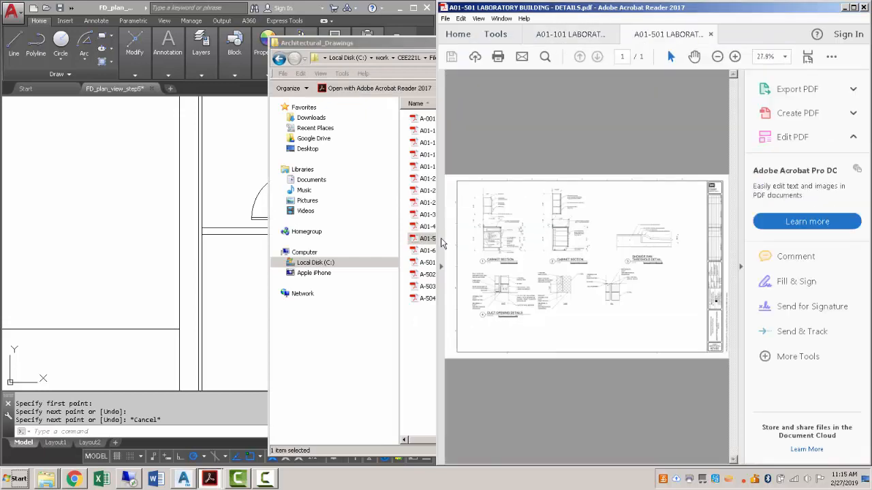
pyautogui.click(711, 34)
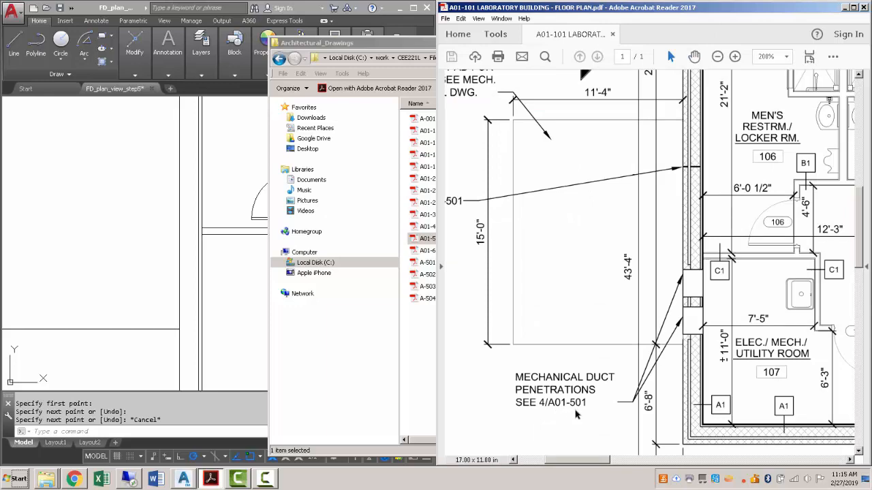
# Reopen A01-501 LABORATORY BUILDING - DETAILS.pdf, examine the head, jamb and sill in the duct opening details, and close the file.
pyautogui.click(410, 314)
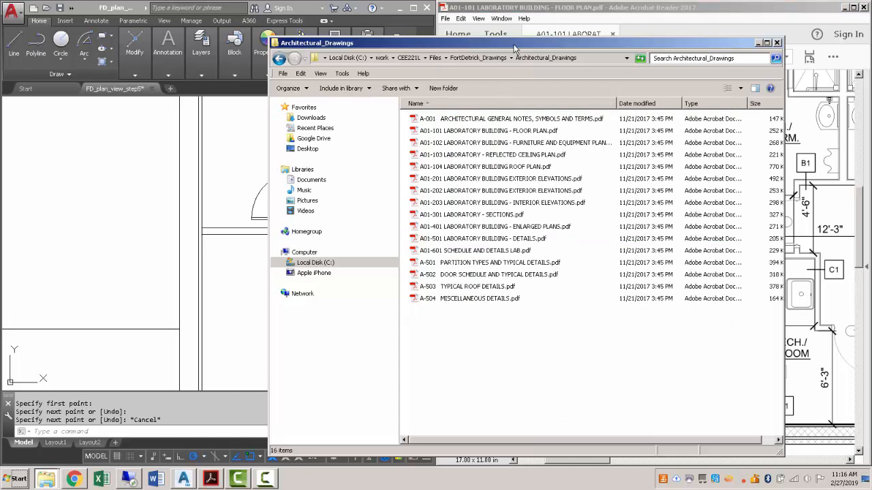
pyautogui.moveTo(516, 48); pyautogui.dragTo(289, 42)
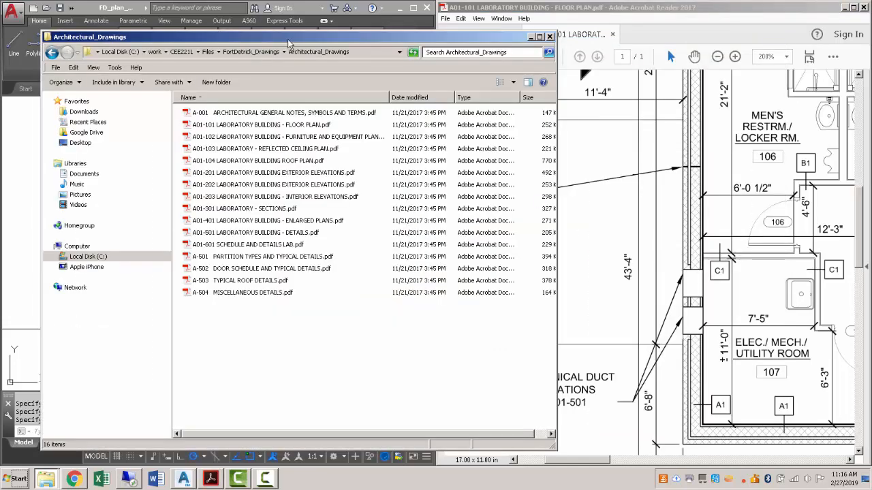
pyautogui.doubleClick(234, 233)
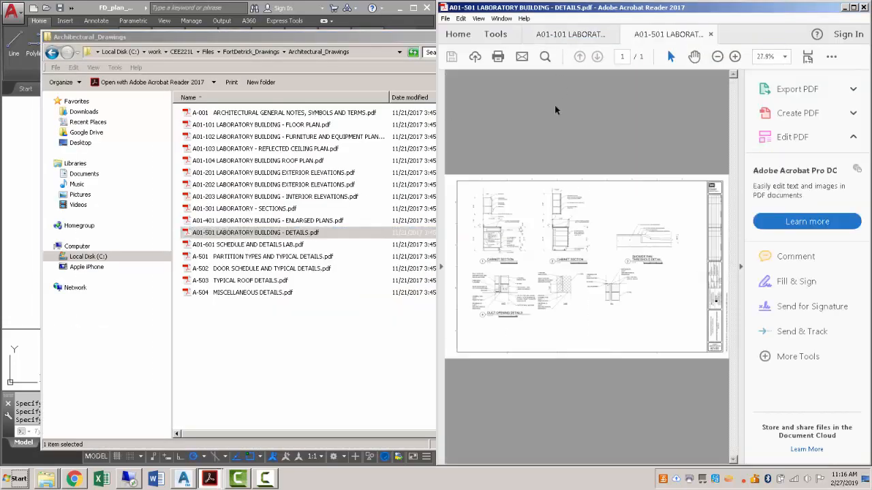
pyautogui.click(854, 8)
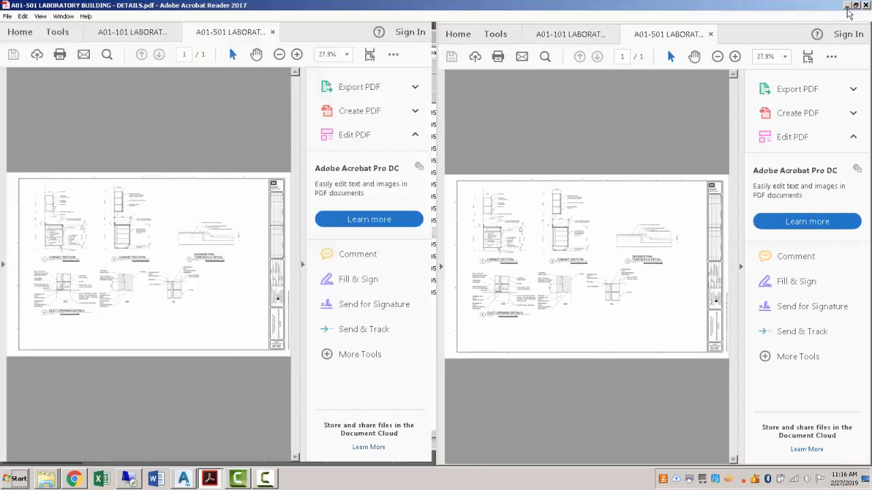
pyautogui.keyDown('ctrl'); pyautogui.scroll(4, 107, 359); pyautogui.keyUp('ctrl')
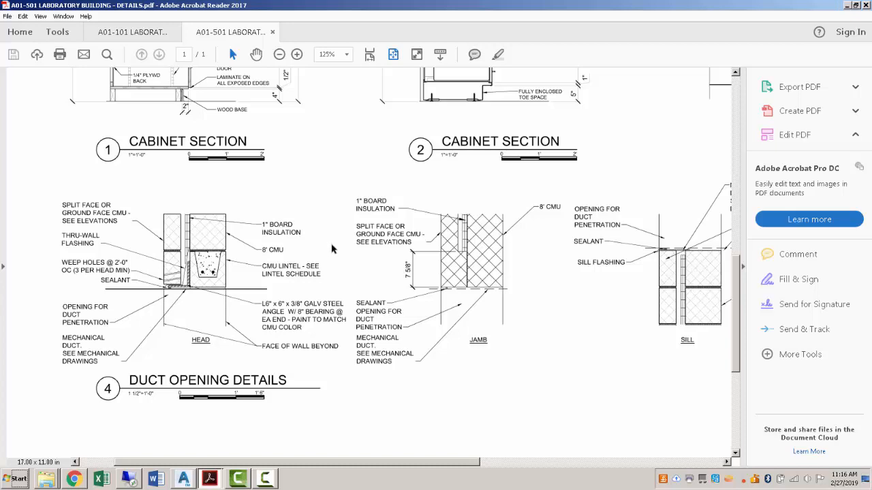
pyautogui.hotkey('ctrl', '0')
pyautogui.press('super+Right')
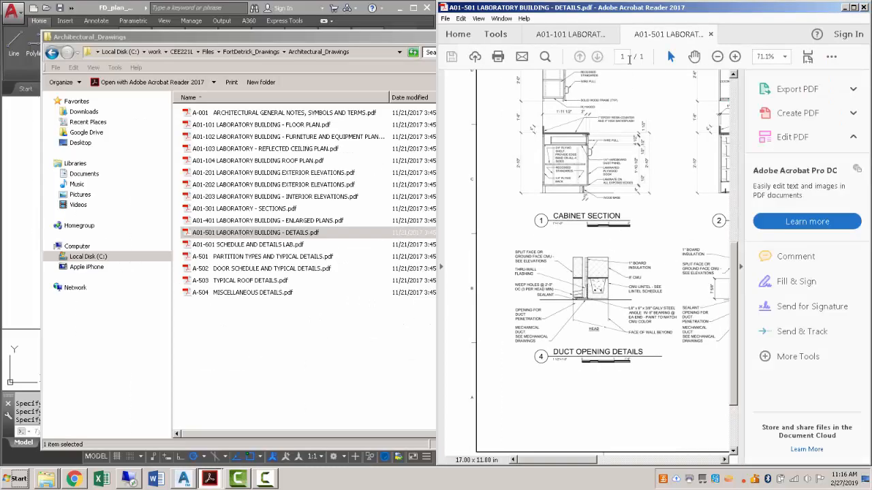
pyautogui.click(710, 34)
# Go to the Mechanical_Drawings folder and open M01-101 LABORATORY BUILDING FLOOR PLAN.pdf.
pyautogui.click(383, 46)
pyautogui.click(251, 51)
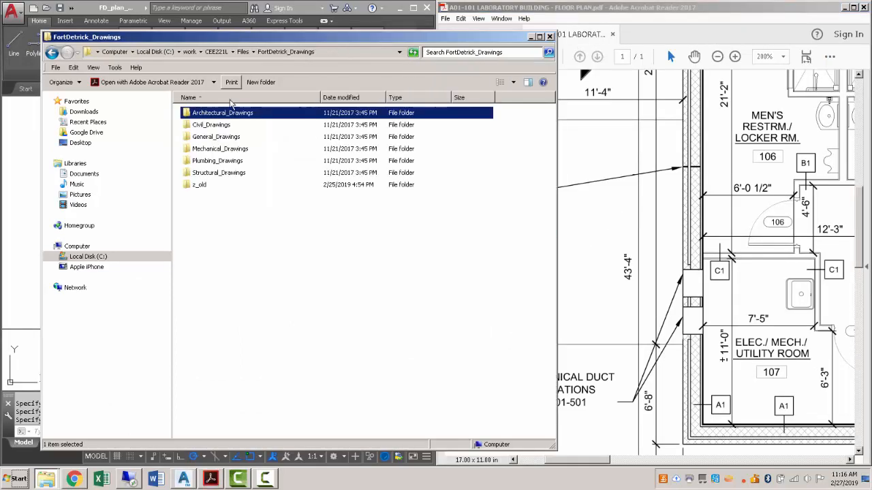
pyautogui.doubleClick(210, 150)
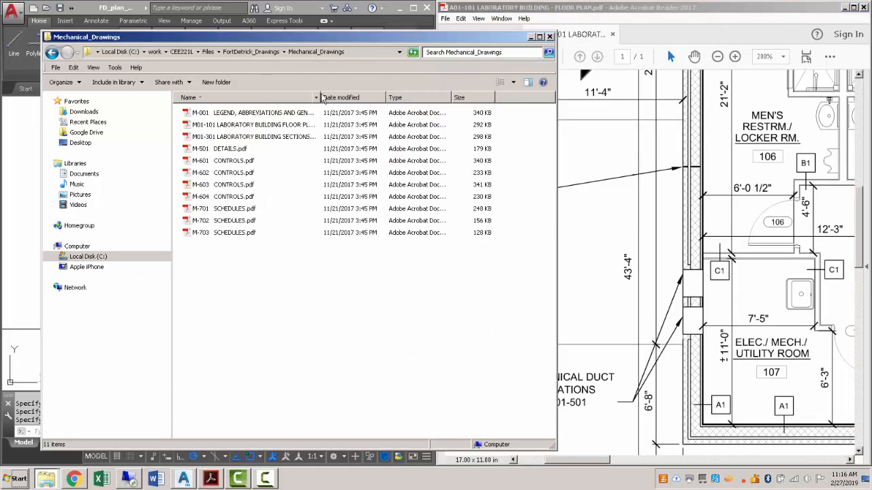
pyautogui.moveTo(323, 94); pyautogui.dragTo(402, 93)
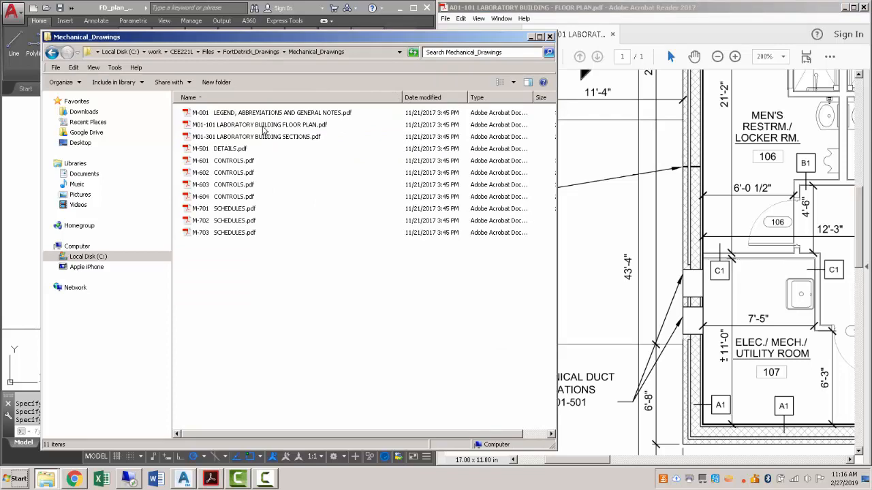
pyautogui.doubleClick(264, 125)
# Examine the duct sizes and wall penetrations beside the equipment pad on the mechanical floor plan.
pyautogui.keyDown('ctrl'); pyautogui.scroll(6, 470, 266); pyautogui.keyUp('ctrl')
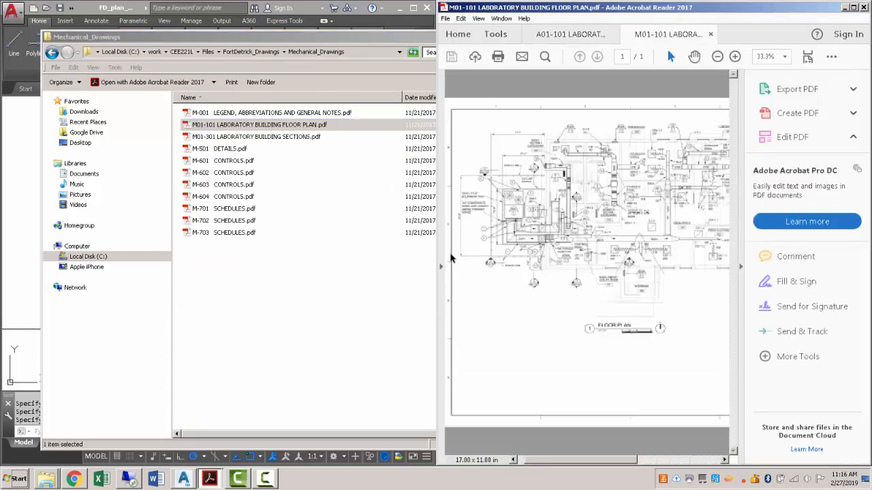
pyautogui.keyDown('ctrl'); pyautogui.scroll(1, 584, 228); pyautogui.keyUp('ctrl')
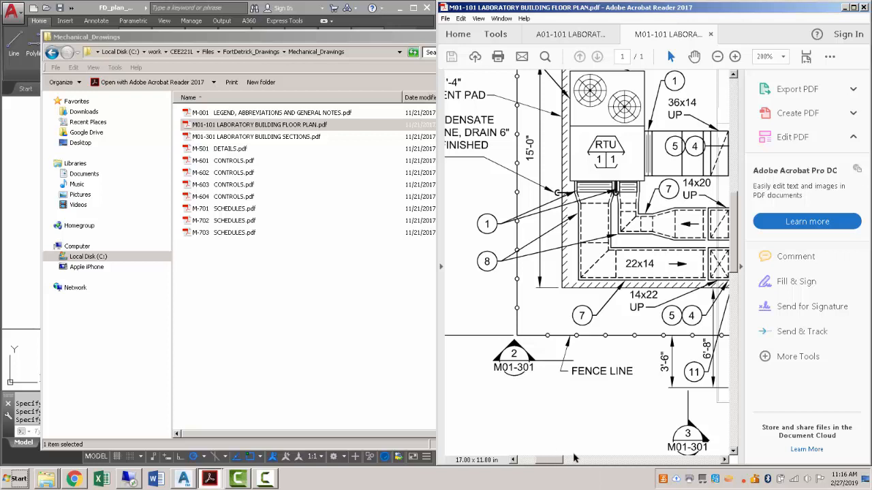
pyautogui.moveTo(557, 461); pyautogui.dragTo(581, 461)
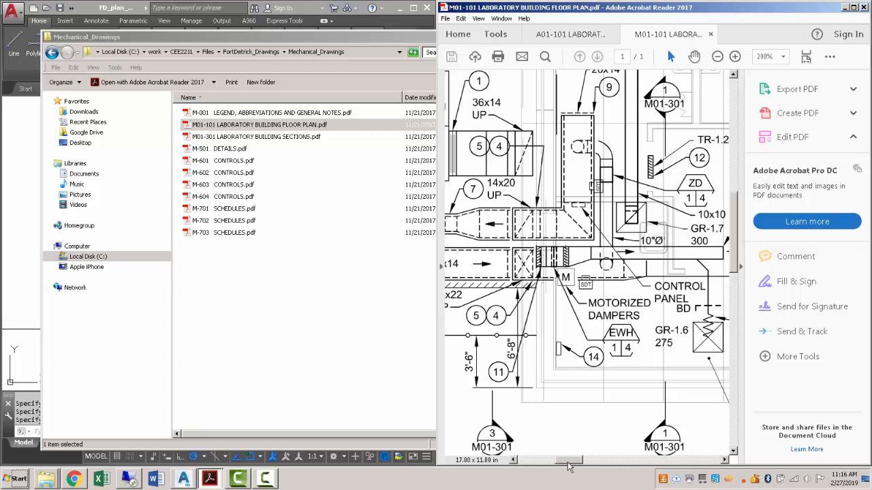
pyautogui.moveTo(569, 462)
pyautogui.mouseDown()
pyautogui.moveTo(553, 463)
pyautogui.moveTo(562, 463)
pyautogui.mouseUp()
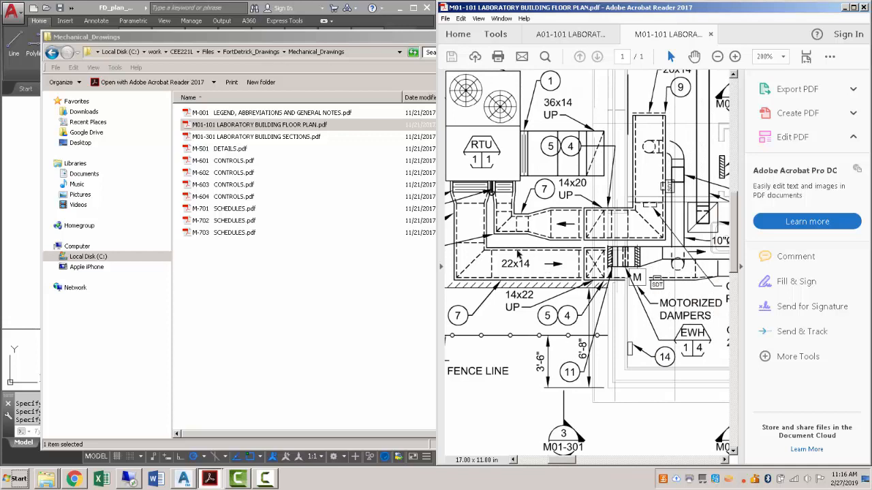
pyautogui.keyDown('ctrl'); pyautogui.scroll(1, 517, 254); pyautogui.keyUp('ctrl')
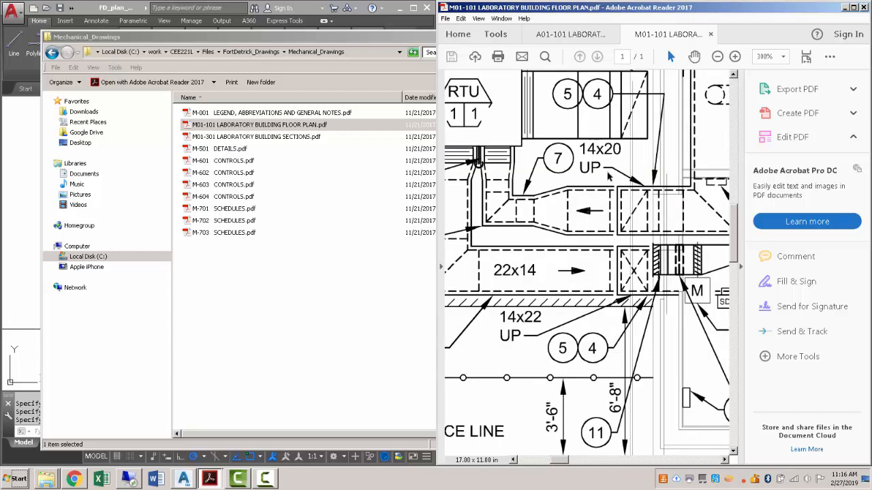
pyautogui.keyDown('ctrl'); pyautogui.scroll(-4, 572, 270); pyautogui.keyUp('ctrl')
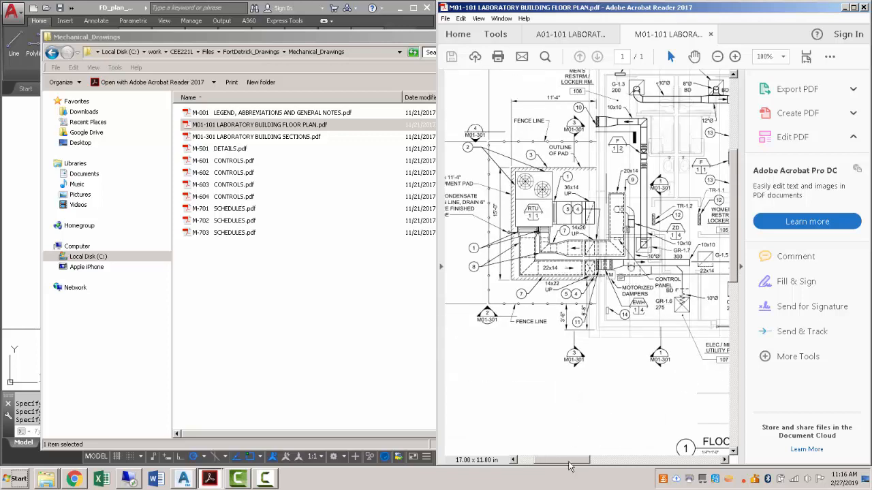
pyautogui.moveTo(570, 462); pyautogui.dragTo(586, 462)
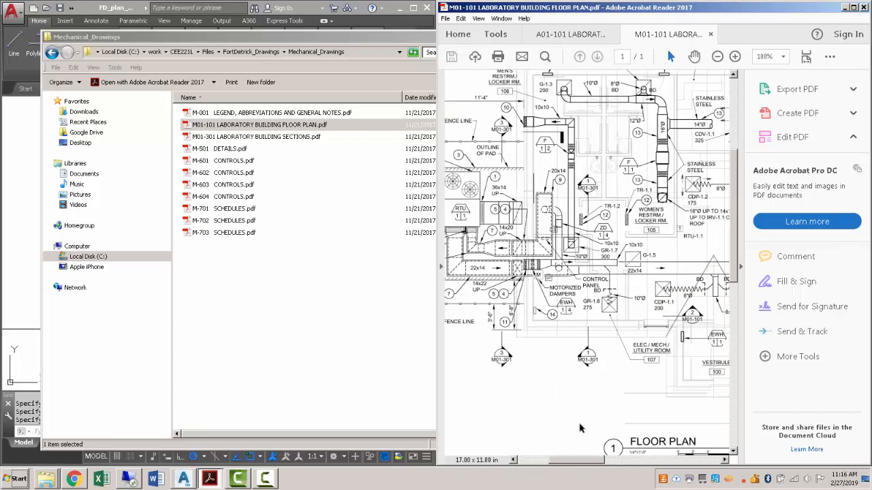
# Open M01-301 LABORATORY BUILDING SECTIONS.pdf and examine the two wall ducts' sizes and their offset from the building corner.
pyautogui.doubleClick(240, 137)
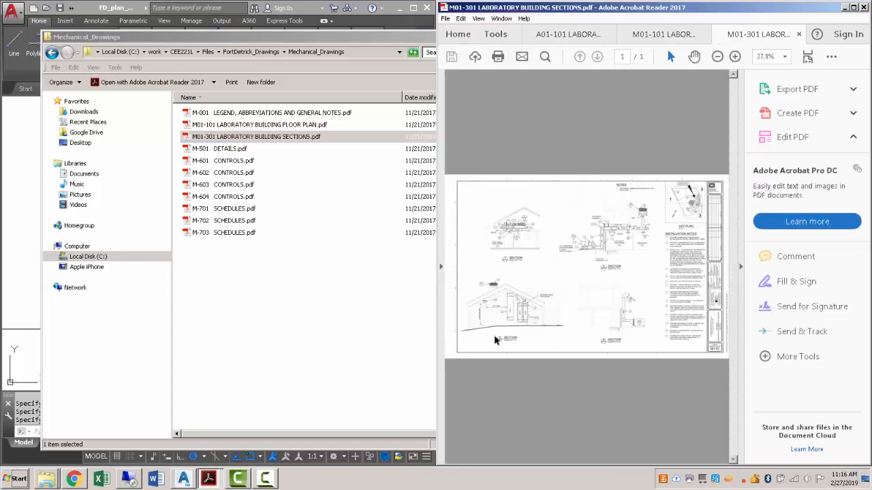
pyautogui.keyDown('ctrl'); pyautogui.scroll(5, 496, 341); pyautogui.keyUp('ctrl')
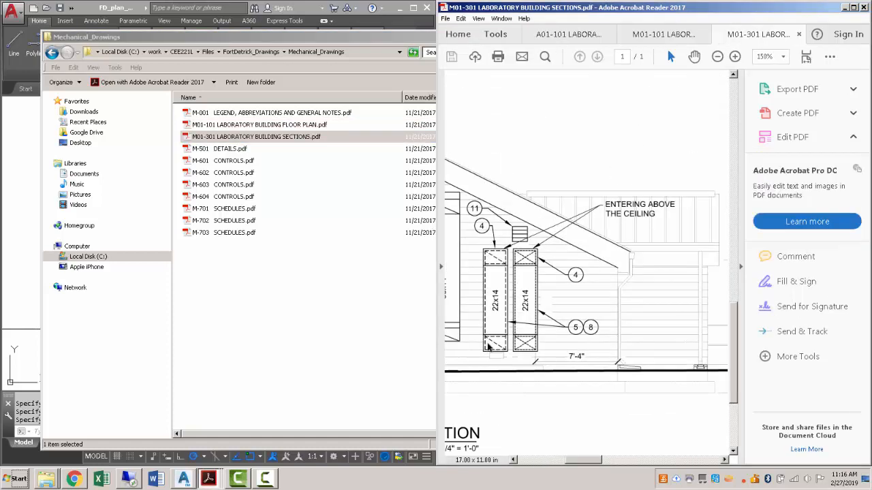
pyautogui.keyDown('ctrl'); pyautogui.scroll(1, 471, 336); pyautogui.keyUp('ctrl')
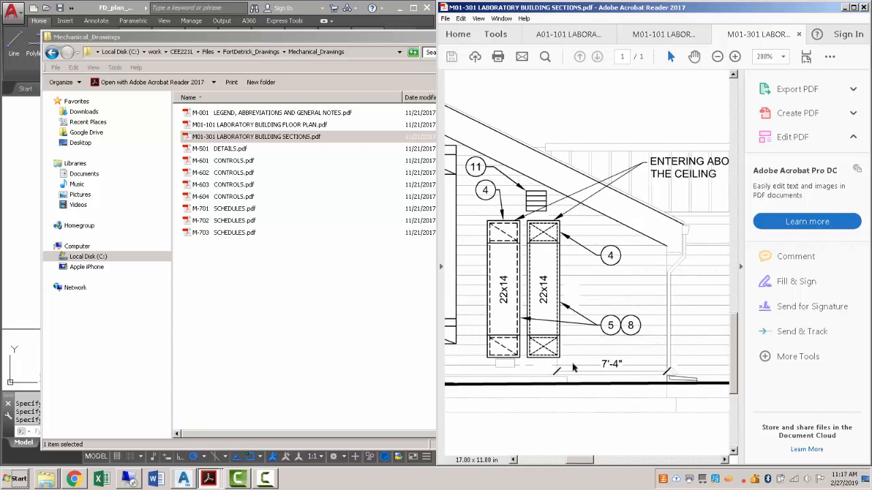
# Draw a short horizontal line across the left exterior wall's thickness, starting at the building's lower-left outer corner.
pyautogui.click(20, 169)
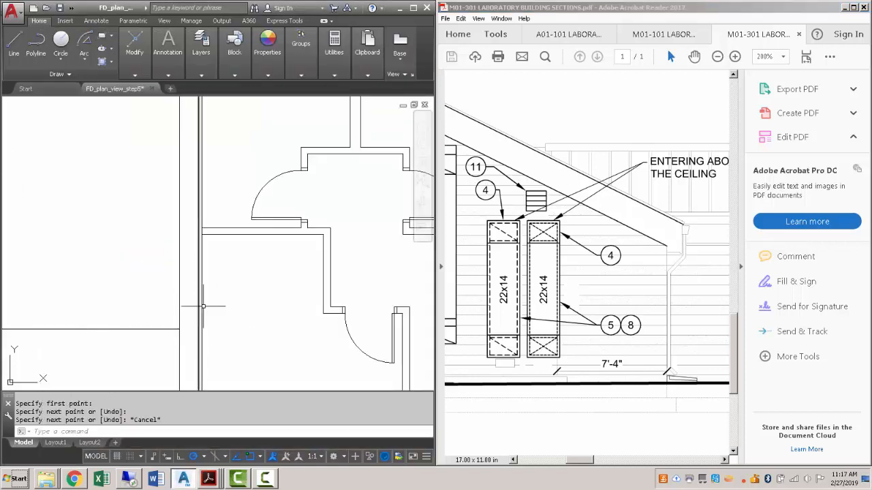
pyautogui.scroll(3, 202, 297)
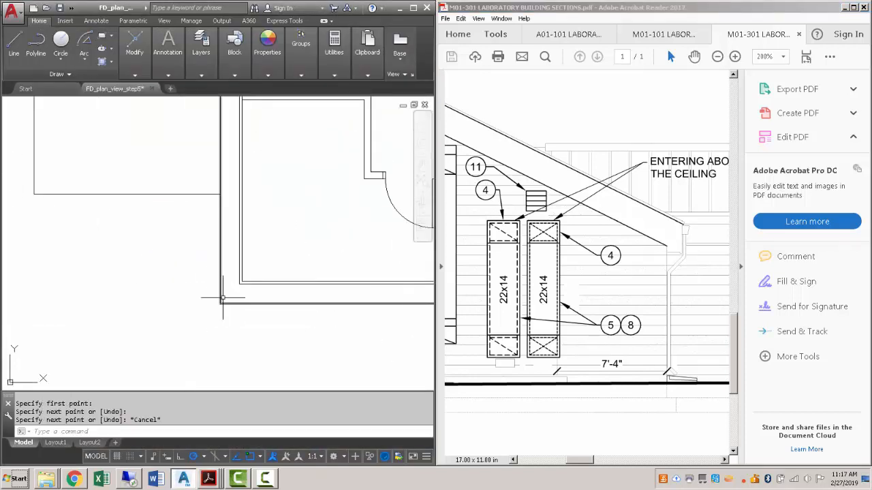
pyautogui.write('l')
pyautogui.press('Return')
pyautogui.click(220, 304)
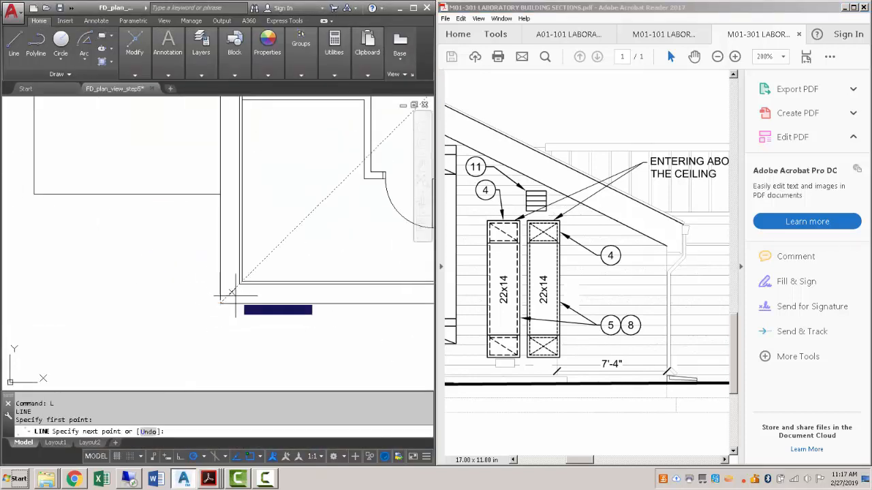
pyautogui.scroll(2, 237, 288)
pyautogui.press('Escape')
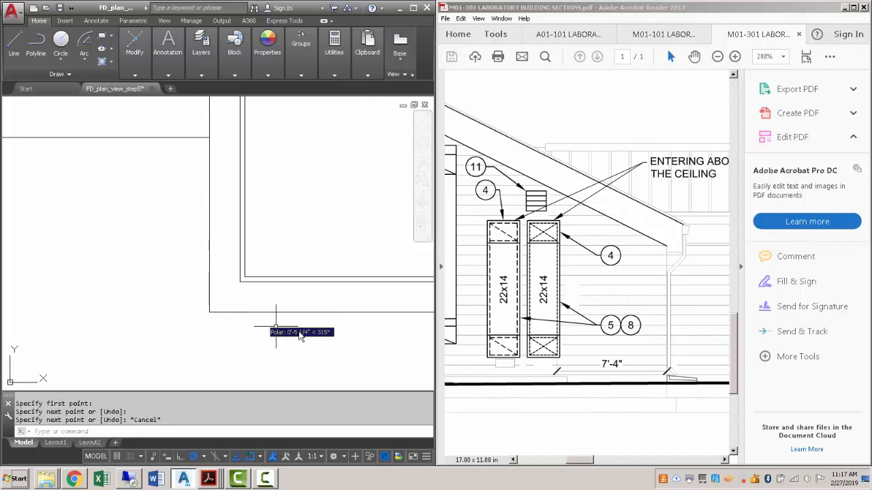
# Offset the corner line 7'-4" upward along the left exterior wall and delete the original line.
pyautogui.write('o')
pyautogui.press('Return')
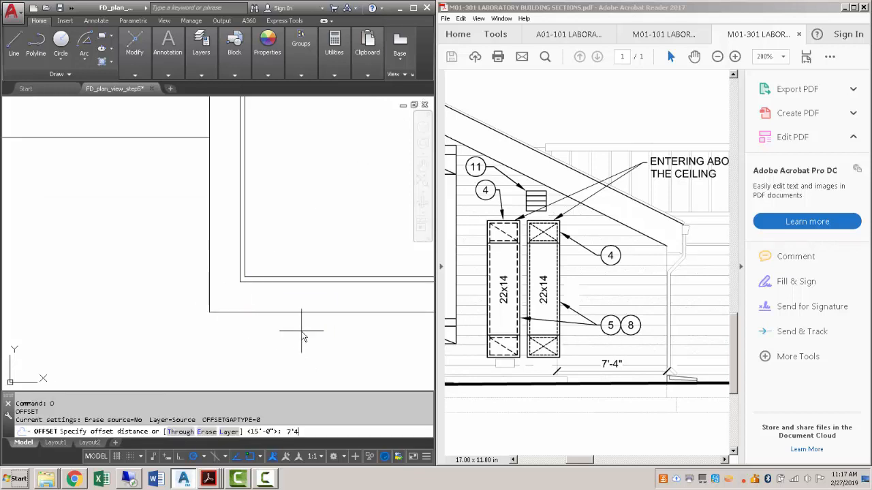
pyautogui.write("7'4")
pyautogui.press('Return')
pyautogui.click(218, 312)
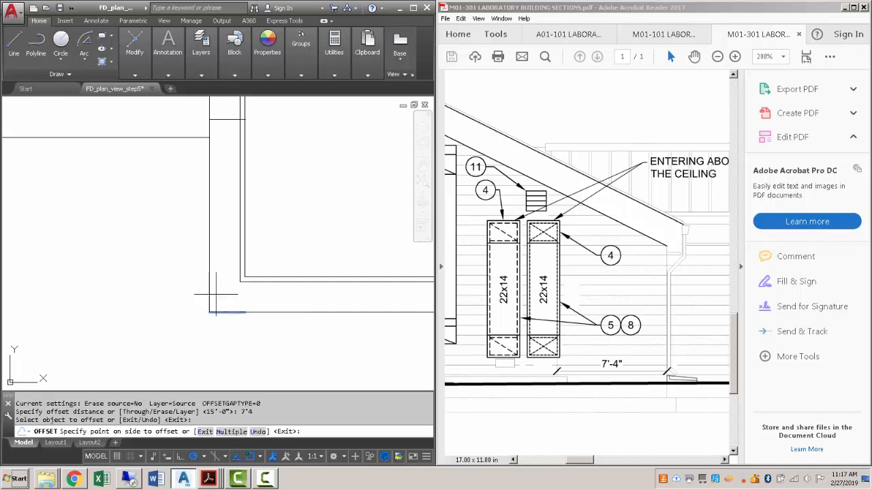
pyautogui.click(220, 181)
pyautogui.press('Escape')
pyautogui.click(187, 296)
pyautogui.click(253, 325)
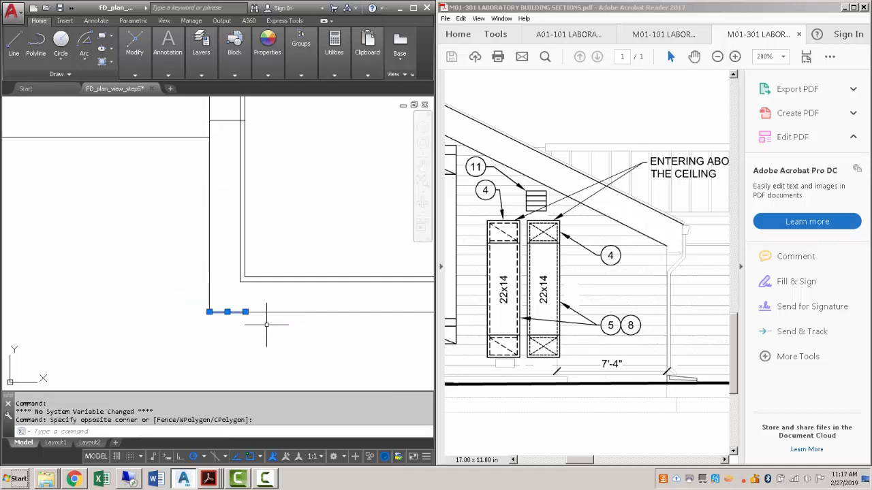
pyautogui.press('Delete')
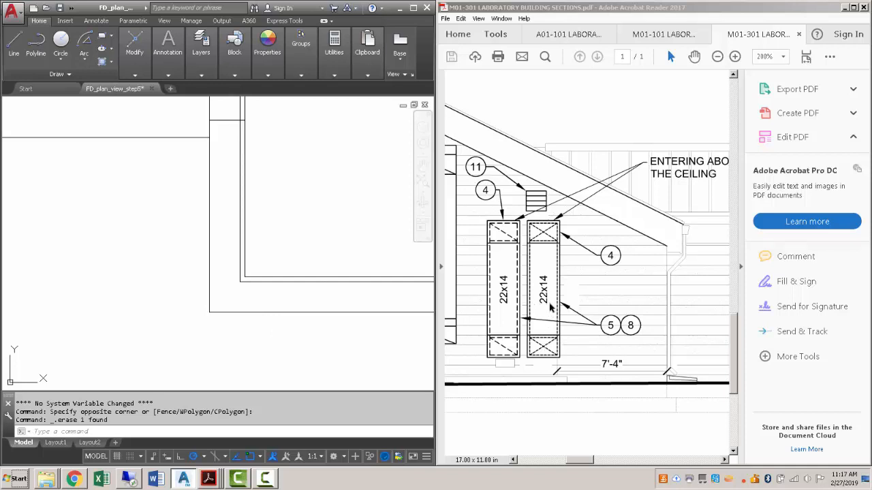
# Examine the installation notes on M01-301 and the 22x14 duct sizes and spacing in section 3.
pyautogui.scroll(-3, 543, 322)
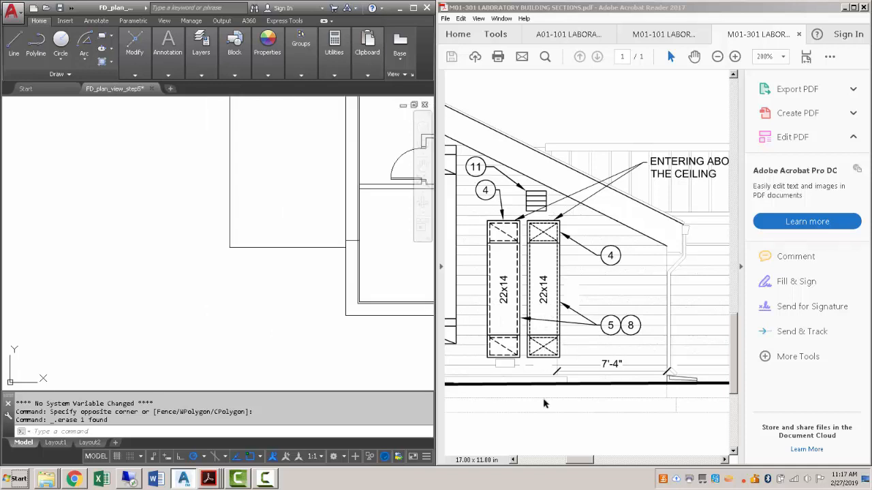
pyautogui.click(546, 418)
pyautogui.keyDown('ctrl'); pyautogui.scroll(-4, 541, 368); pyautogui.keyUp('ctrl')
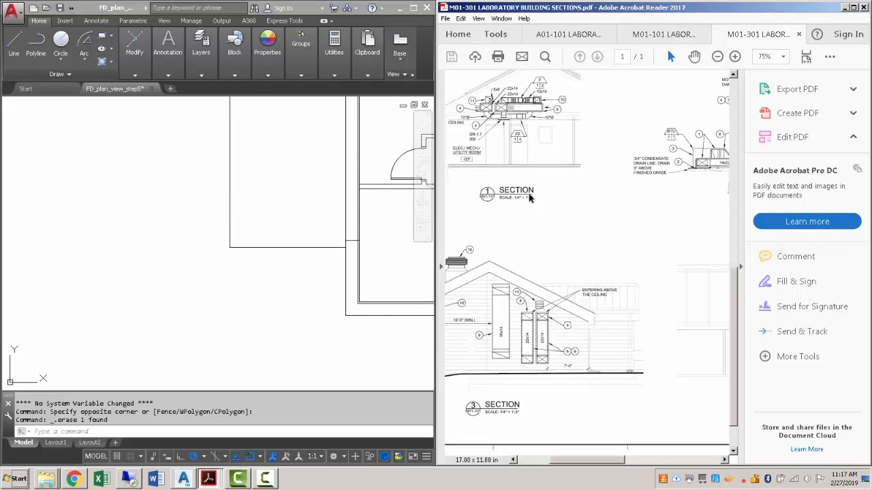
pyautogui.moveTo(586, 467)
pyautogui.mouseDown()
pyautogui.moveTo(559, 468)
pyautogui.moveTo(646, 470)
pyautogui.mouseUp()
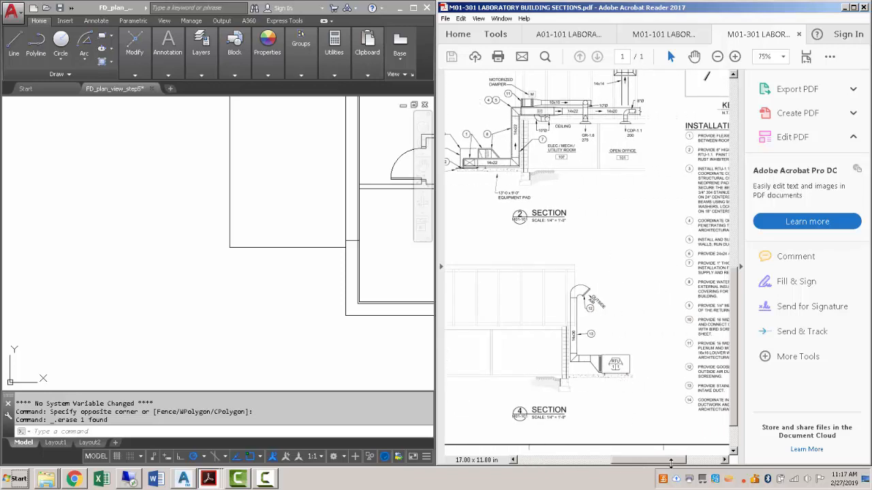
pyautogui.keyDown('ctrl'); pyautogui.scroll(2, 660, 178); pyautogui.keyUp('ctrl')
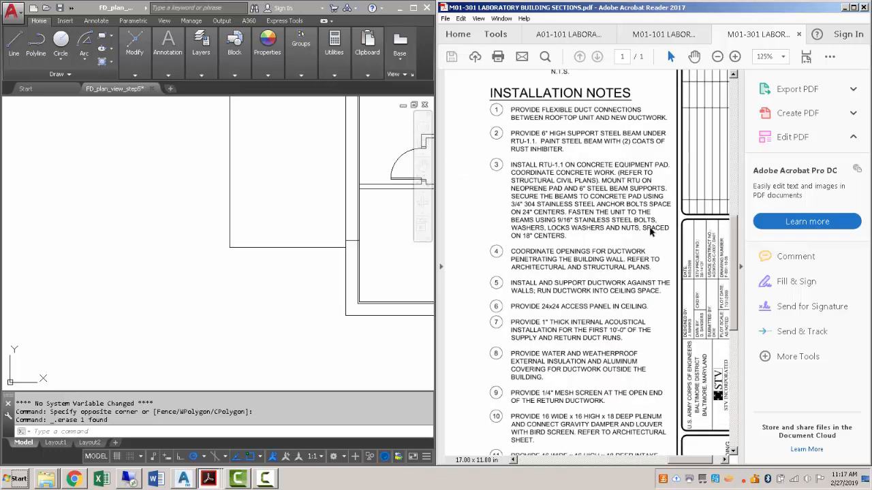
pyautogui.scroll(-5, 651, 232)
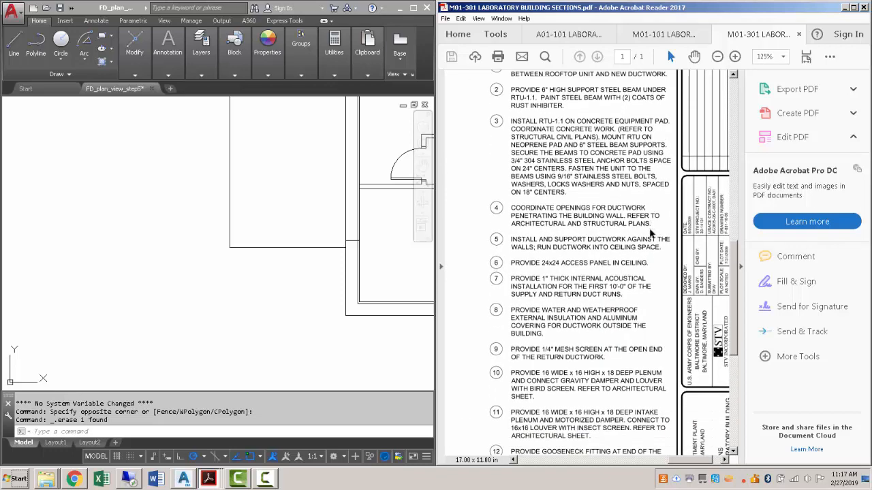
pyautogui.scroll(-2, 650, 235)
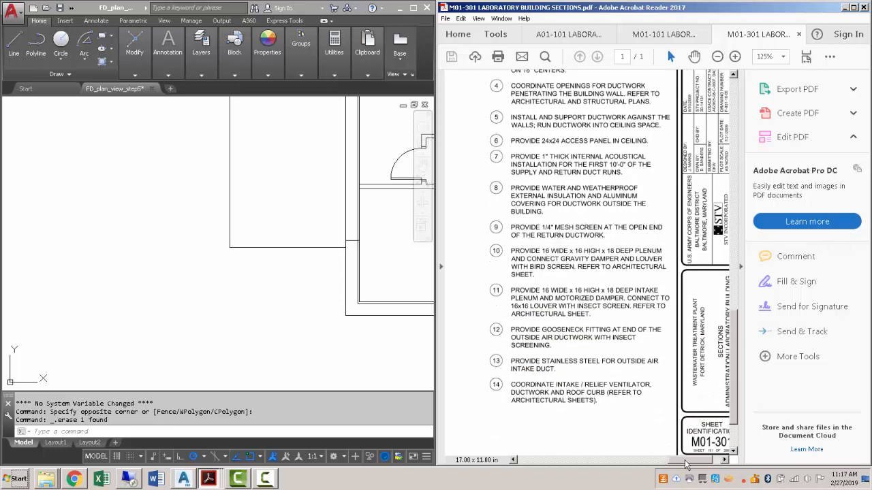
pyautogui.moveTo(687, 460)
pyautogui.mouseDown()
pyautogui.moveTo(519, 459)
pyautogui.moveTo(594, 463)
pyautogui.mouseUp()
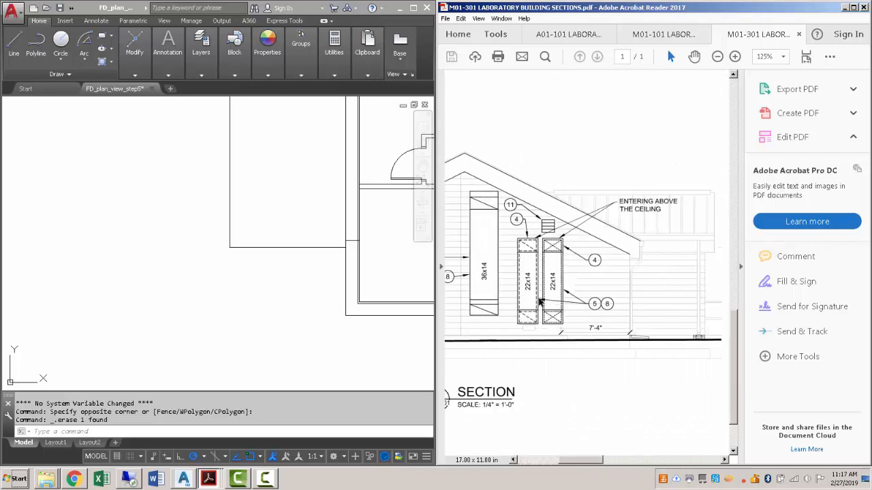
pyautogui.keyDown('ctrl'); pyautogui.scroll(4, 540, 302); pyautogui.keyUp('ctrl')
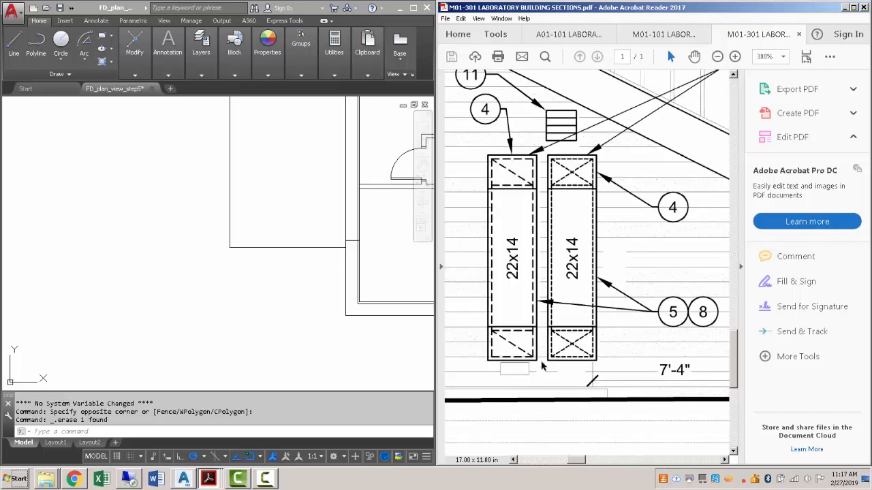
# Try to offset the first duct opening's edge line by 22 inches along the left exterior wall.
pyautogui.click(206, 323)
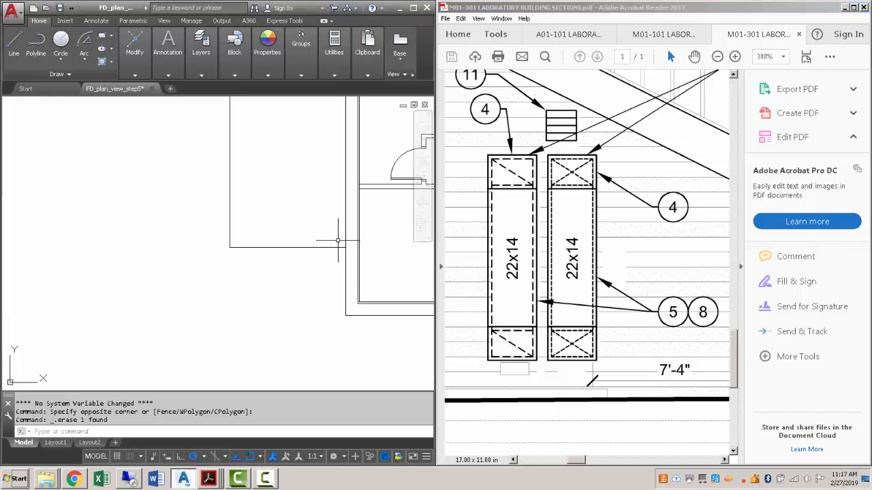
pyautogui.write('o')
pyautogui.press('Return')
pyautogui.write('22')
pyautogui.press('Return')
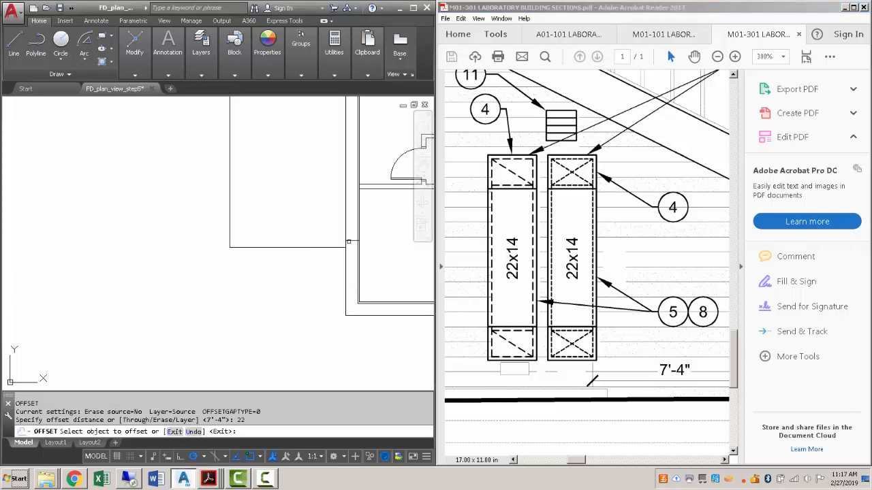
pyautogui.click(348, 241)
pyautogui.click(353, 210)
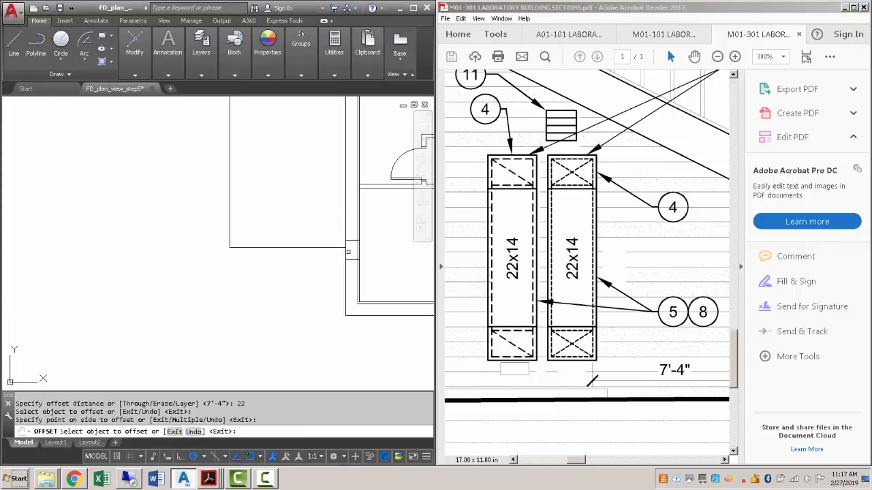
pyautogui.press('Escape')
# Offset the first duct opening's lower edge line 22 inches upward to form its upper edge.
pyautogui.write('o')
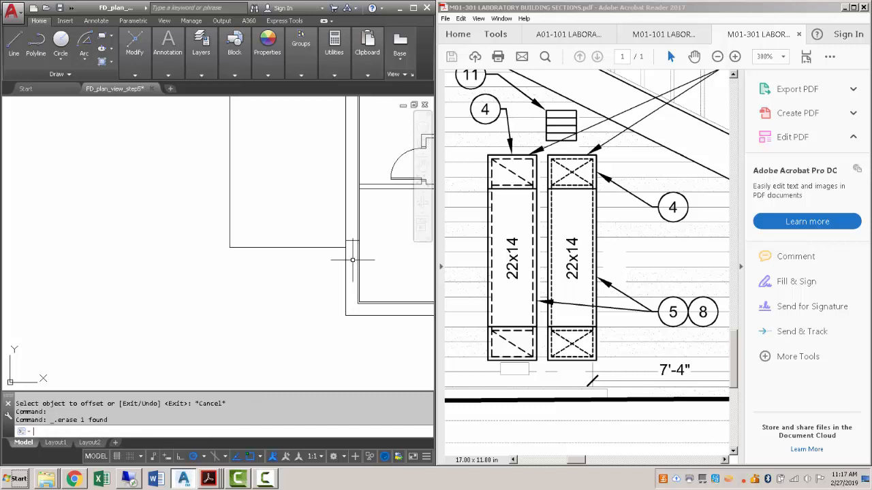
pyautogui.press('Return')
pyautogui.write('22')
pyautogui.press('Return')
pyautogui.click(348, 241)
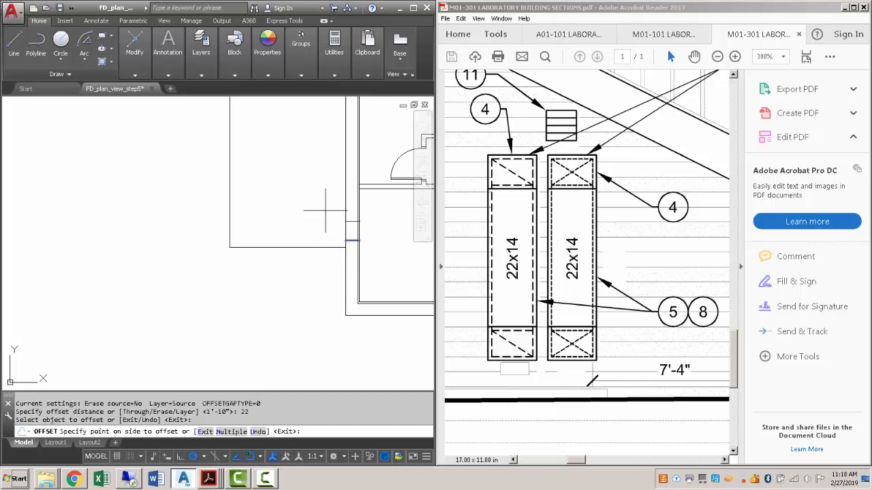
pyautogui.click(306, 158)
pyautogui.press('Return')
# Offset the first duct opening's upper edge line 6 inches upward to start the second opening.
pyautogui.write('o')
pyautogui.press('Return')
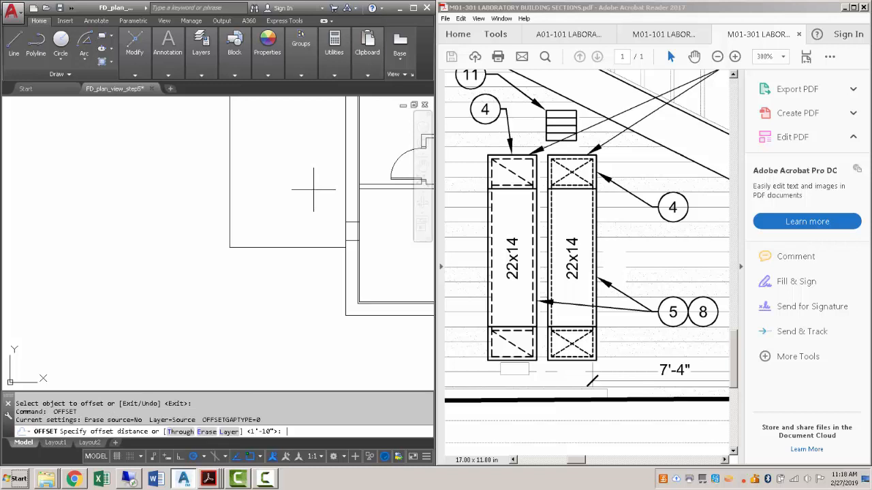
pyautogui.write('6')
pyautogui.press('Return')
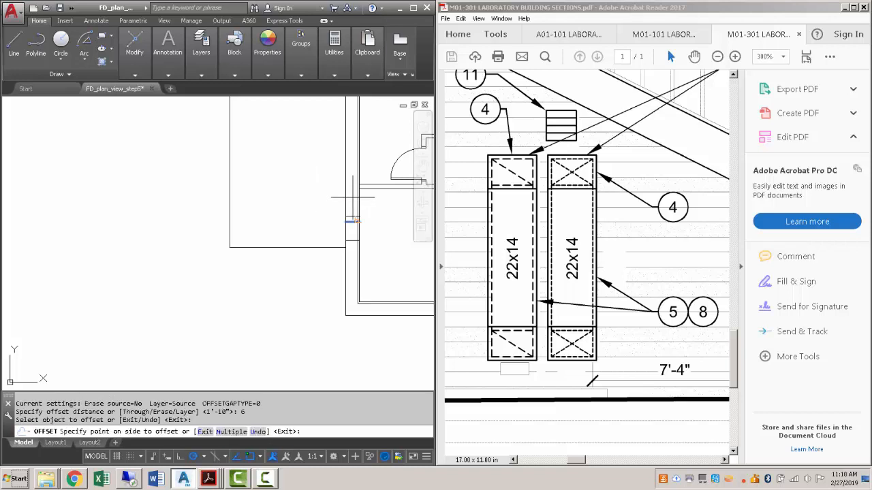
pyautogui.click(354, 221)
pyautogui.click(339, 213)
pyautogui.press('Return')
# Offset the second duct opening's lower edge line 22 inches upward to form its upper edge.
pyautogui.press('Return')
pyautogui.press('Return')
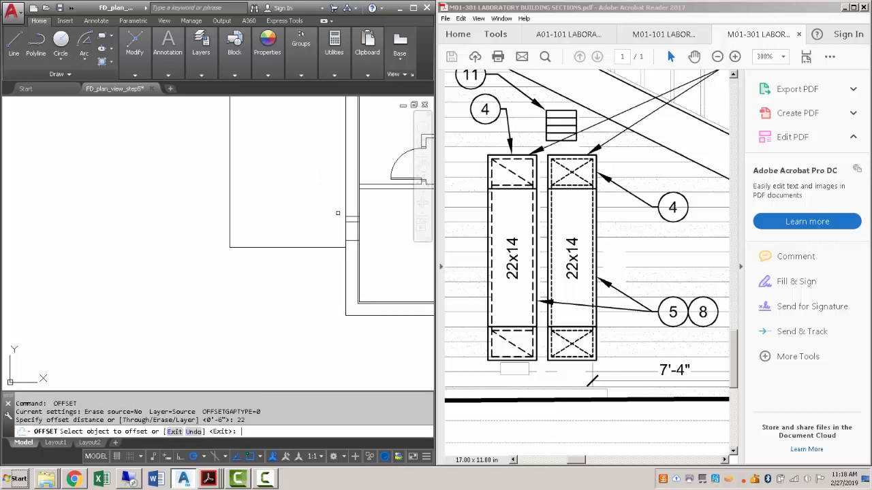
pyautogui.click(354, 217)
pyautogui.click(322, 148)
pyautogui.press('Escape')
# Trim the wall's inner layer line out of both 22-inch duct openings, using all objects as cutting edges.
pyautogui.scroll(2, 347, 215)
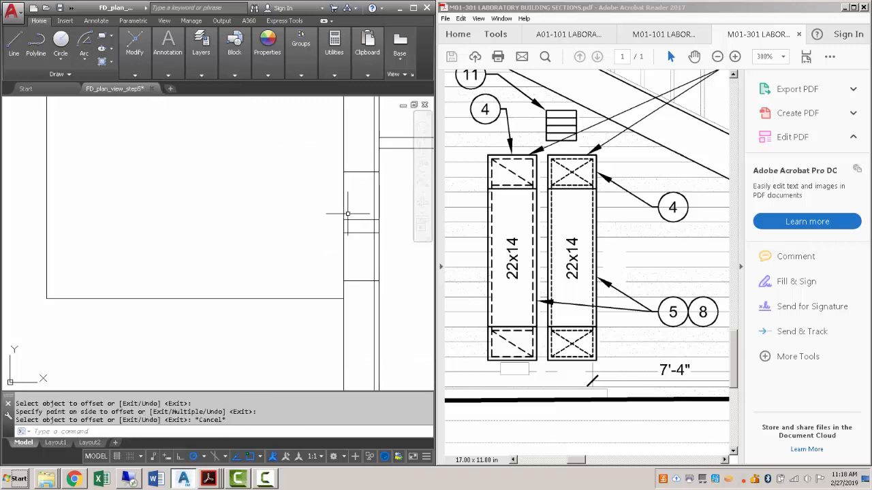
pyautogui.moveTo(374, 224); pyautogui.dragTo(290, 225, button='middle')
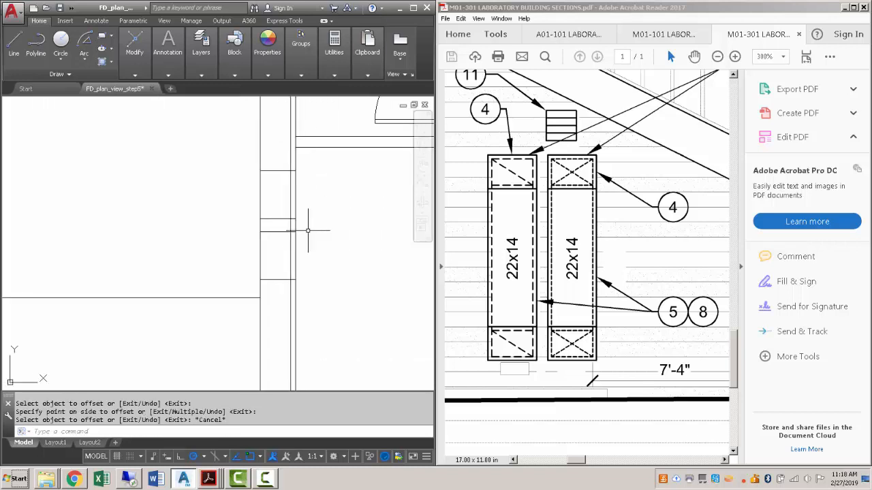
pyautogui.write('tr')
pyautogui.press('Return')
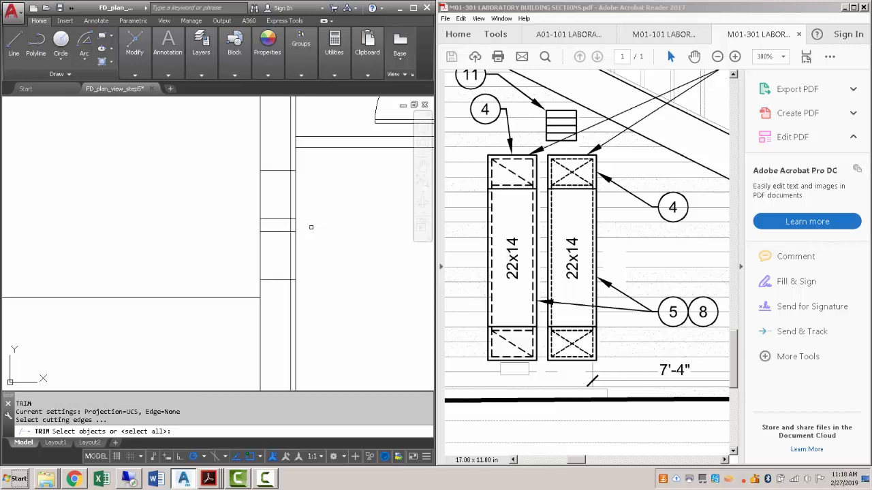
pyautogui.press('Return')
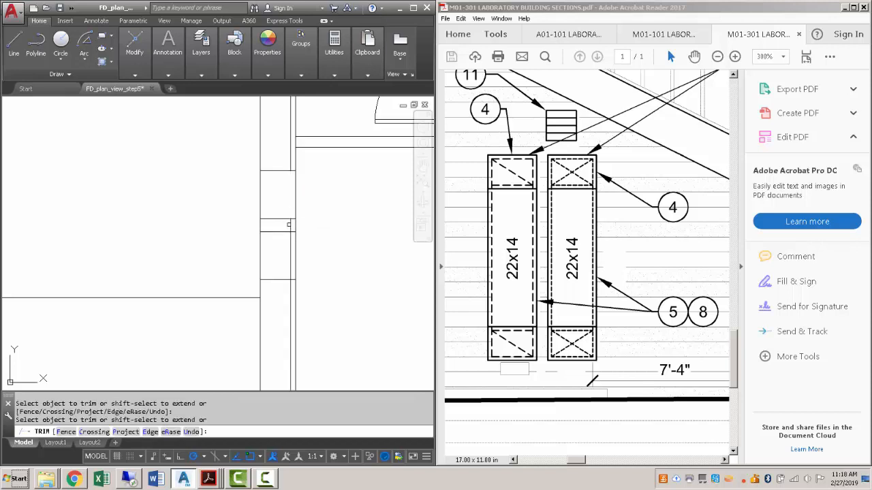
pyautogui.click(290, 241)
pyautogui.press('Escape')
pyautogui.scroll(-4, 315, 212)
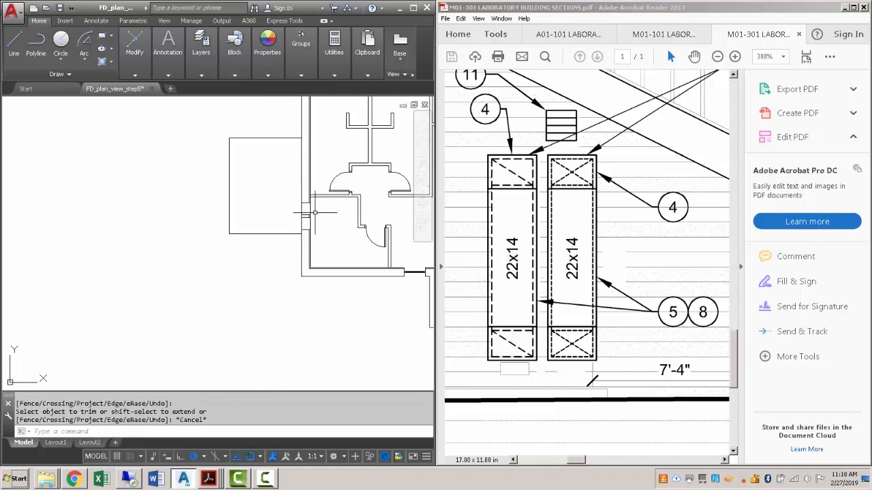
# Close the M01-301 and M01-101 mechanical PDFs to return to the A01-101 floor plan.
pyautogui.moveTo(352, 229)
pyautogui.mouseDown(button='middle')
pyautogui.moveTo(253, 231)
pyautogui.moveTo(261, 227)
pyautogui.moveTo(216, 244)
pyautogui.mouseUp(button='middle')
pyautogui.scroll(4, 228, 214)
pyautogui.scroll(-4, 222, 216)
pyautogui.click(799, 34)
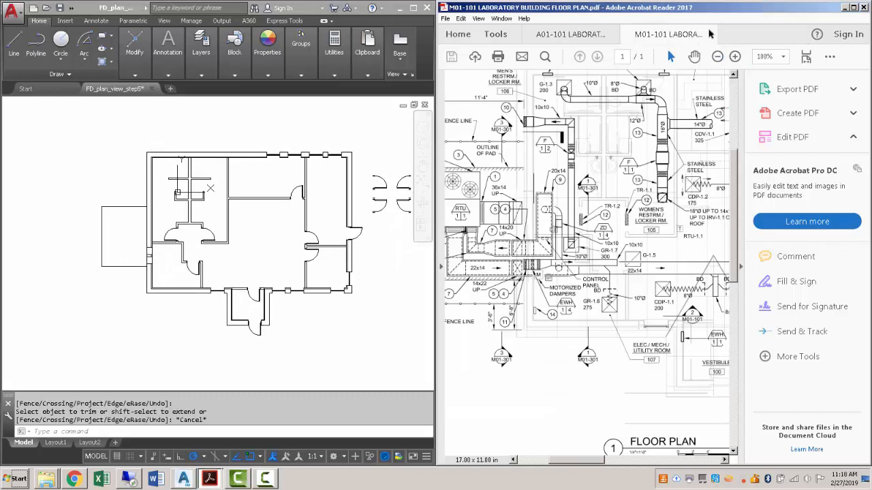
pyautogui.click(710, 34)
# Examine the dimensions of the exterior ramps and handrails outside the vestibule and beside laboratory door 103B on the floor plan.
pyautogui.keyDown('ctrl'); pyautogui.scroll(-4, 564, 234); pyautogui.keyUp('ctrl')
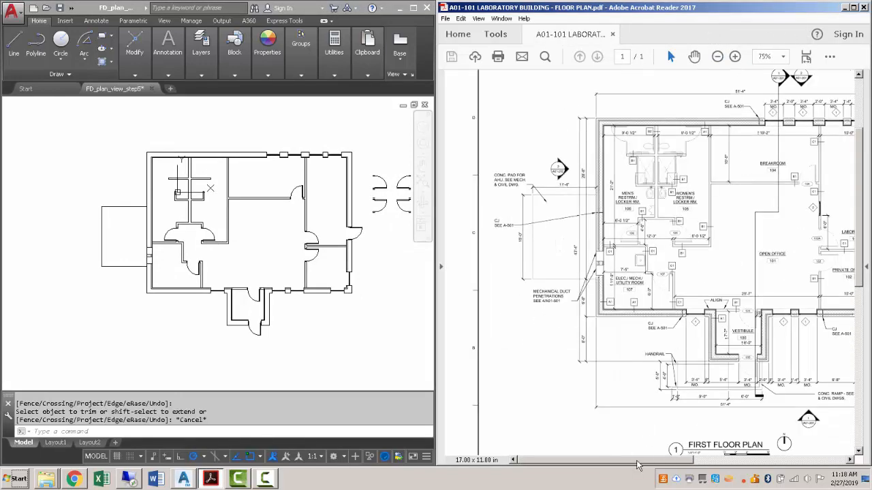
pyautogui.moveTo(637, 465); pyautogui.dragTo(680, 462)
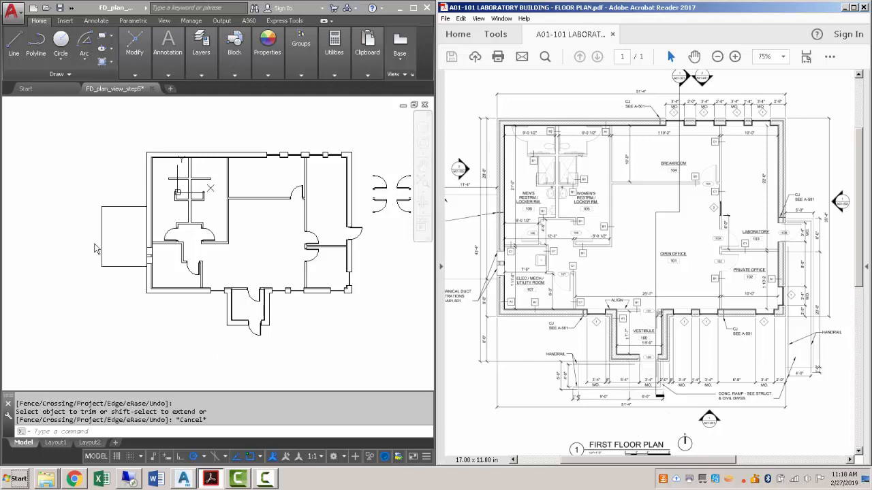
pyautogui.keyDown('ctrl'); pyautogui.scroll(4, 563, 359); pyautogui.keyUp('ctrl')
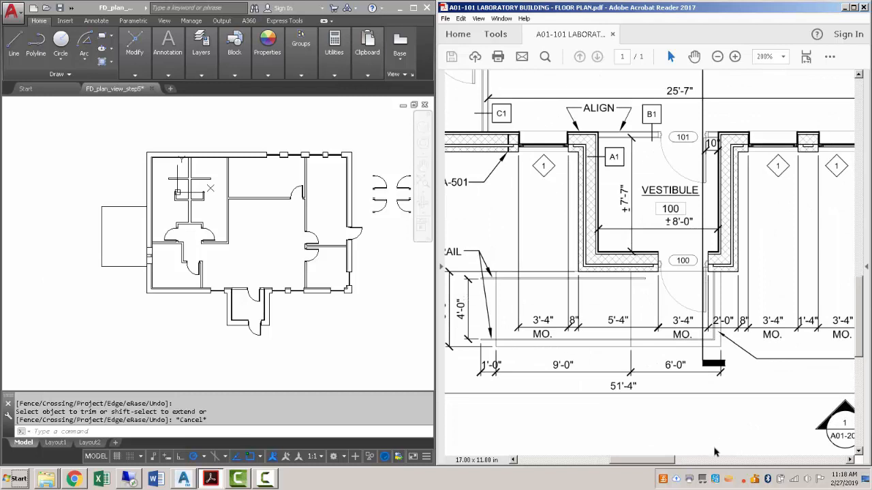
pyautogui.moveTo(667, 462); pyautogui.dragTo(657, 460)
pyautogui.keyDown('ctrl'); pyautogui.scroll(1, 635, 324); pyautogui.keyUp('ctrl')
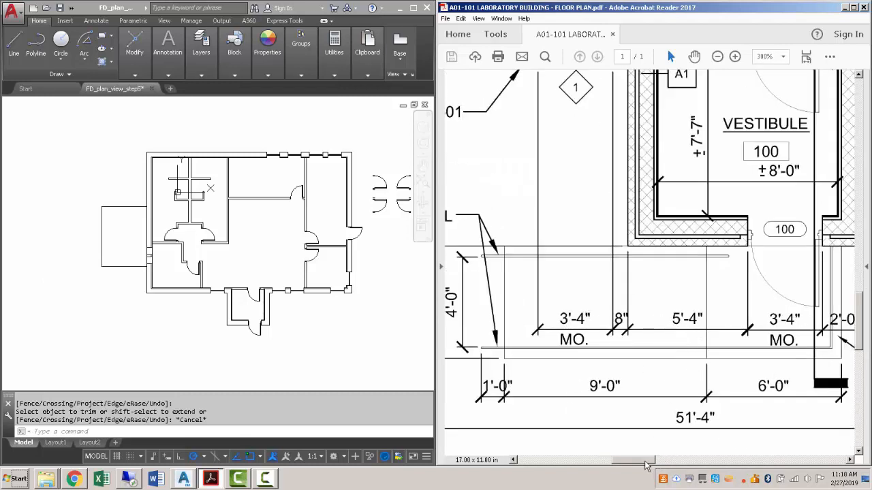
pyautogui.moveTo(648, 462)
pyautogui.mouseDown()
pyautogui.moveTo(657, 462)
pyautogui.moveTo(649, 463)
pyautogui.mouseUp()
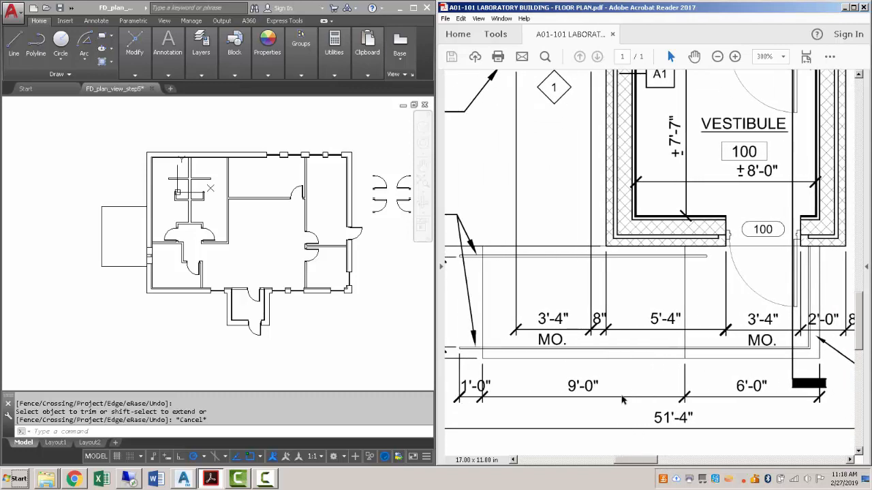
pyautogui.keyDown('ctrl'); pyautogui.scroll(-4, 622, 401); pyautogui.keyUp('ctrl')
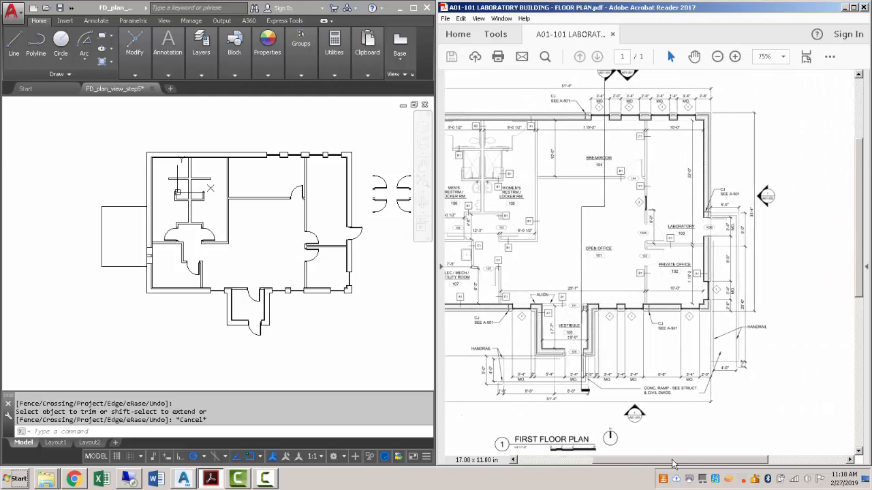
pyautogui.keyDown('ctrl'); pyautogui.scroll(4, 478, 257); pyautogui.keyUp('ctrl')
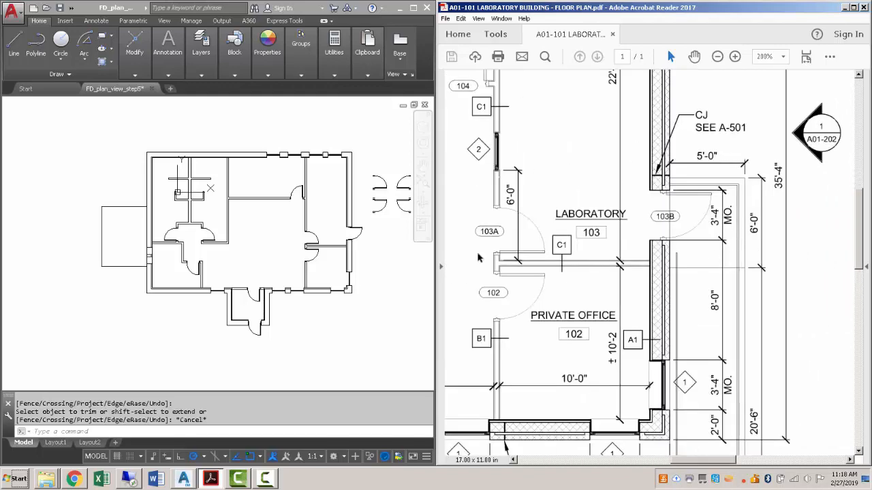